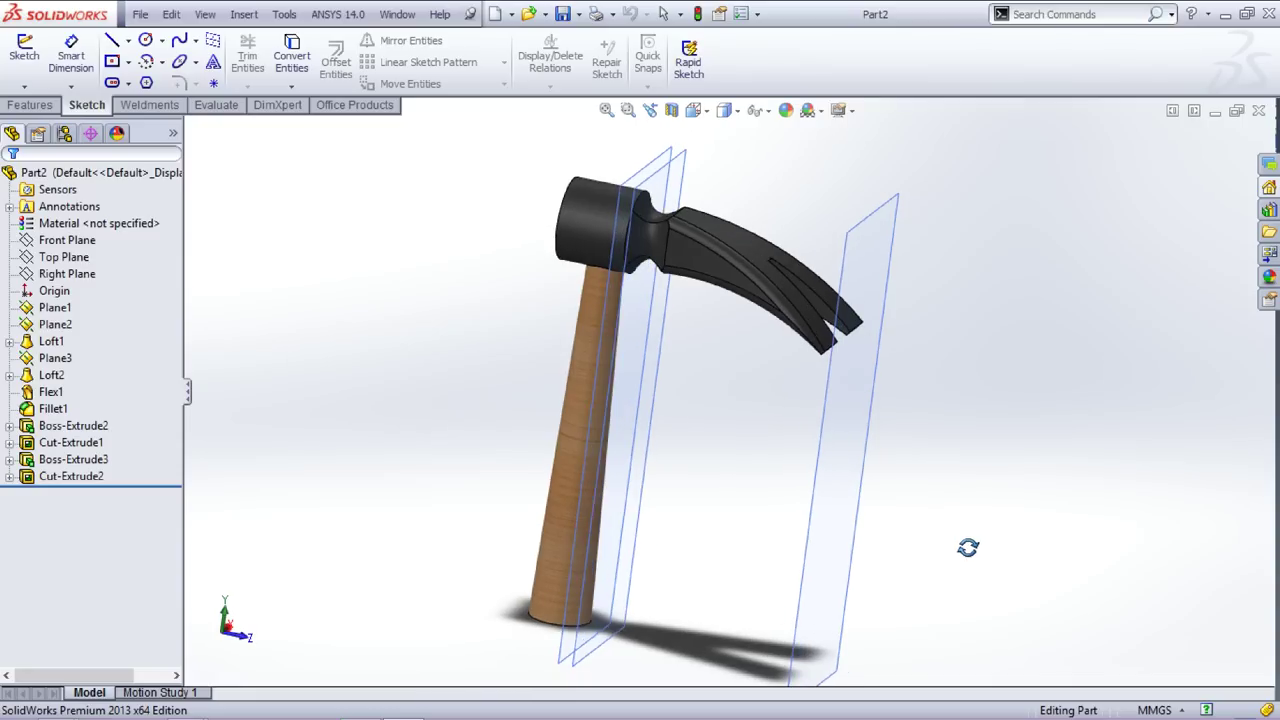
Step: Orbit and zoom around the finished hammer to view it from the side
{"action": "scroll", "coordinate": [624, 287], "scroll_direction": "down", "scroll_amount": 3}
{"action": "scroll", "coordinate": [900, 490], "scroll_direction": "up", "scroll_amount": 3}
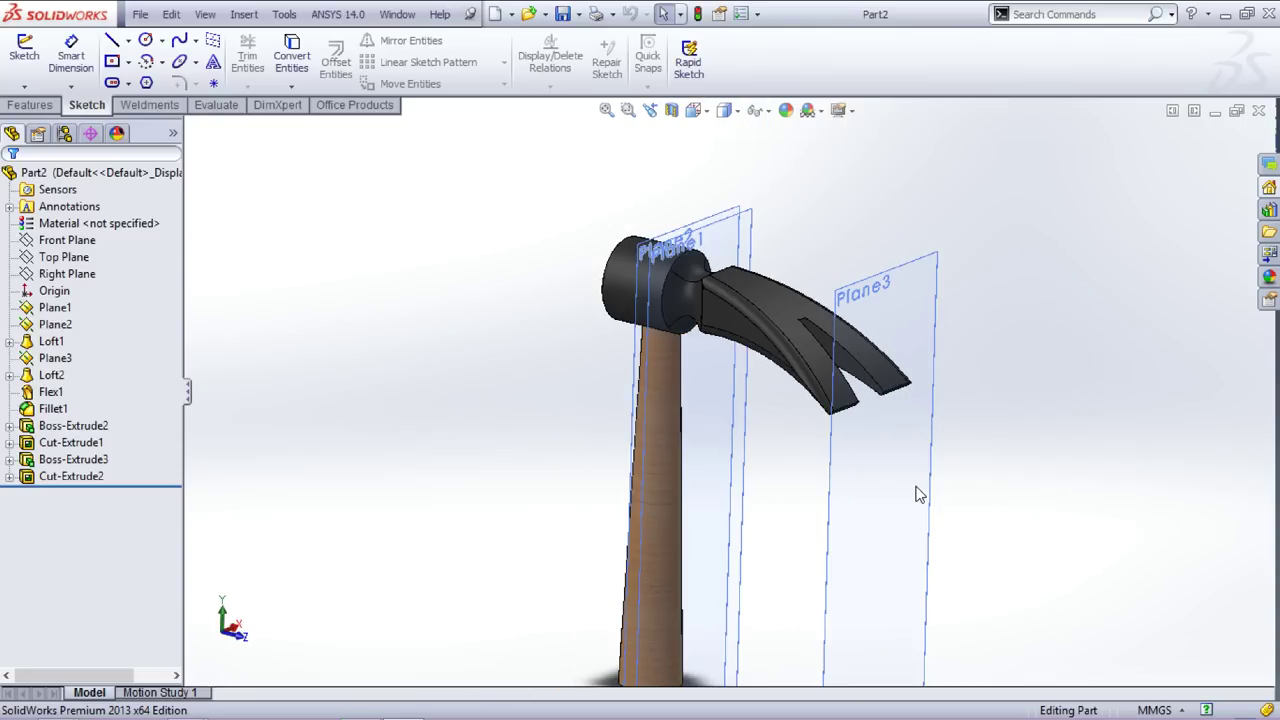
{"action": "middle_click_drag", "start_coordinate": [1023, 509], "coordinate": [970, 482]}
{"action": "middle_click_drag", "start_coordinate": [999, 535], "coordinate": [1060, 548]}
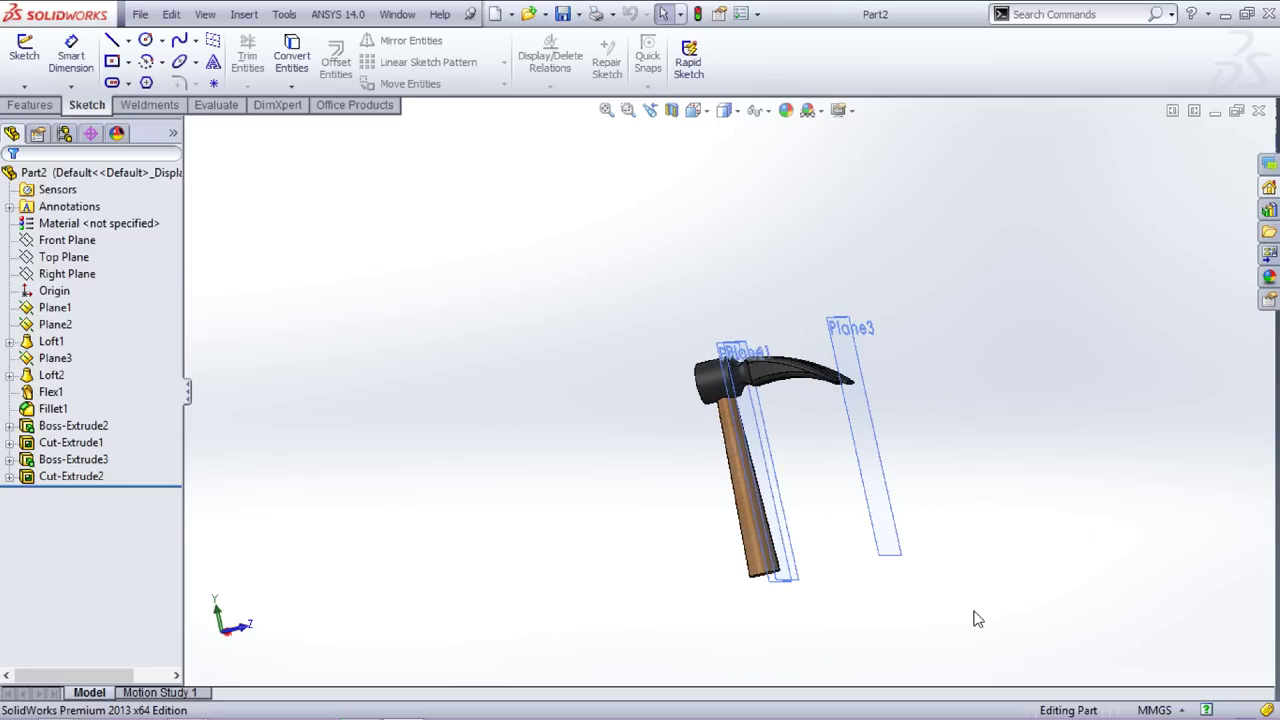
Step: View the hammer head from above, then start a new SolidWorks document
{"action": "scroll", "coordinate": [745, 364], "scroll_direction": "down", "scroll_amount": 5}
{"action": "middle_click_drag", "start_coordinate": [683, 269], "coordinate": [826, 588]}
{"action": "scroll", "coordinate": [804, 586], "scroll_direction": "up", "scroll_amount": 5}
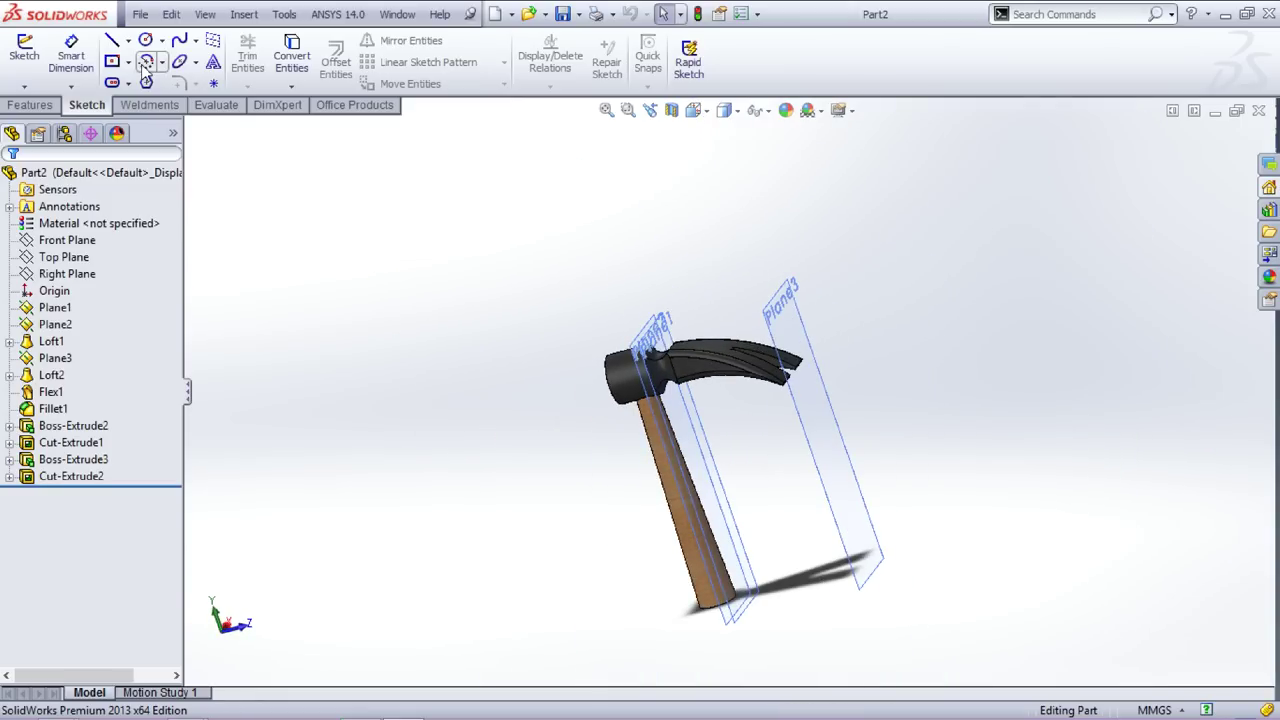
{"action": "left_click", "coordinate": [140, 14]}
Step: Create a new part and add Plane1 offset 25 mm from the Front Plane
{"action": "left_click", "coordinate": [160, 44]}
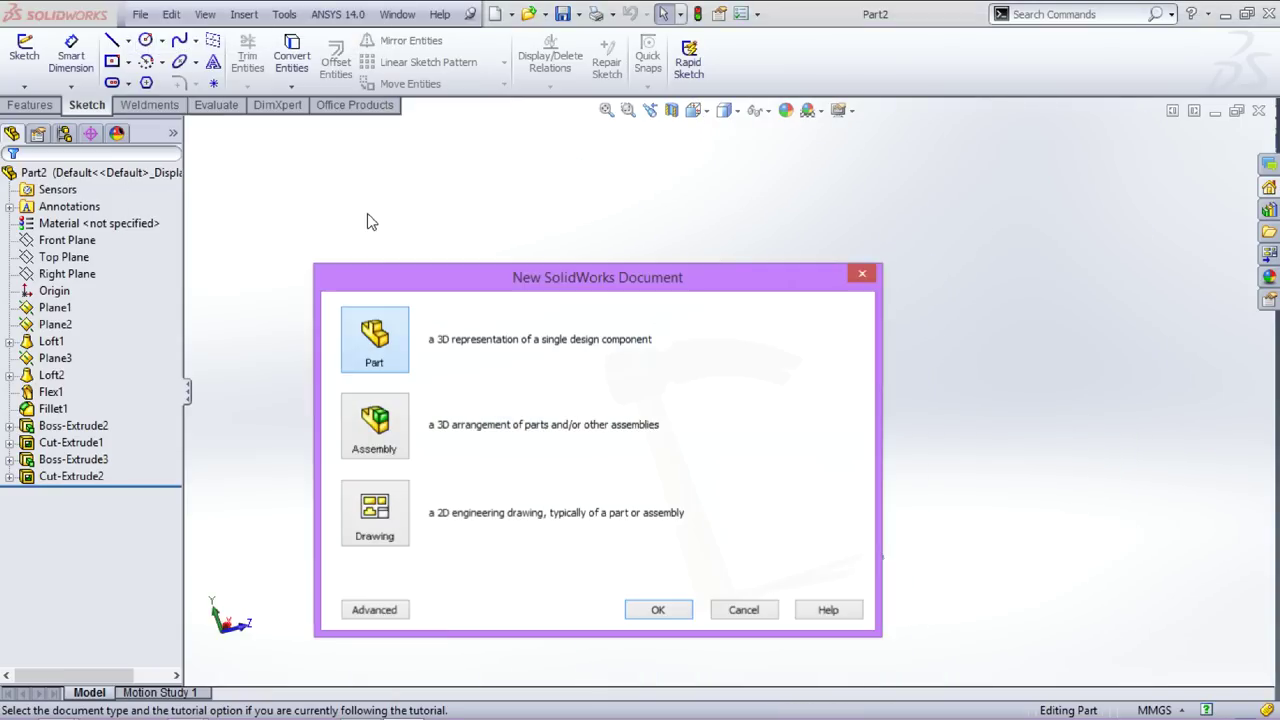
{"action": "left_click", "coordinate": [657, 612]}
{"action": "left_click", "coordinate": [72, 247]}
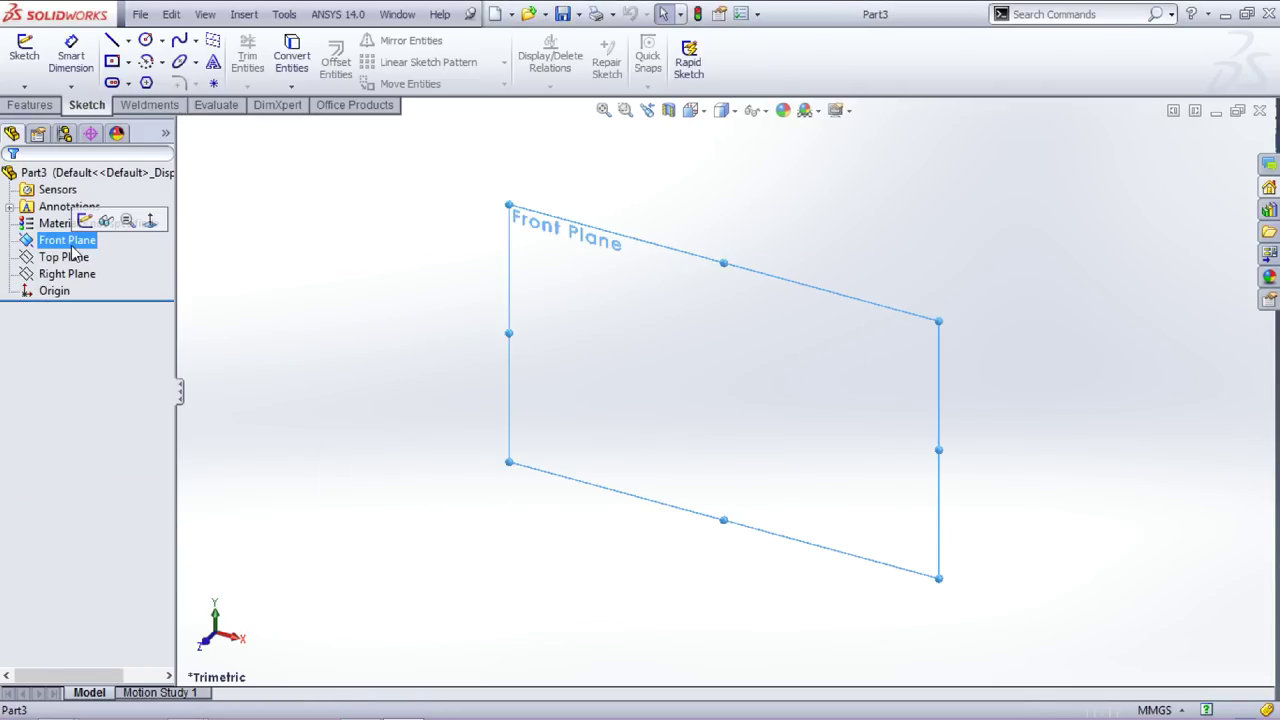
{"action": "left_click", "coordinate": [30, 105]}
{"action": "left_click", "coordinate": [716, 62]}
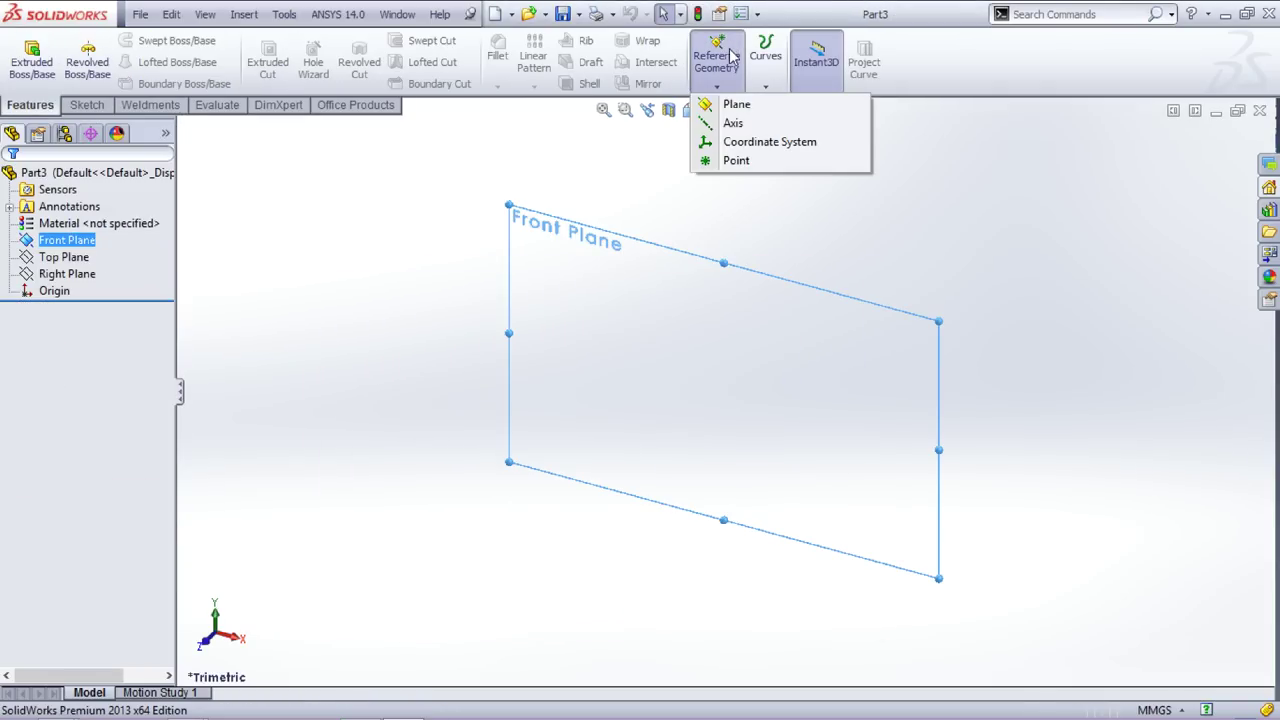
{"action": "left_click", "coordinate": [735, 104]}
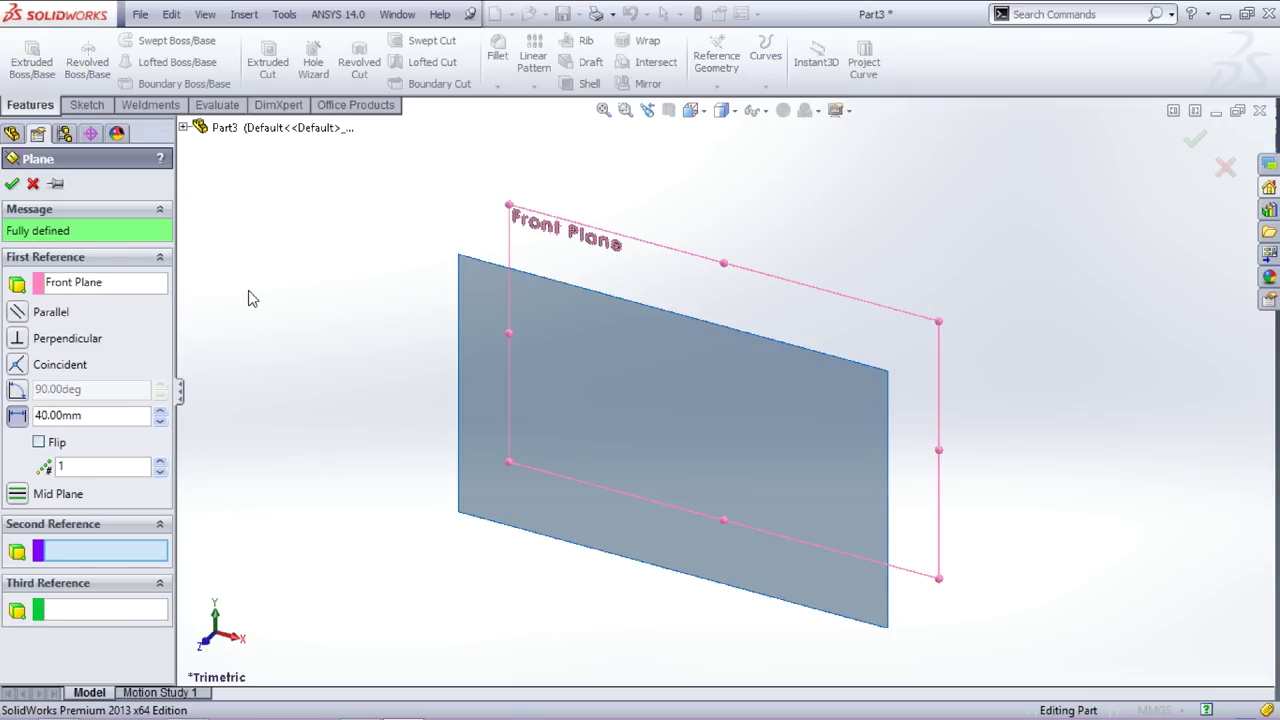
{"action": "left_click_drag", "start_coordinate": [113, 414], "coordinate": [5, 420]}
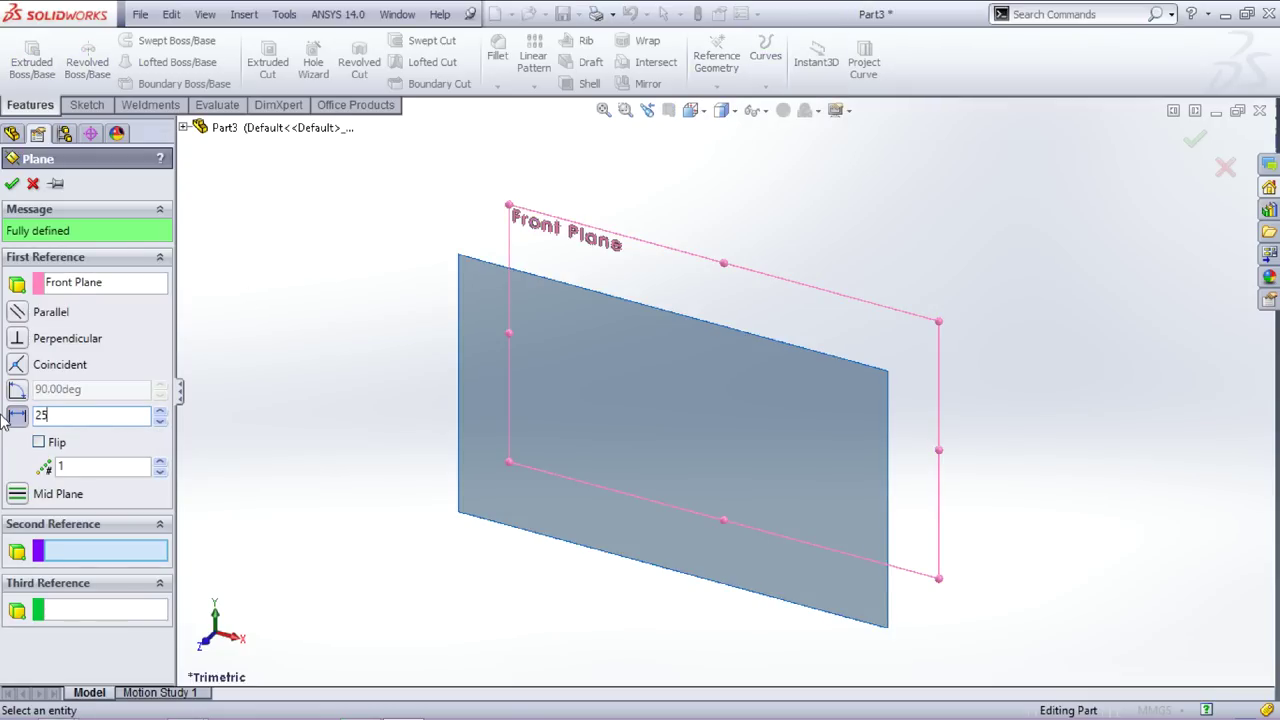
{"action": "key", "text": "Return"}
{"action": "key", "text": "Return"}
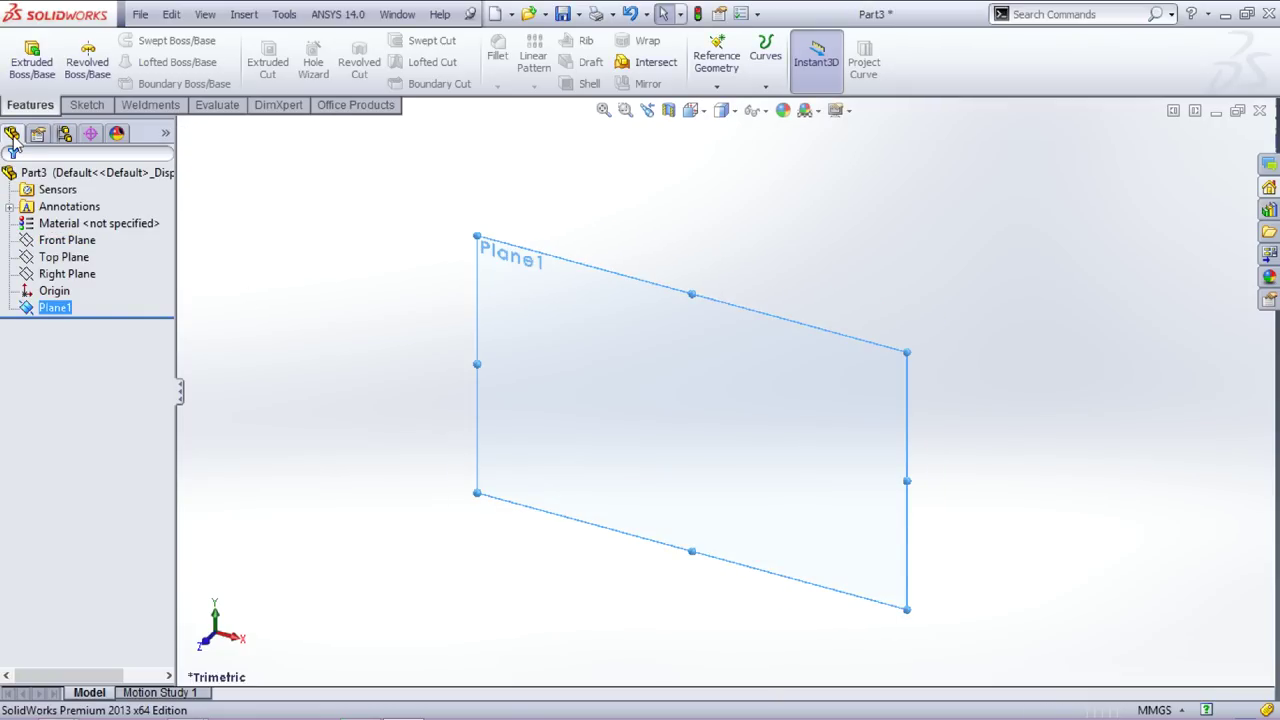
Step: Add Plane2 offset 40 mm from the Front Plane
{"action": "left_click", "coordinate": [67, 240]}
{"action": "left_click", "coordinate": [716, 62]}
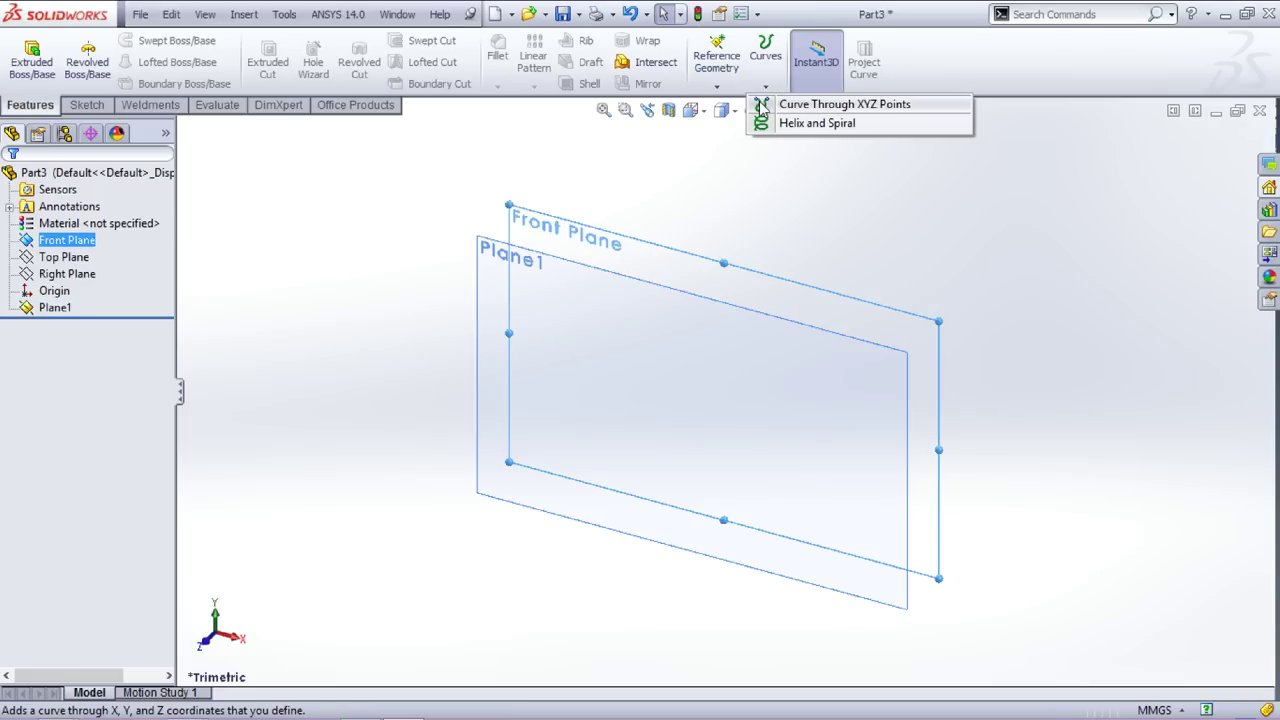
{"action": "left_click", "coordinate": [736, 106]}
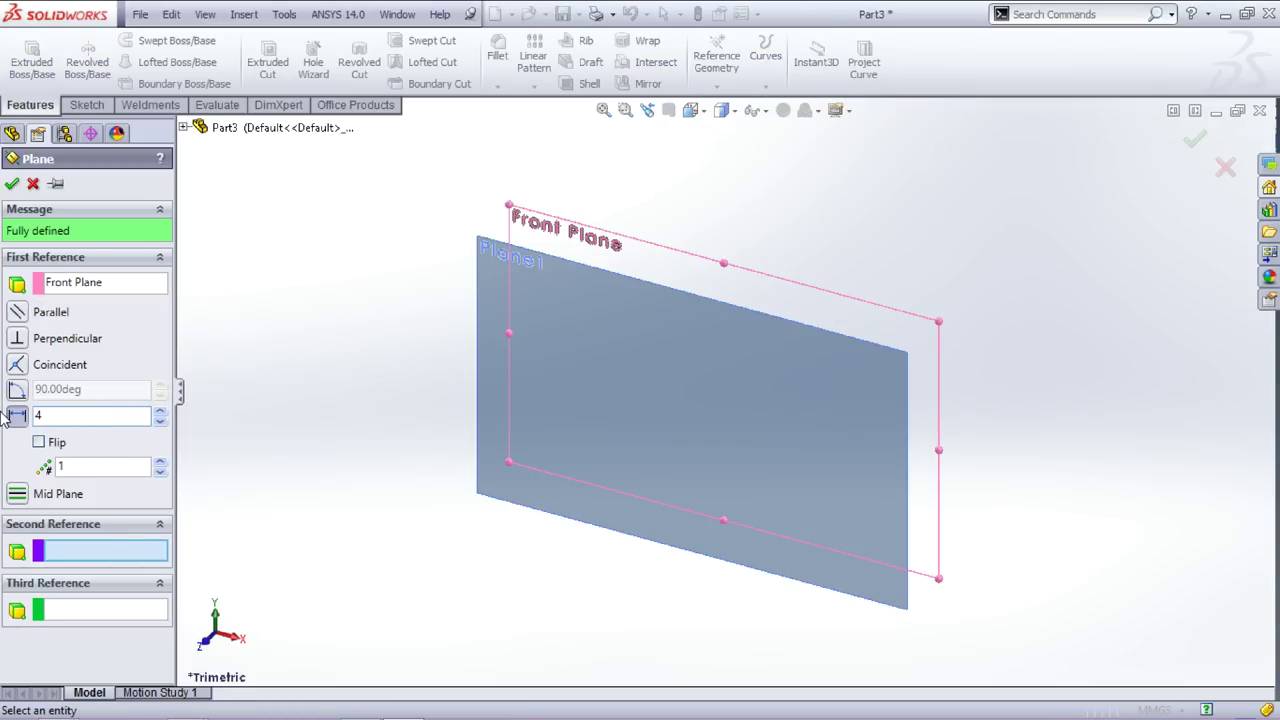
{"action": "type", "text": "40.00mm"}
{"action": "key", "text": "Return"}
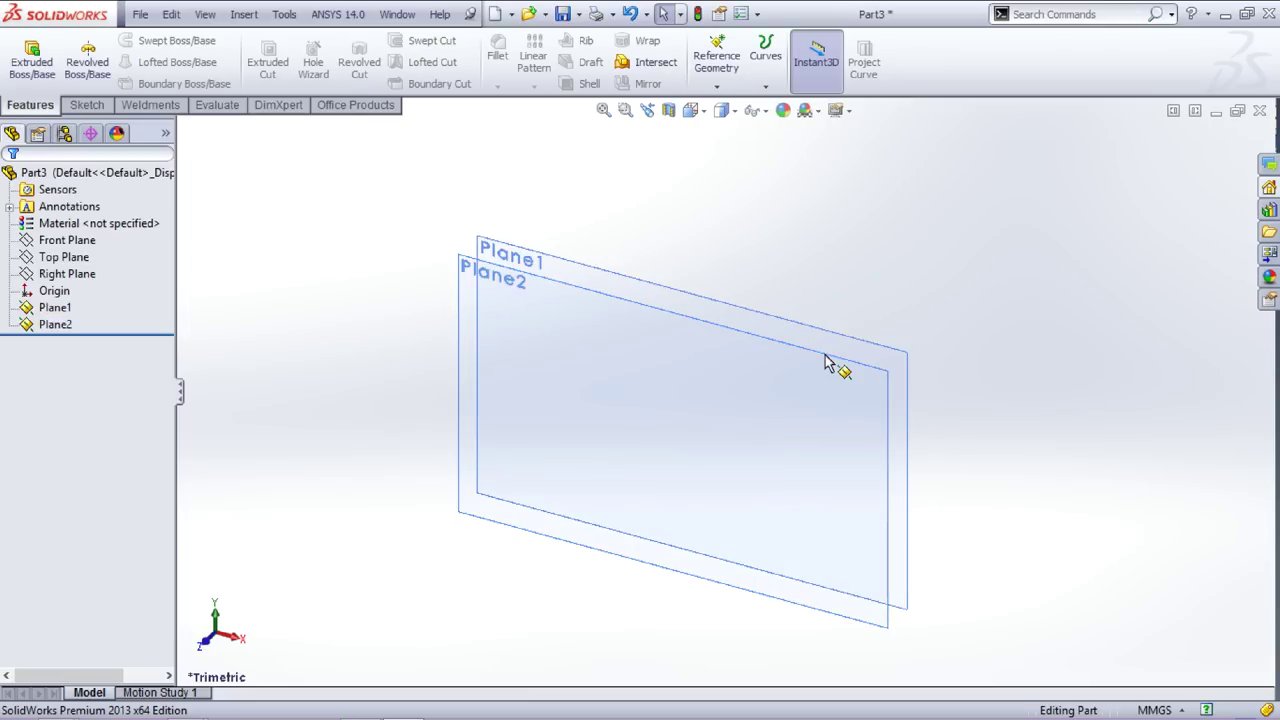
{"action": "left_click", "coordinate": [67, 241]}
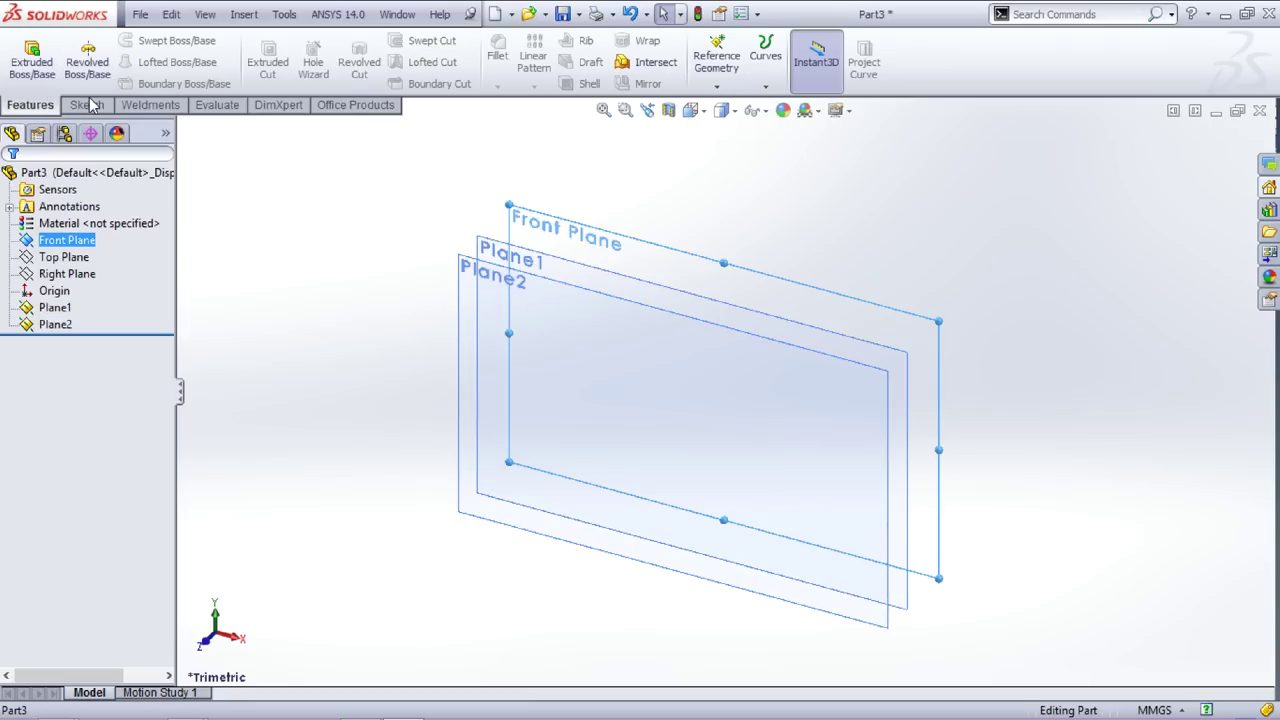
Step: Sketch a center rectangle at the origin on the Front Plane
{"action": "left_click", "coordinate": [42, 66]}
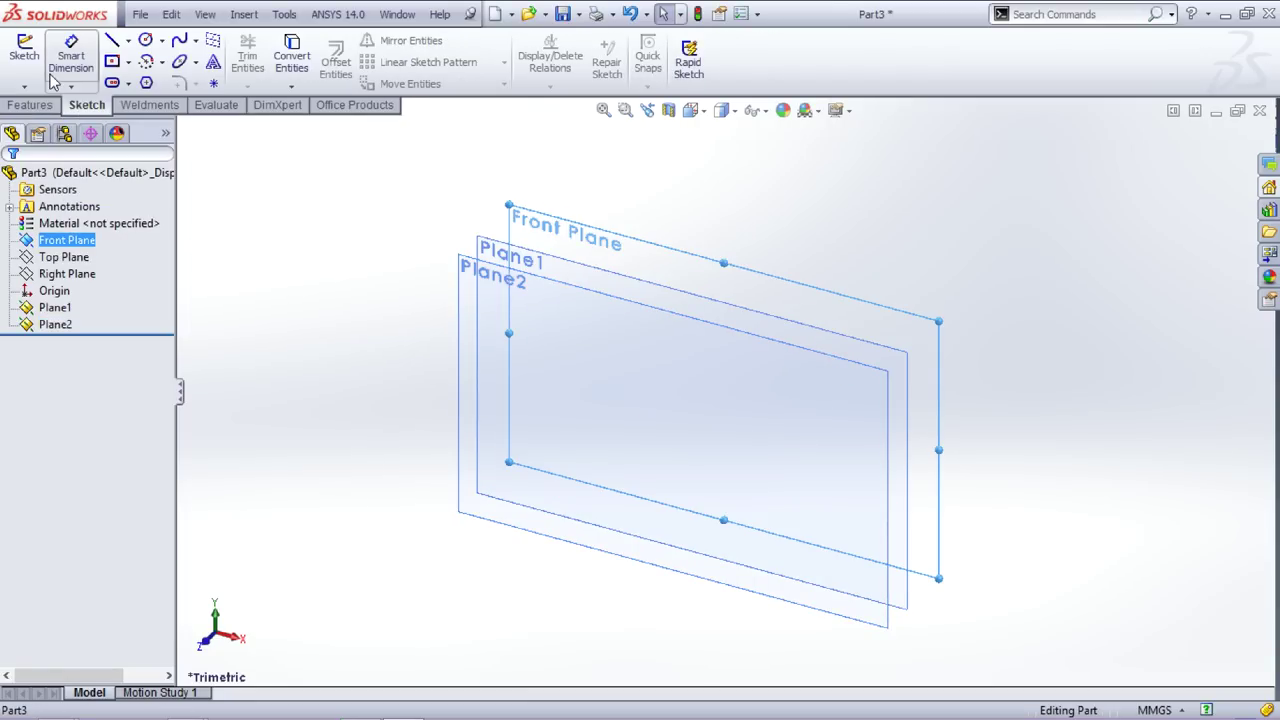
{"action": "left_click", "coordinate": [112, 61]}
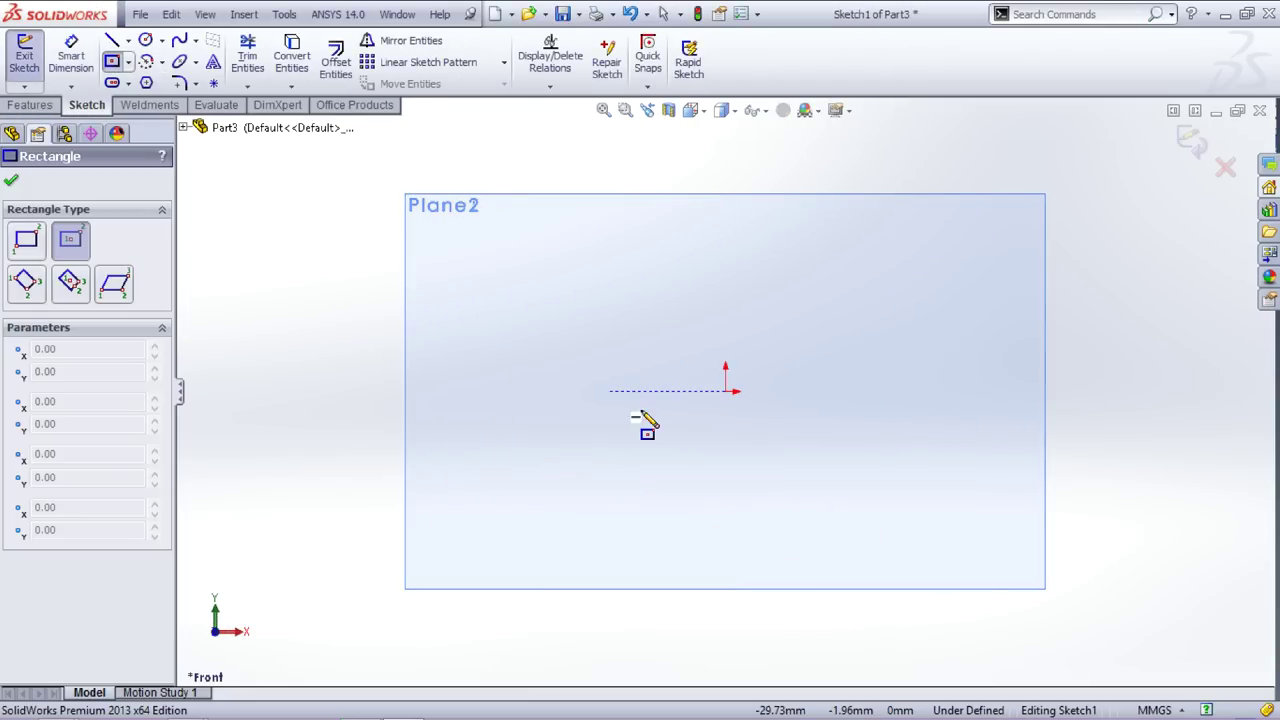
{"action": "left_click", "coordinate": [726, 391]}
{"action": "left_click", "coordinate": [830, 520]}
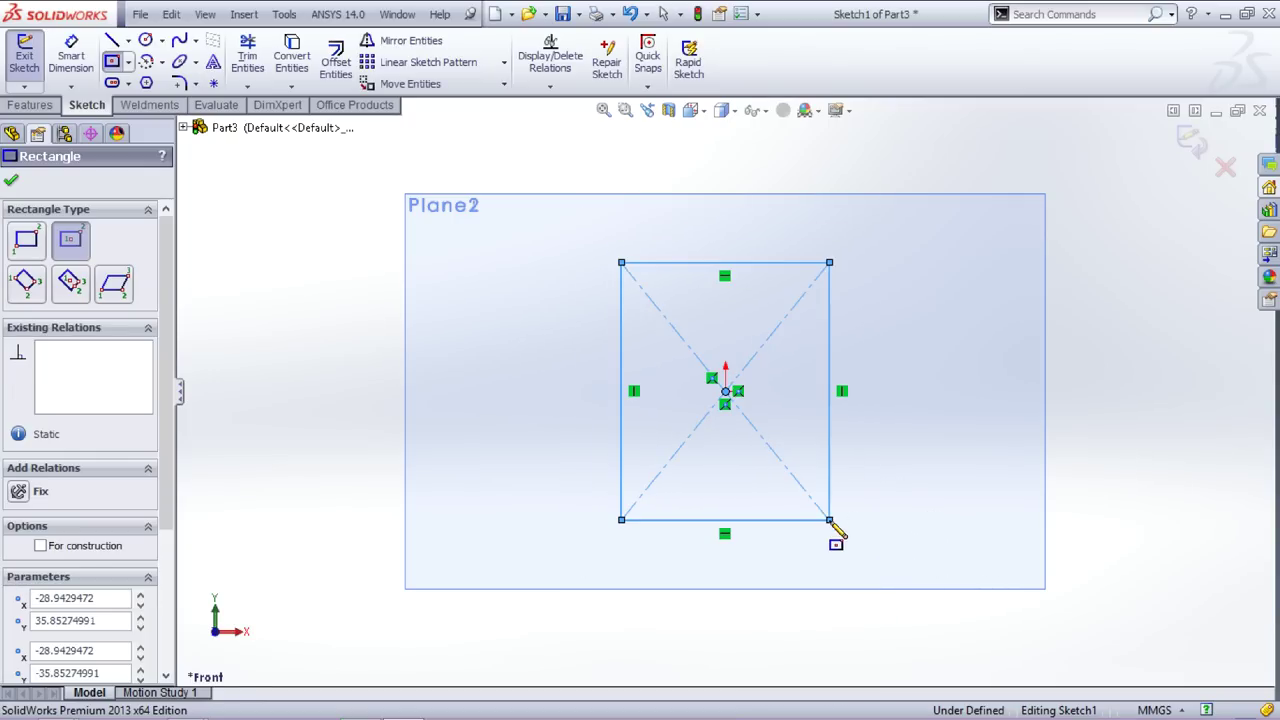
Step: Dimension the rectangle to 60 mm wide and 60 mm high
{"action": "right_click_drag", "start_coordinate": [760, 571], "coordinate": [757, 527]}
{"action": "left_click", "coordinate": [757, 521]}
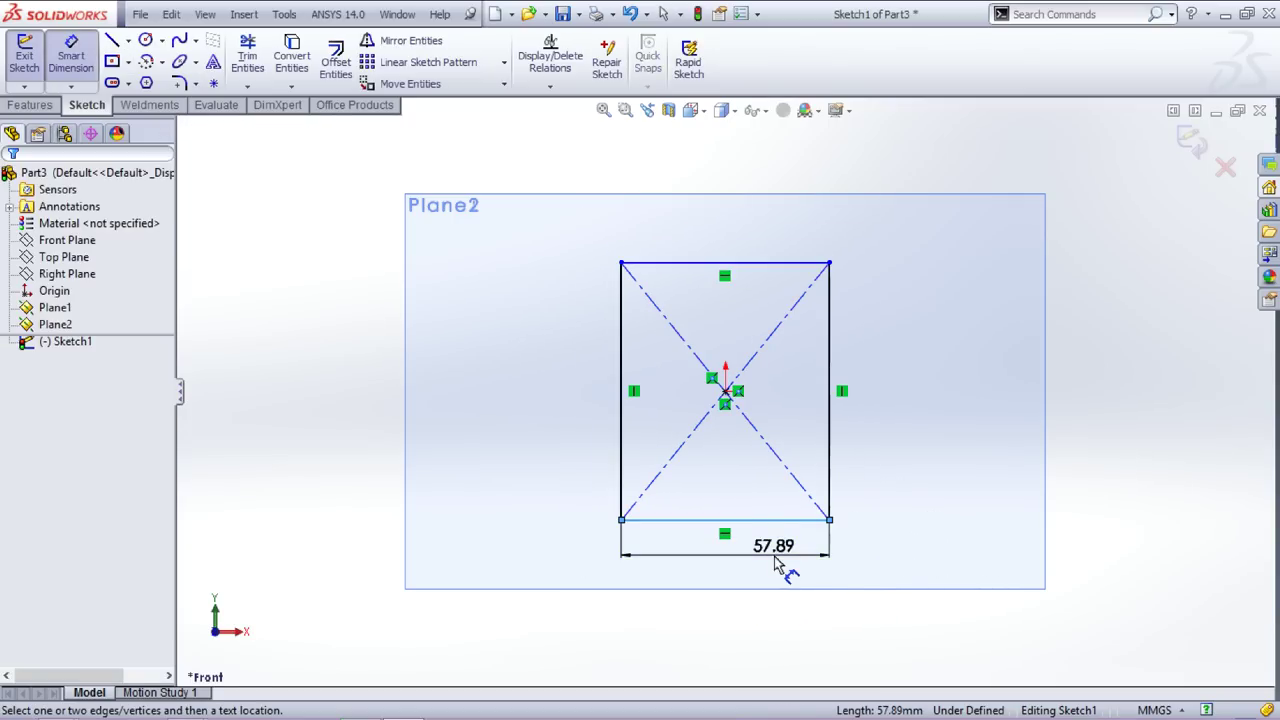
{"action": "left_click", "coordinate": [771, 558]}
{"action": "type", "text": "60"}
{"action": "key", "text": "Return"}
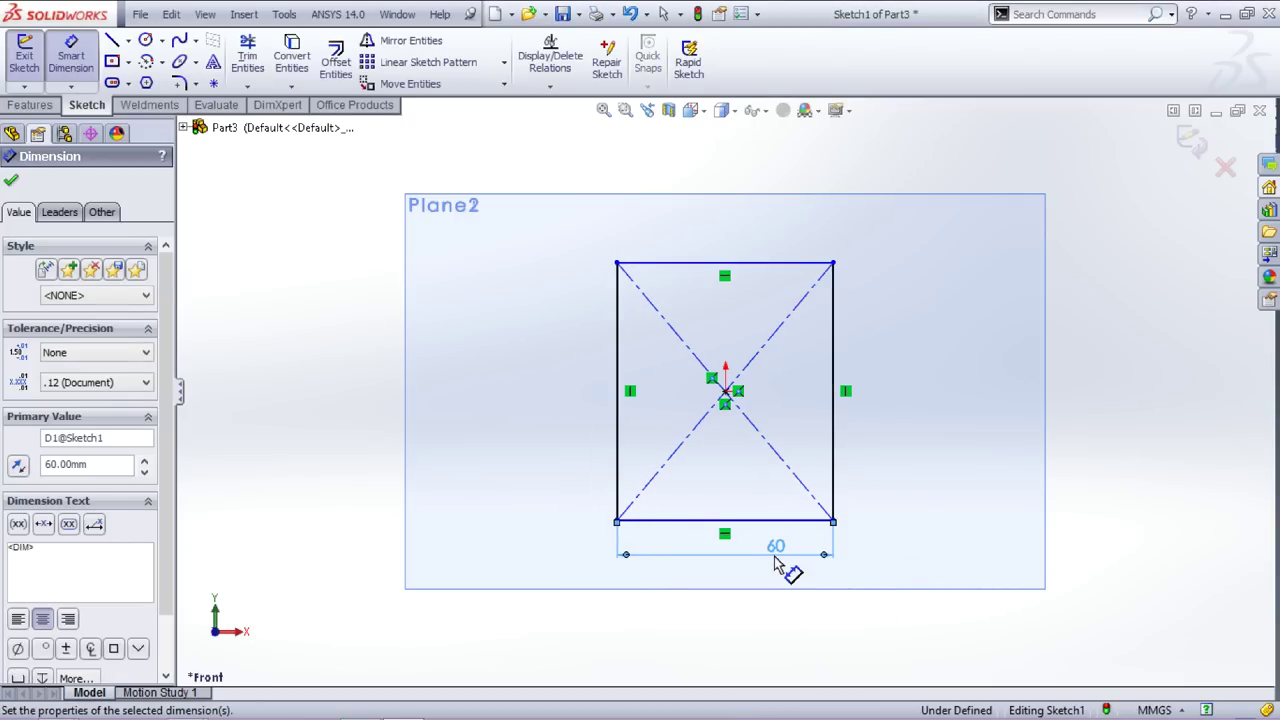
{"action": "left_click", "coordinate": [834, 445]}
{"action": "left_click", "coordinate": [926, 472]}
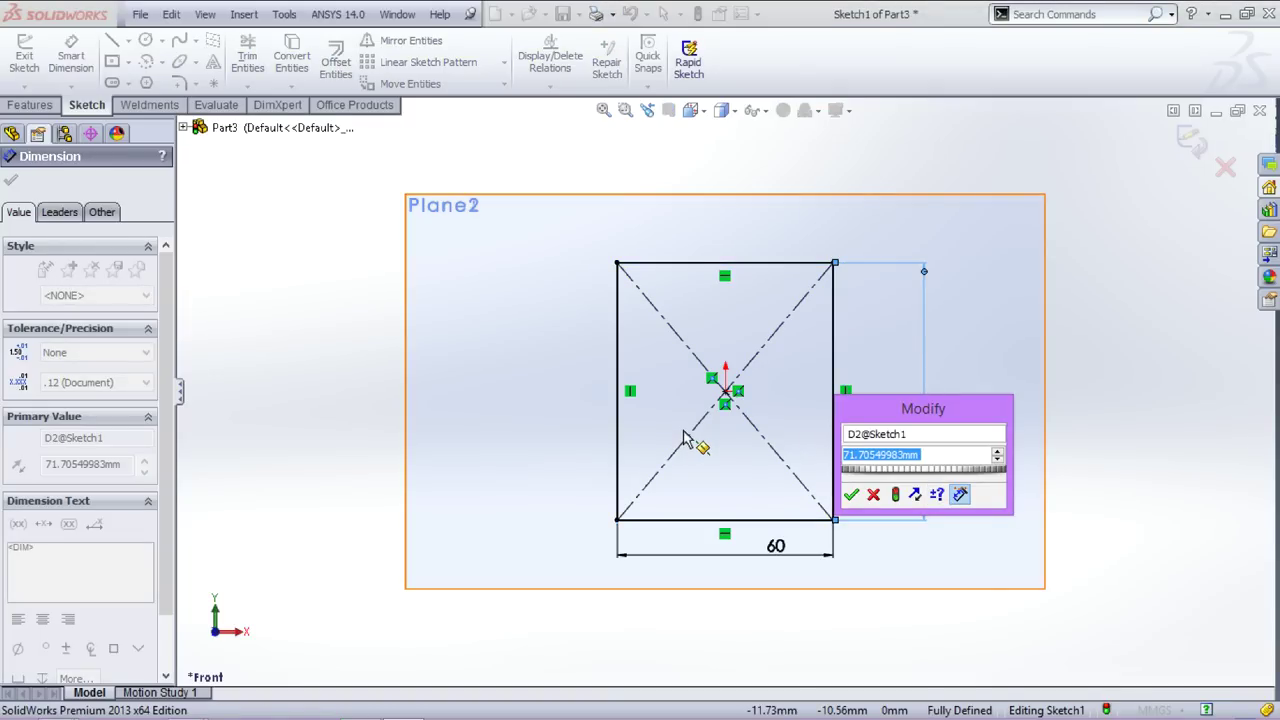
{"action": "type", "text": "60"}
{"action": "key", "text": "Return"}
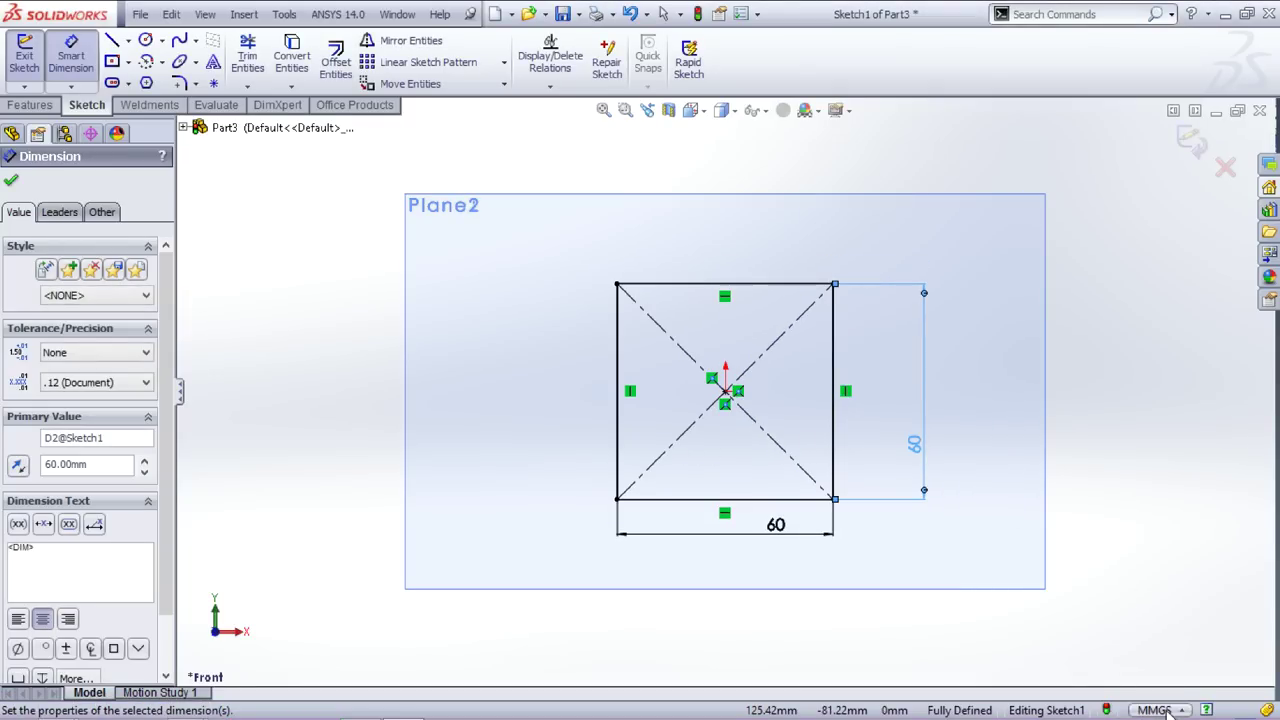
Step: Close the square sketch and view the planes in perspective
{"action": "left_click", "coordinate": [1190, 140]}
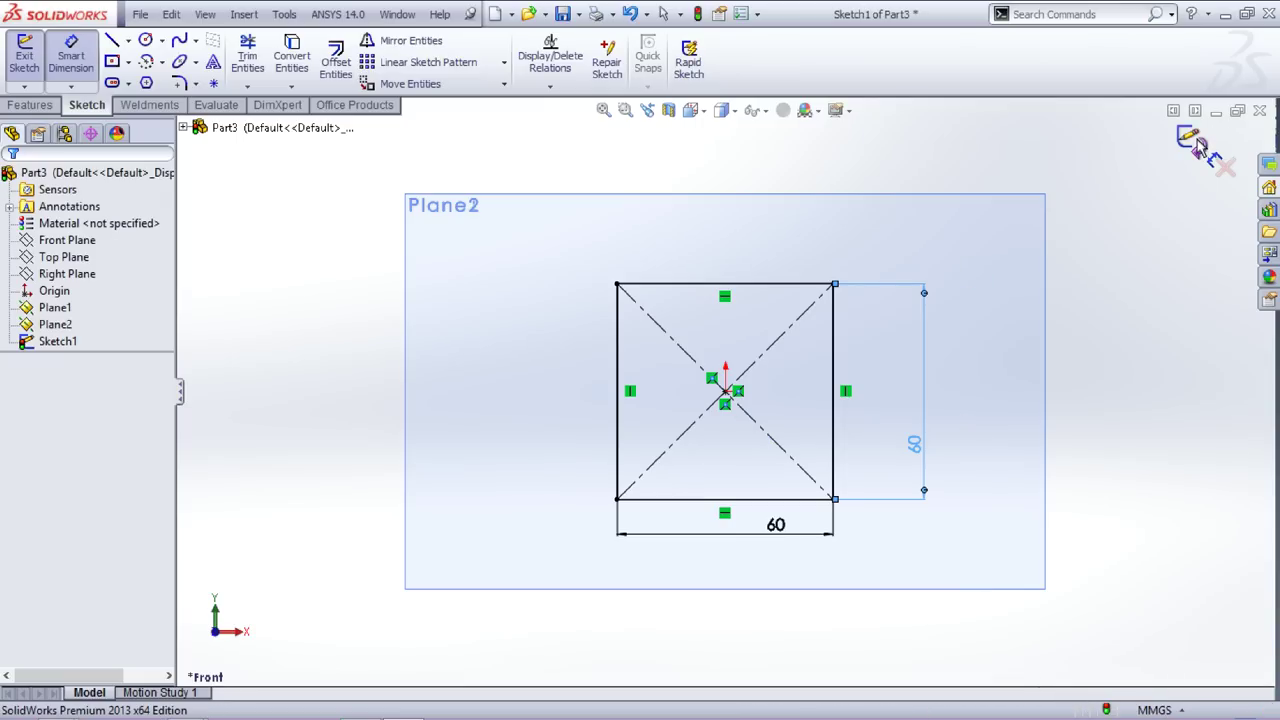
{"action": "left_click", "coordinate": [493, 248]}
{"action": "mouse_move", "coordinate": [491, 248]}
{"action": "middle_mouse_down"}
{"action": "mouse_move", "coordinate": [406, 240]}
{"action": "mouse_move", "coordinate": [379, 267]}
{"action": "middle_mouse_up"}
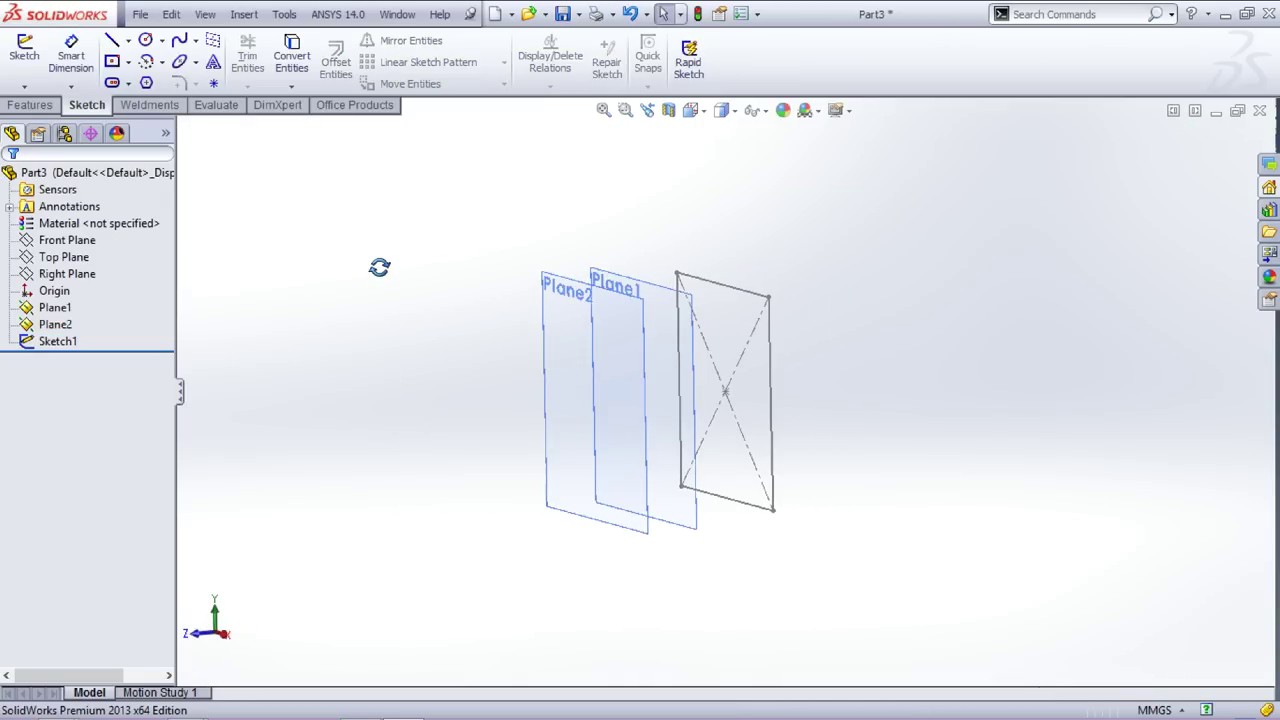
Step: Sketch a circle centred on the origin on Plane1
{"action": "left_click", "coordinate": [690, 358]}
{"action": "left_click", "coordinate": [752, 292]}
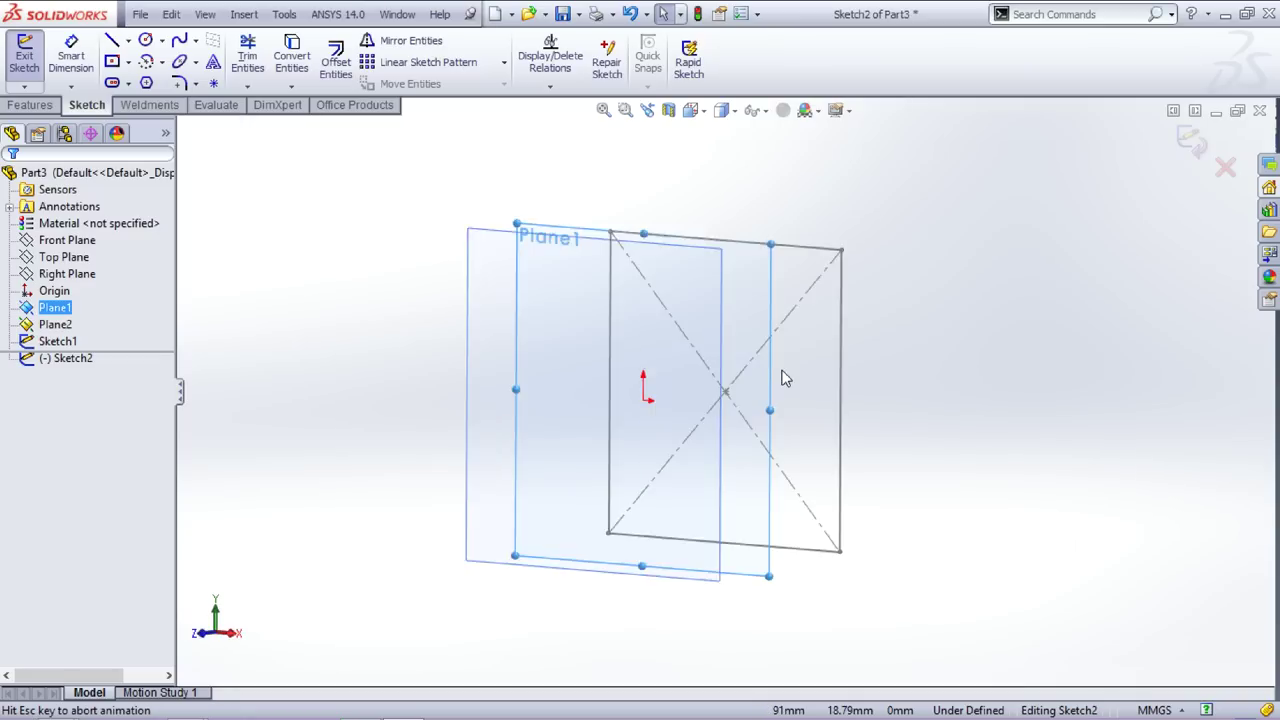
{"action": "left_click", "coordinate": [147, 40]}
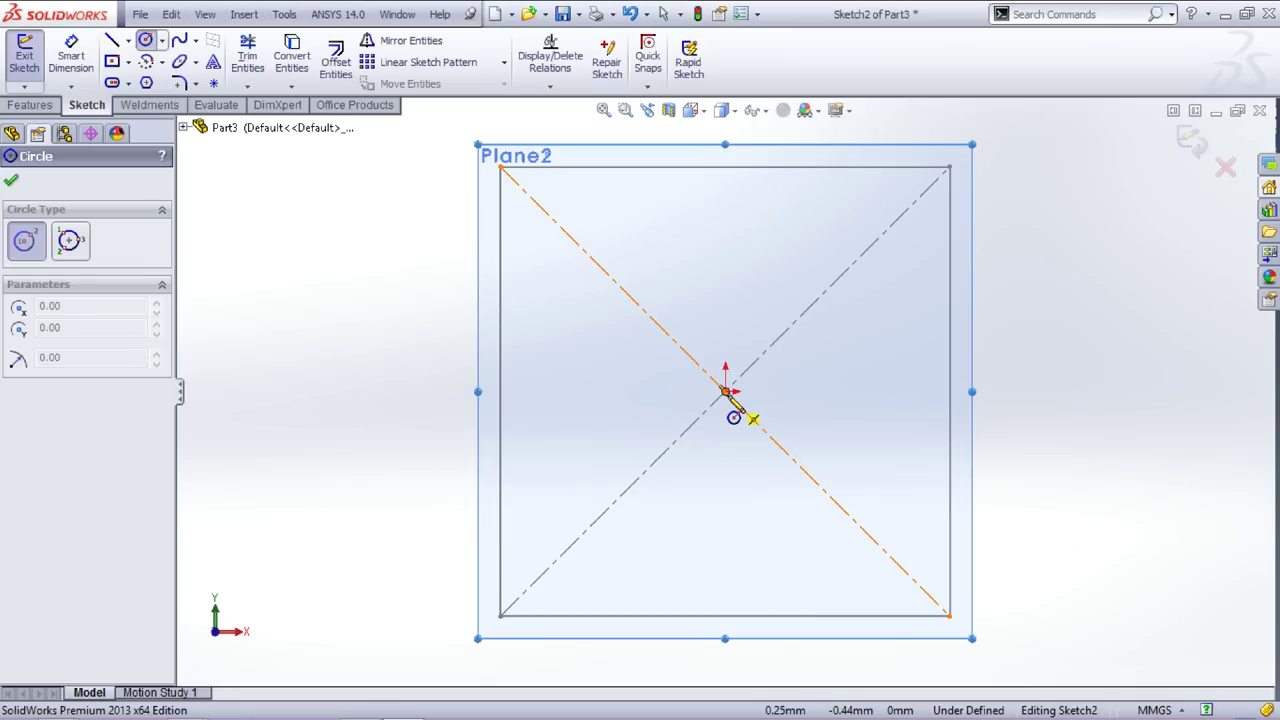
{"action": "left_click", "coordinate": [725, 391]}
{"action": "left_click", "coordinate": [725, 586]}
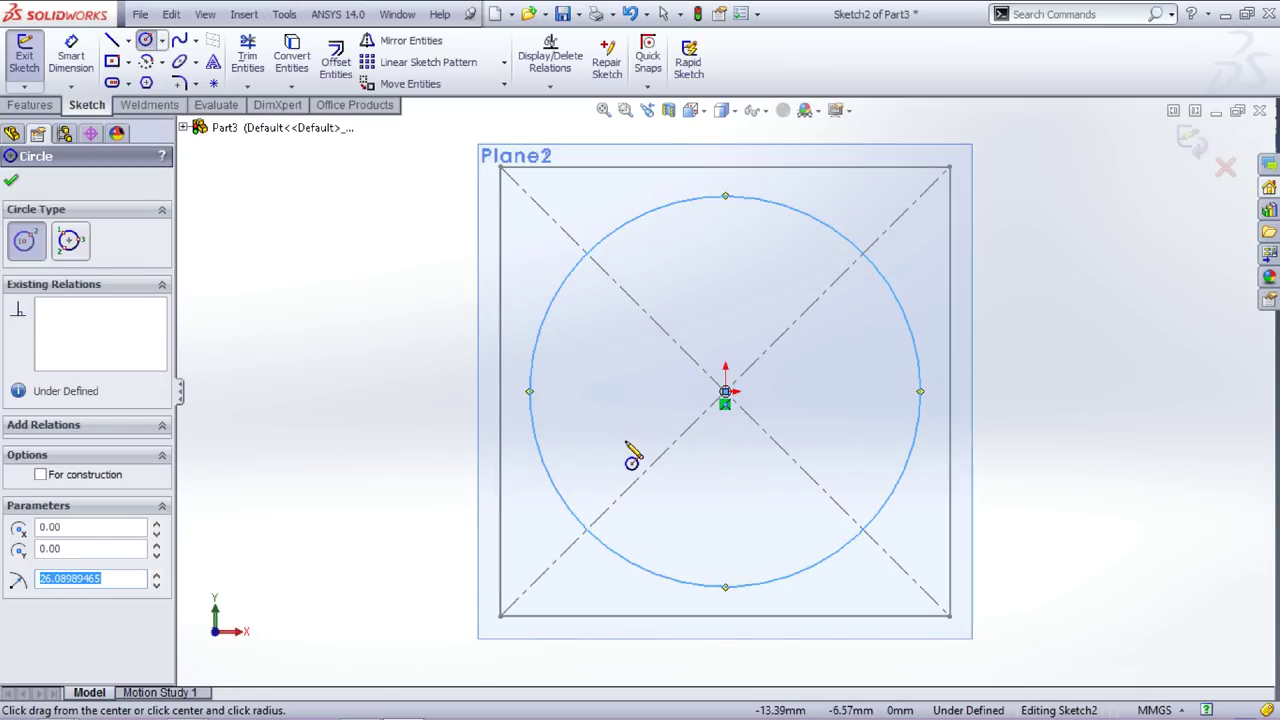
{"action": "key", "text": "Escape"}
Step: Dimension the circle to Ø50 mm and close Sketch2
{"action": "key", "text": "d"}
{"action": "left_click", "coordinate": [760, 588]}
{"action": "left_click", "coordinate": [760, 608]}
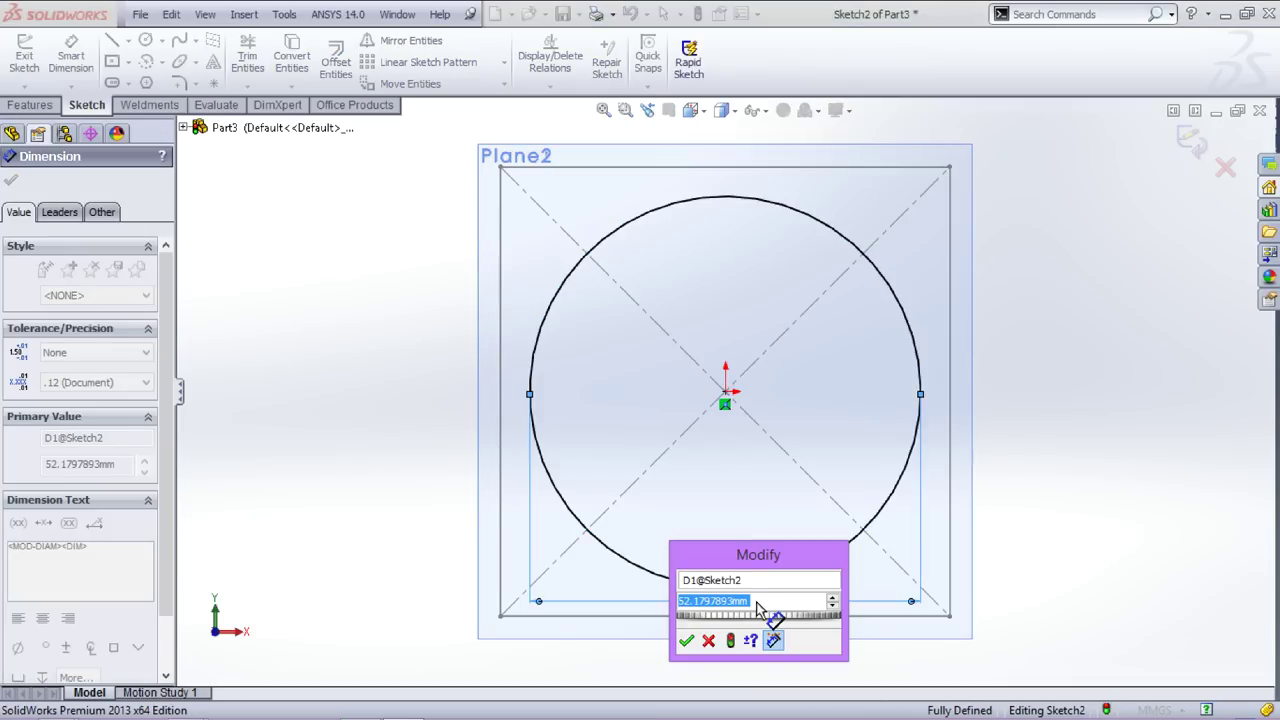
{"action": "type", "text": "50"}
{"action": "key", "text": "Return"}
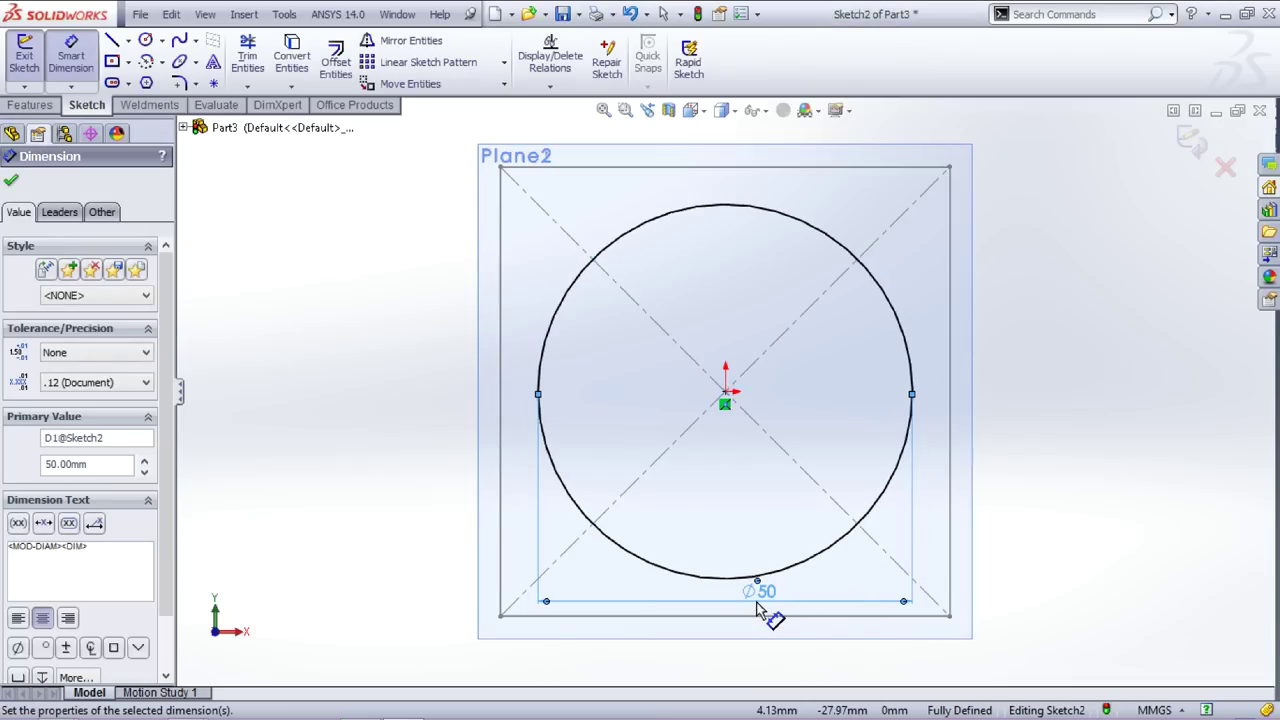
{"action": "key", "text": "f"}
{"action": "left_click", "coordinate": [1190, 141]}
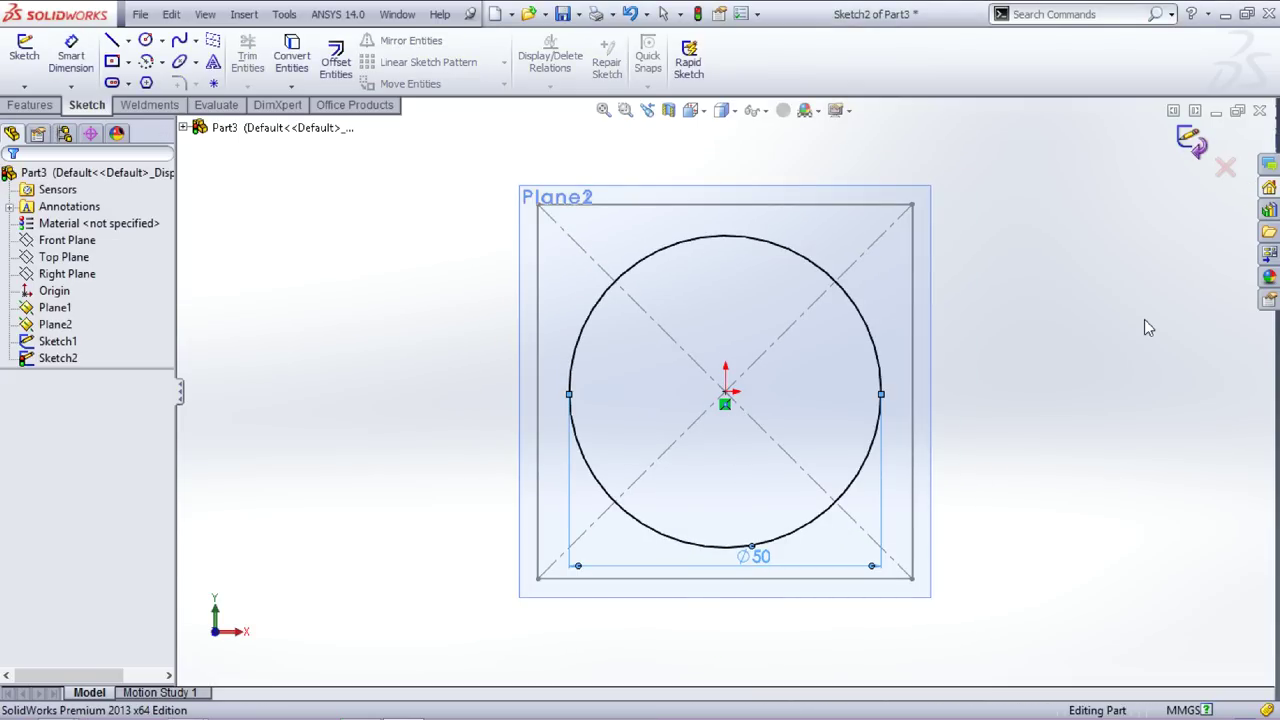
Step: On Plane2, sketch a circle from the origin through the square's corner and close Sketch3
{"action": "middle_click_drag", "start_coordinate": [1133, 324], "coordinate": [1003, 345]}
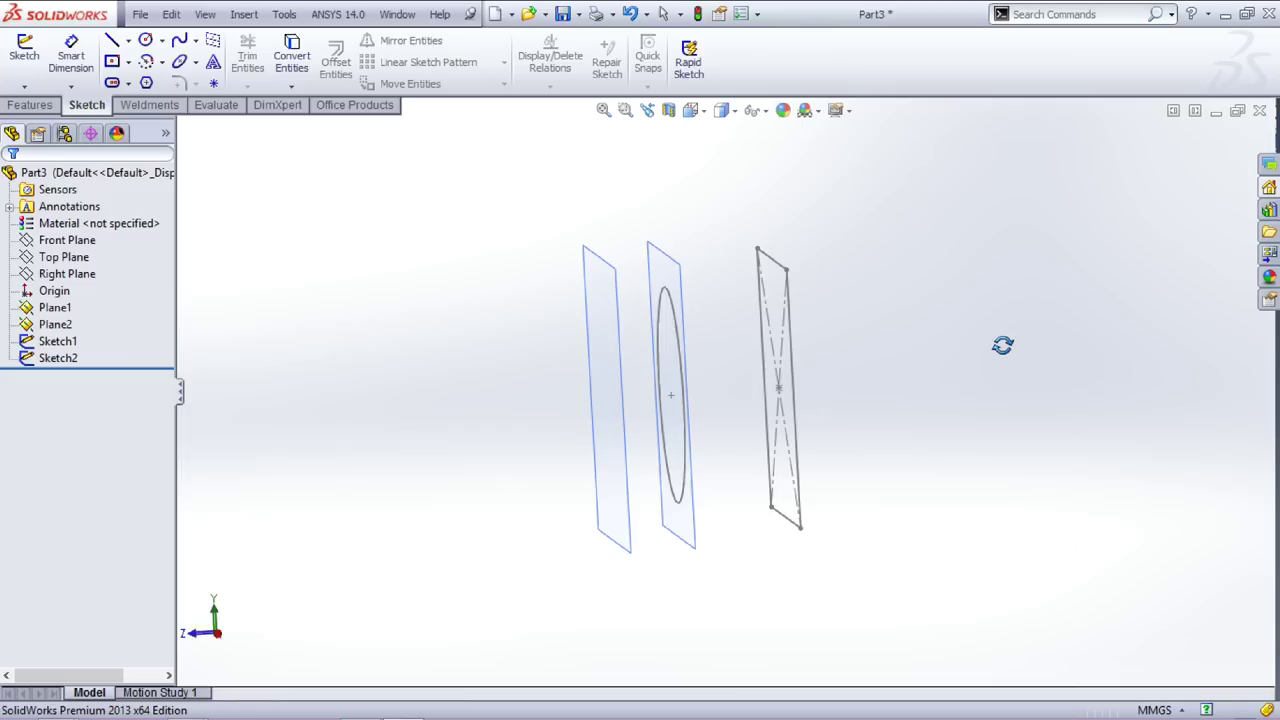
{"action": "left_click", "coordinate": [592, 375]}
{"action": "left_click", "coordinate": [24, 55]}
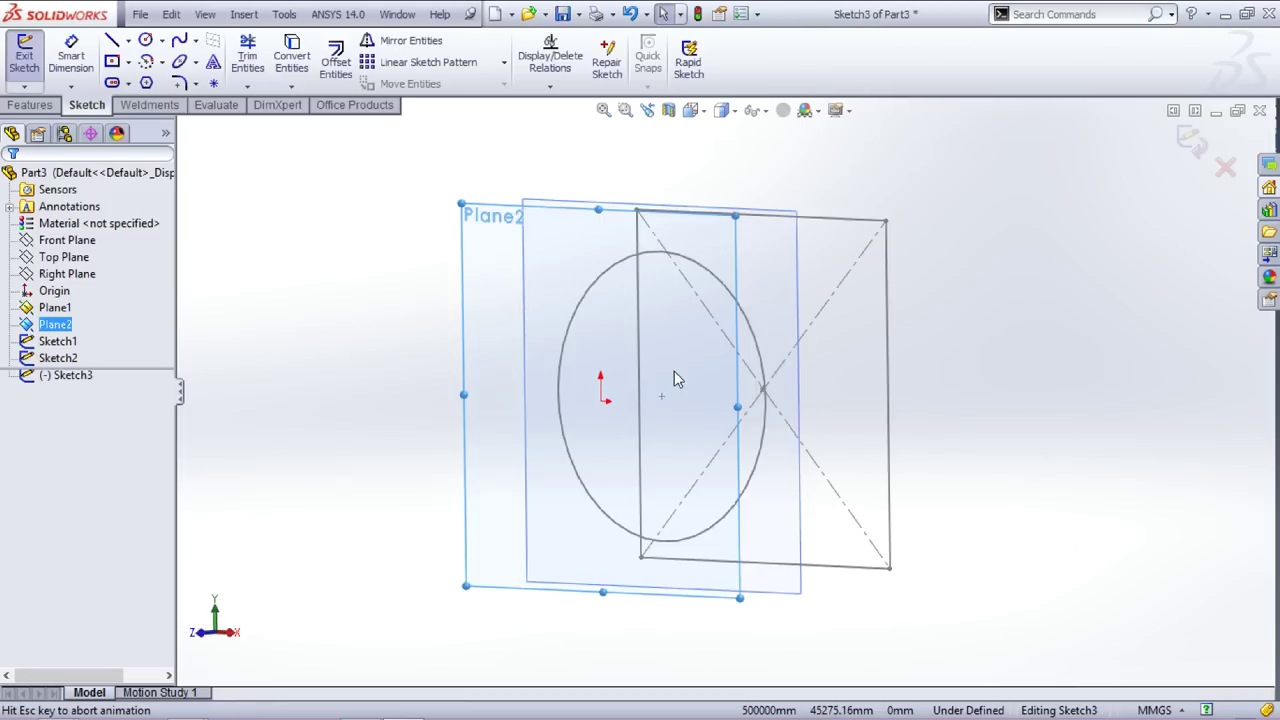
{"action": "left_click", "coordinate": [145, 42]}
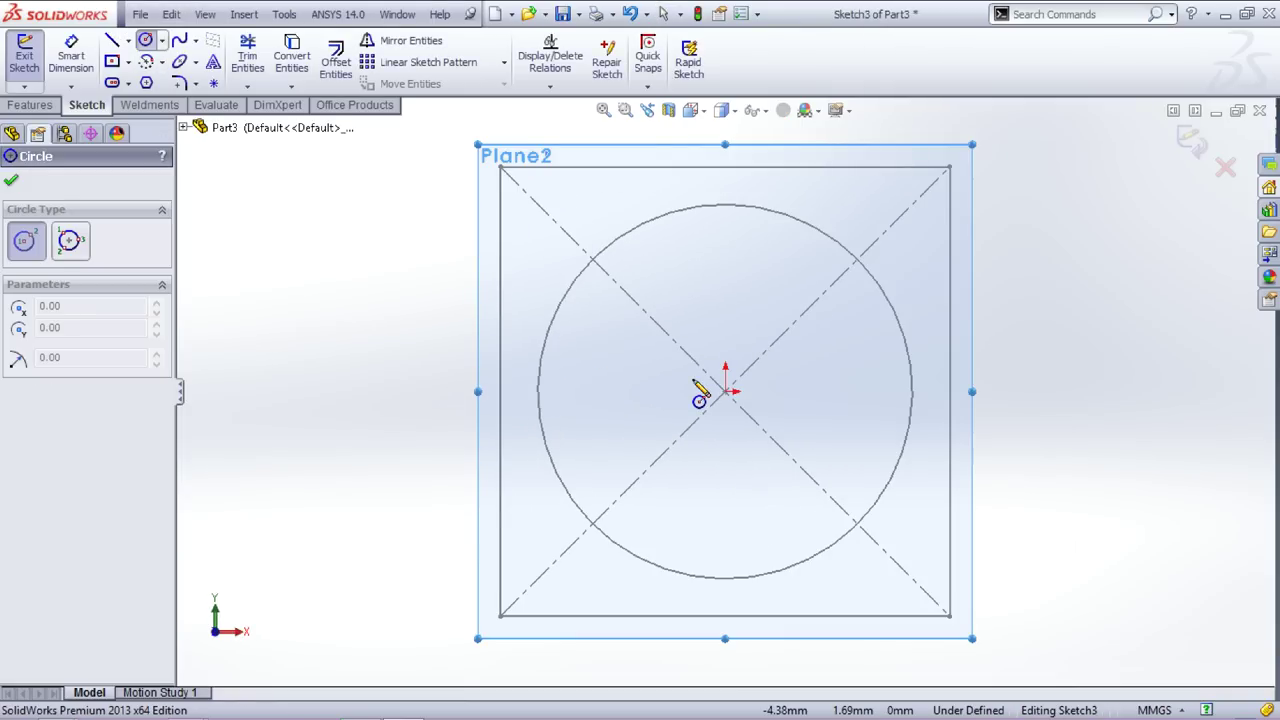
{"action": "left_click", "coordinate": [725, 391]}
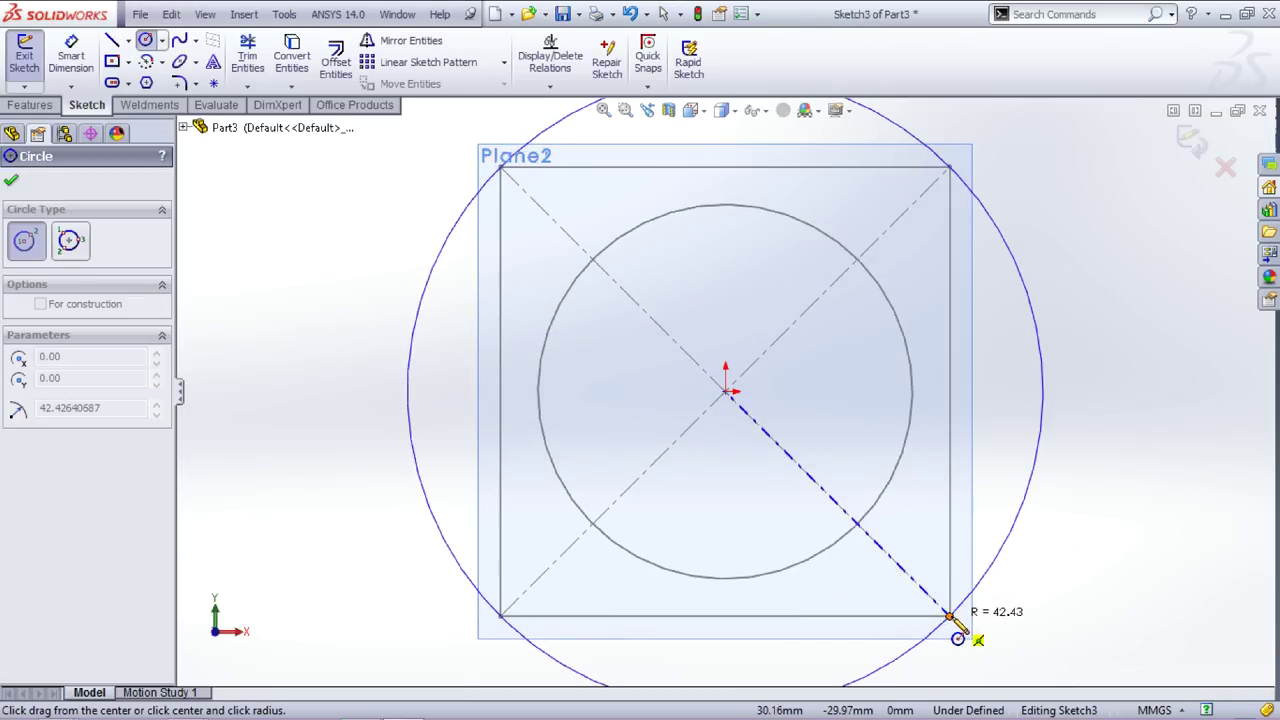
{"action": "left_click", "coordinate": [950, 616]}
{"action": "key", "text": "Escape"}
{"action": "key", "text": "f"}
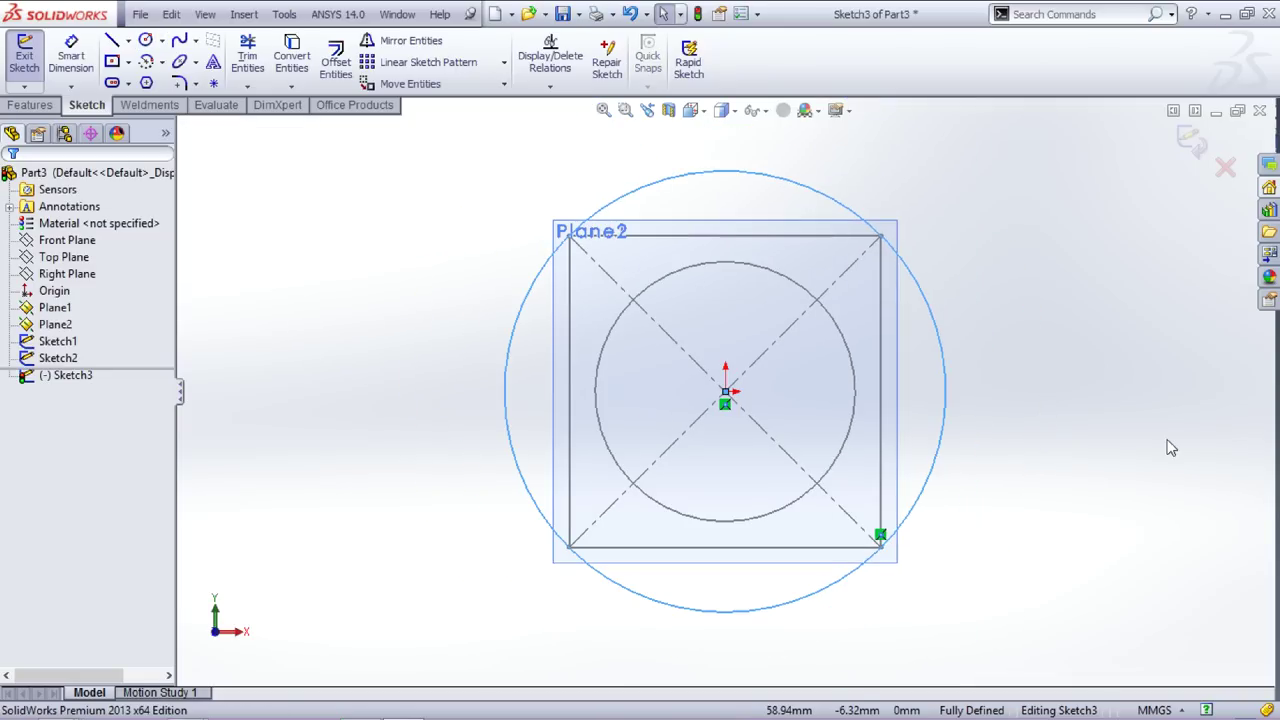
{"action": "left_click", "coordinate": [1188, 142]}
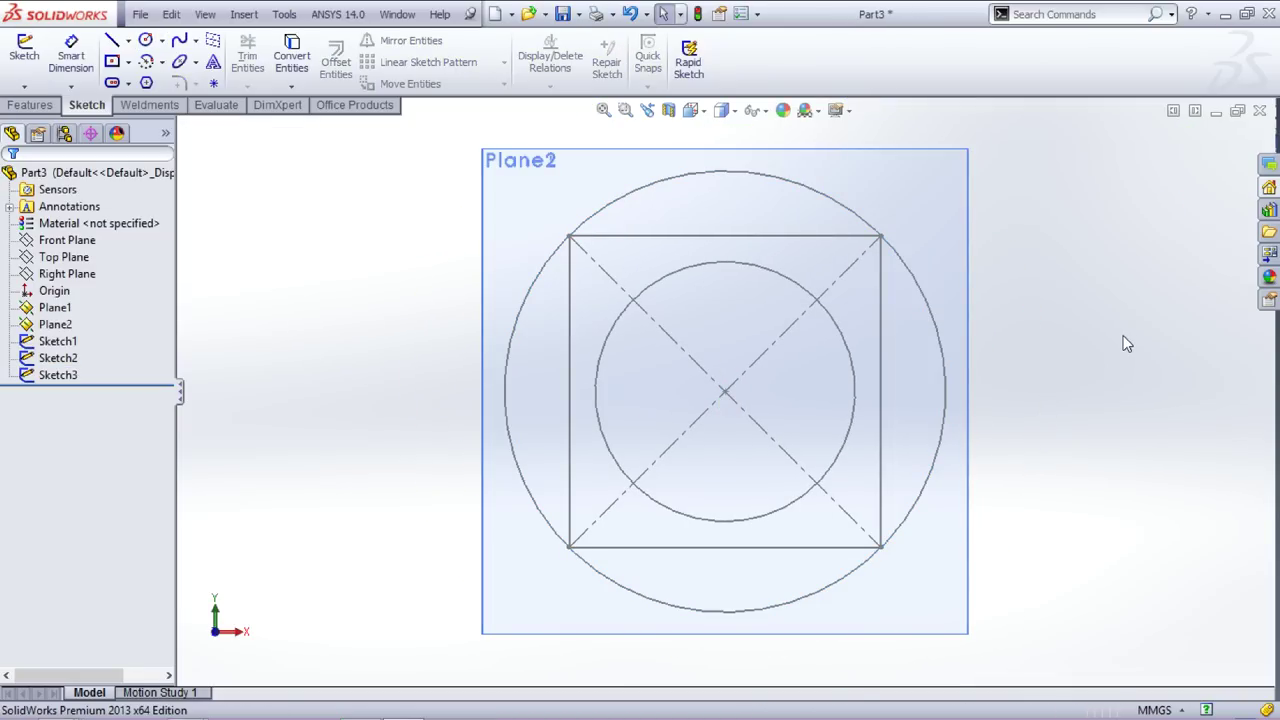
Step: Start a Lofted Boss/Base and orbit to an angled view of the three profiles
{"action": "mouse_move", "coordinate": [1120, 343]}
{"action": "middle_mouse_down"}
{"action": "mouse_move", "coordinate": [972, 365]}
{"action": "mouse_move", "coordinate": [1008, 437]}
{"action": "middle_mouse_up"}
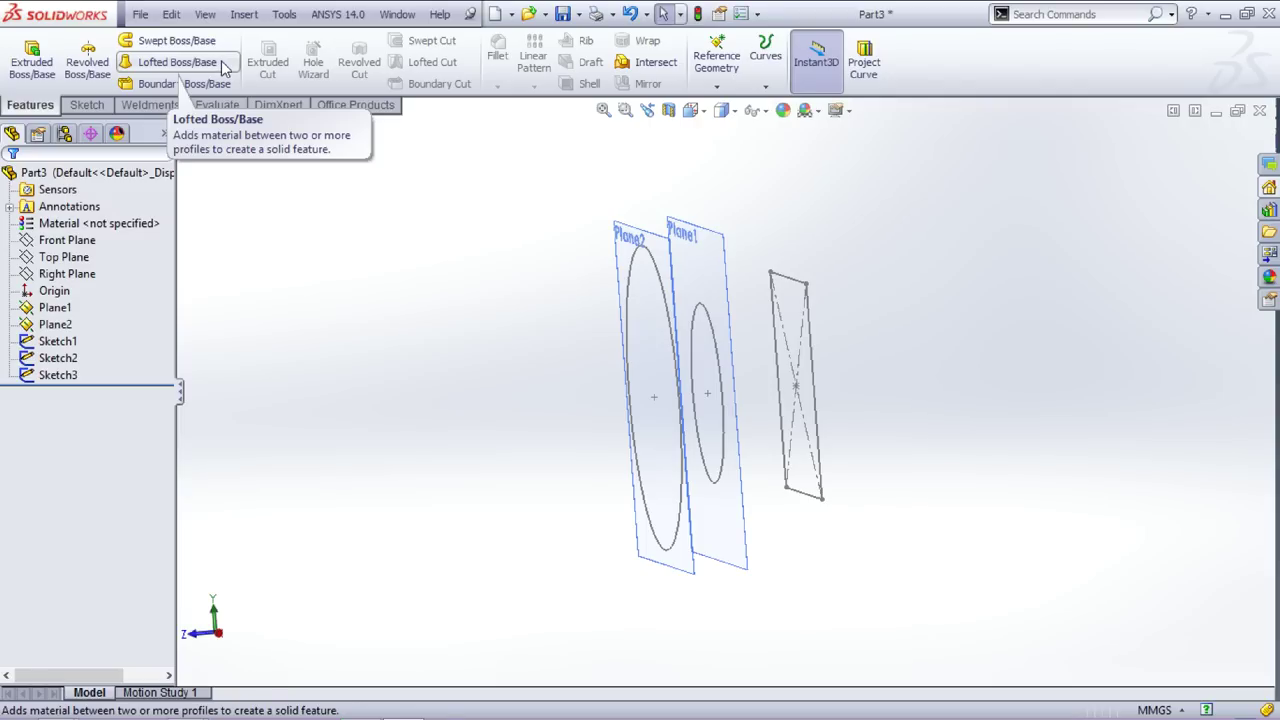
{"action": "left_click", "coordinate": [176, 62]}
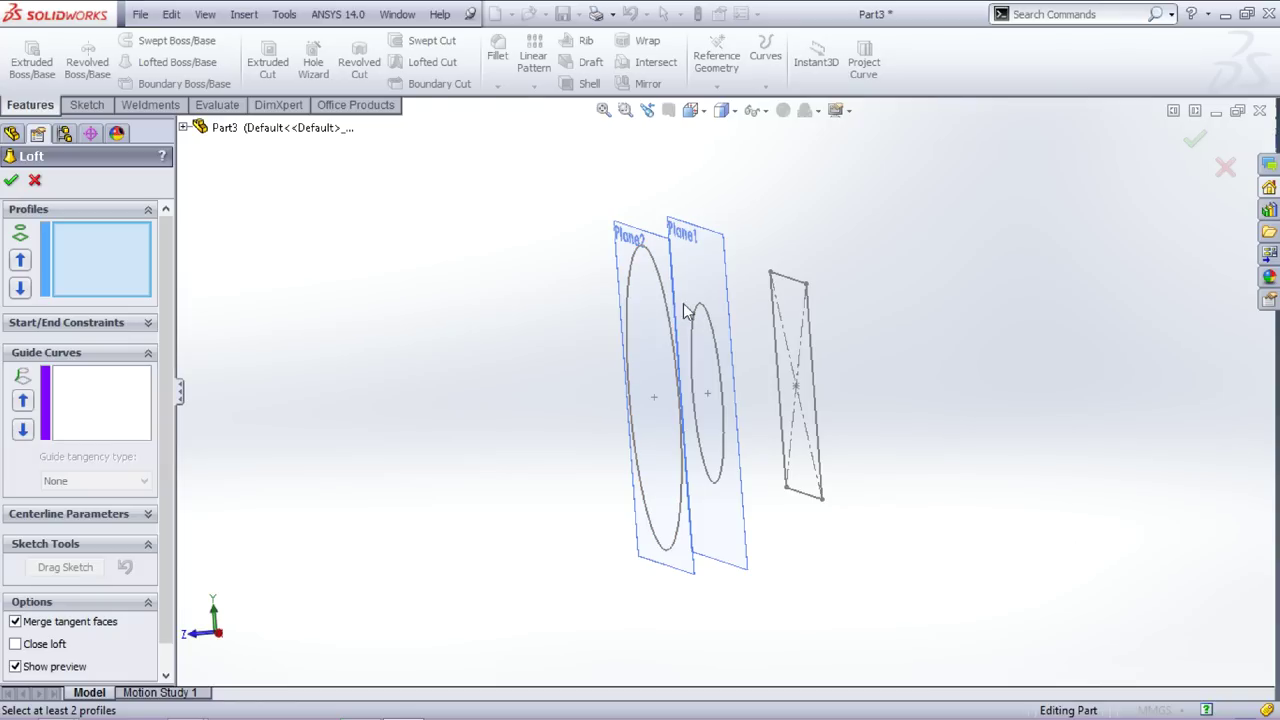
{"action": "mouse_move", "coordinate": [940, 718]}
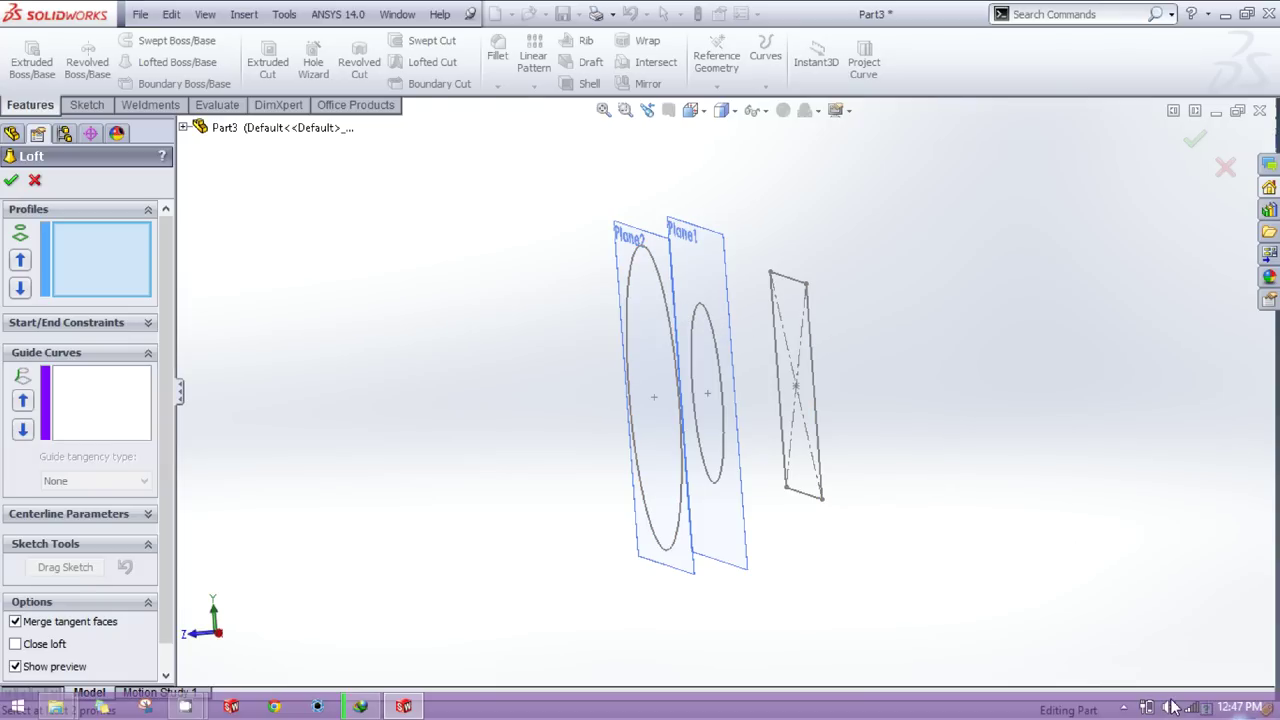
{"action": "mouse_move", "coordinate": [594, 529]}
{"action": "middle_mouse_down"}
{"action": "mouse_move", "coordinate": [529, 511]}
{"action": "mouse_move", "coordinate": [586, 517]}
{"action": "mouse_move", "coordinate": [577, 526]}
{"action": "middle_mouse_up"}
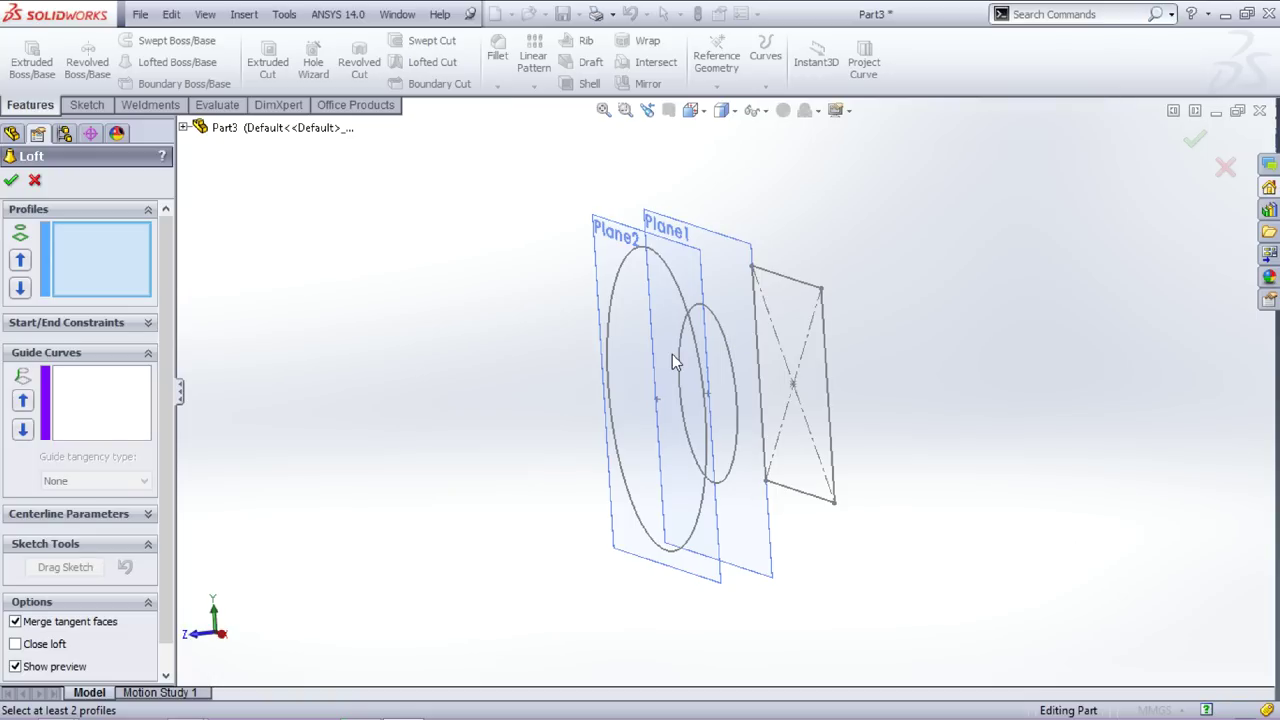
{"action": "key", "text": "ctrl+4"}
{"action": "scroll", "coordinate": [735, 392], "scroll_direction": "up", "scroll_amount": 1}
{"action": "middle_click_drag", "start_coordinate": [934, 418], "coordinate": [1012, 440]}
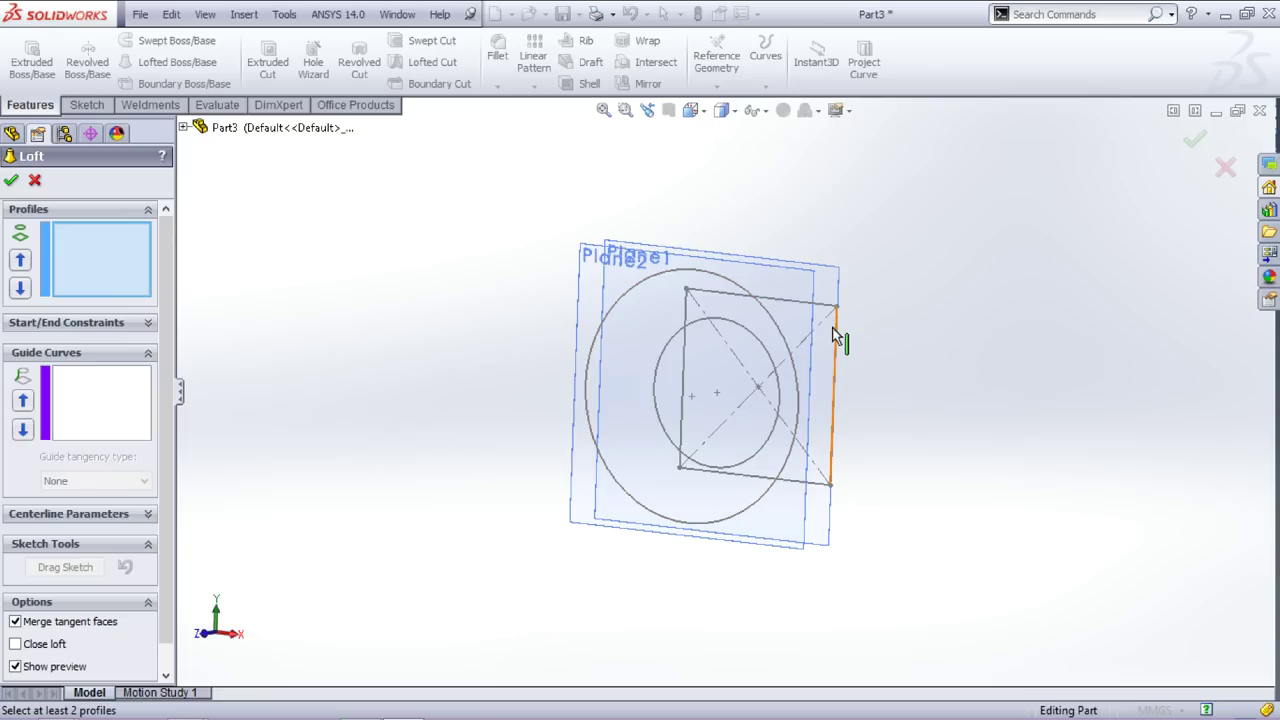
{"action": "middle_click_drag", "start_coordinate": [1016, 456], "coordinate": [964, 458]}
Step: Loft through the large circle, Ø50 circle and 60 mm square to create Loft1
{"action": "left_click", "coordinate": [700, 312]}
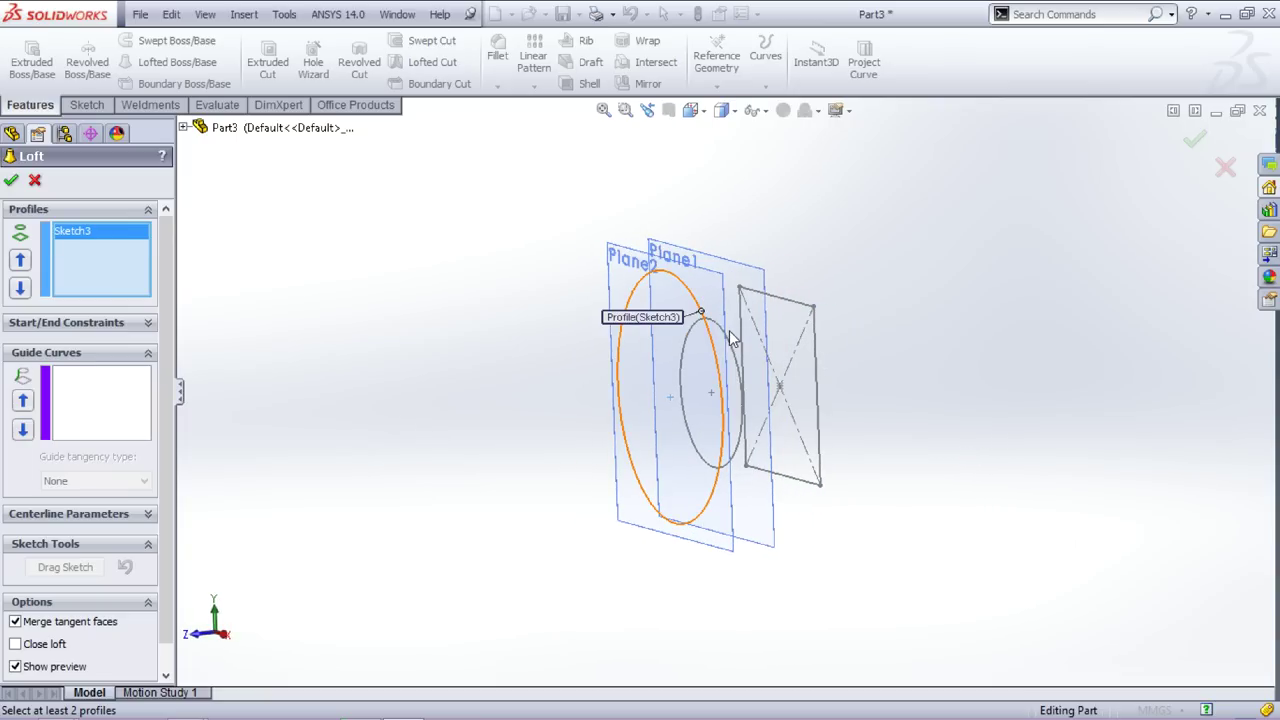
{"action": "left_click", "coordinate": [727, 332]}
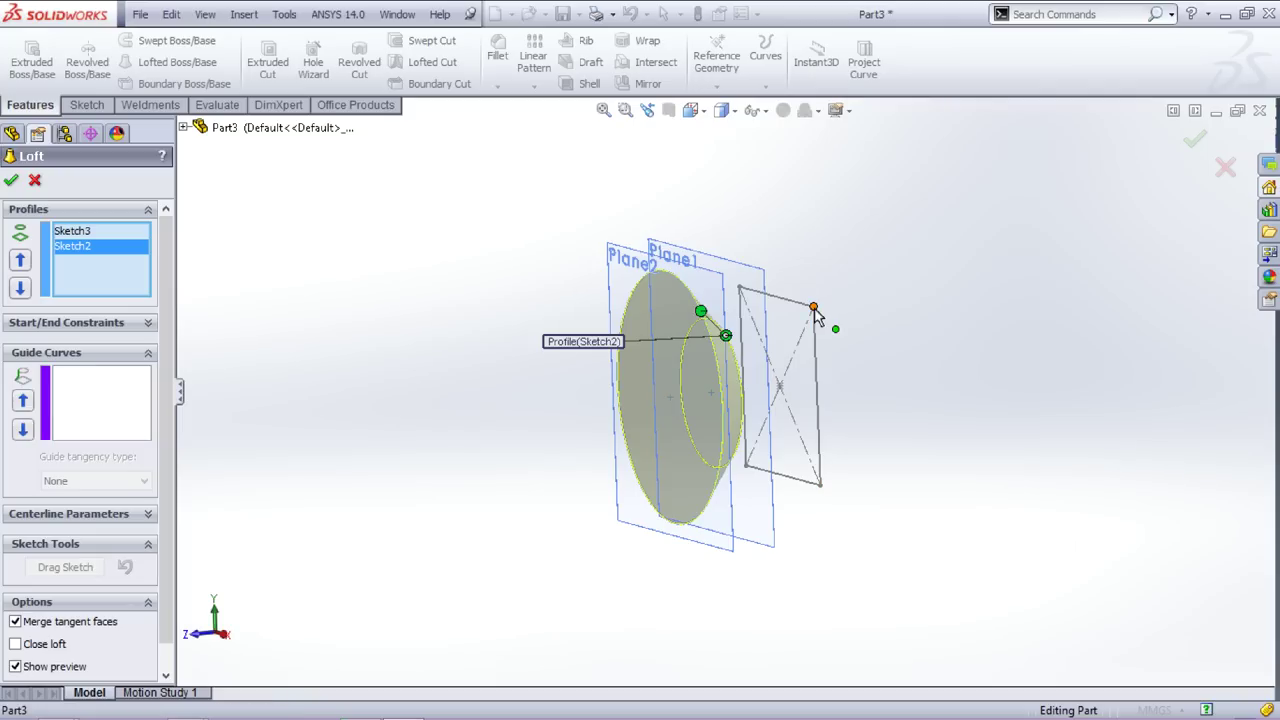
{"action": "left_click", "coordinate": [815, 309]}
{"action": "mouse_move", "coordinate": [894, 380]}
{"action": "middle_mouse_down"}
{"action": "mouse_move", "coordinate": [857, 423]}
{"action": "mouse_move", "coordinate": [871, 677]}
{"action": "mouse_move", "coordinate": [866, 563]}
{"action": "mouse_move", "coordinate": [891, 420]}
{"action": "mouse_move", "coordinate": [943, 397]}
{"action": "mouse_move", "coordinate": [880, 429]}
{"action": "mouse_move", "coordinate": [827, 423]}
{"action": "middle_mouse_up"}
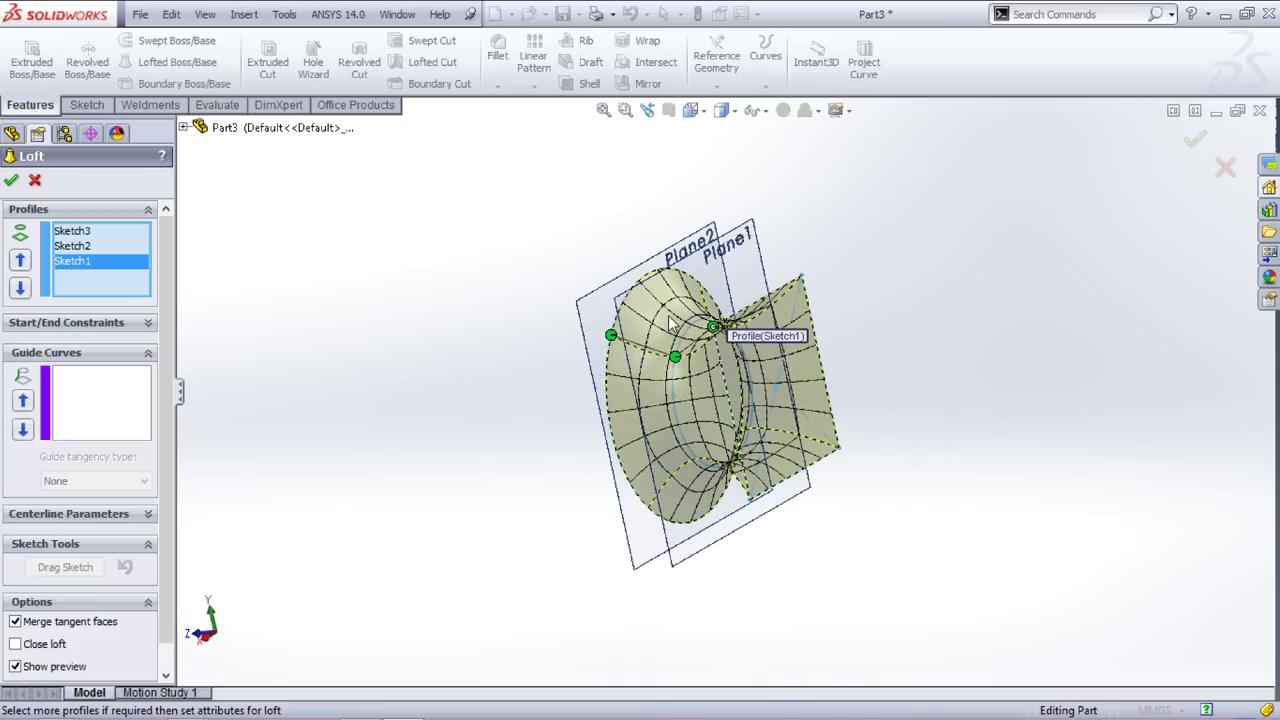
{"action": "scroll", "coordinate": [666, 317], "scroll_direction": "down", "scroll_amount": 4}
{"action": "scroll", "coordinate": [994, 377], "scroll_direction": "up", "scroll_amount": 3}
{"action": "middle_click_drag", "start_coordinate": [994, 377], "coordinate": [1114, 389]}
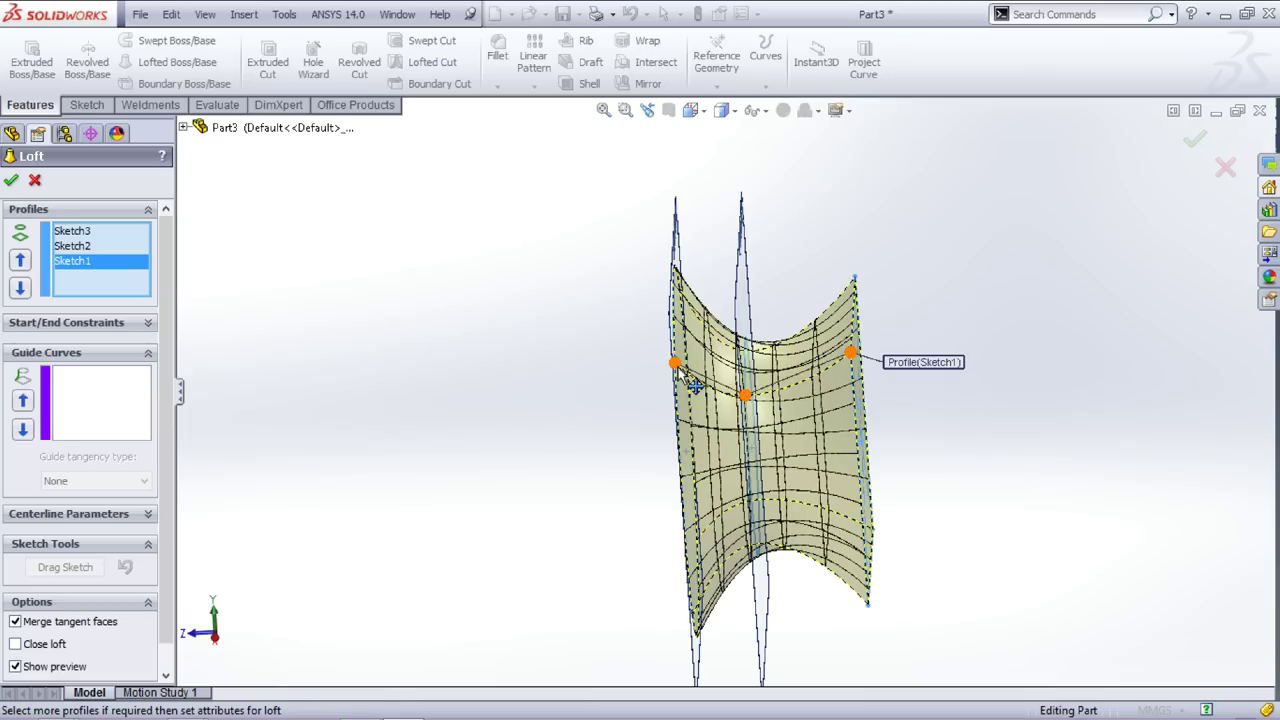
{"action": "mouse_move", "coordinate": [1005, 487]}
{"action": "middle_mouse_down"}
{"action": "mouse_move", "coordinate": [969, 463]}
{"action": "mouse_move", "coordinate": [909, 466]}
{"action": "mouse_move", "coordinate": [1046, 457]}
{"action": "mouse_move", "coordinate": [1098, 428]}
{"action": "mouse_move", "coordinate": [942, 440]}
{"action": "mouse_move", "coordinate": [1023, 434]}
{"action": "mouse_move", "coordinate": [937, 423]}
{"action": "mouse_move", "coordinate": [986, 431]}
{"action": "mouse_move", "coordinate": [1029, 414]}
{"action": "mouse_move", "coordinate": [962, 428]}
{"action": "middle_mouse_up"}
{"action": "left_click", "coordinate": [1198, 143]}
{"action": "left_click", "coordinate": [822, 450]}
{"action": "left_click", "coordinate": [1106, 517]}
{"action": "scroll", "coordinate": [884, 511], "scroll_direction": "up", "scroll_amount": 2}
Step: Add Plane3 offset 170 mm from the Front Plane, flipped away from the loft
{"action": "left_click", "coordinate": [784, 437]}
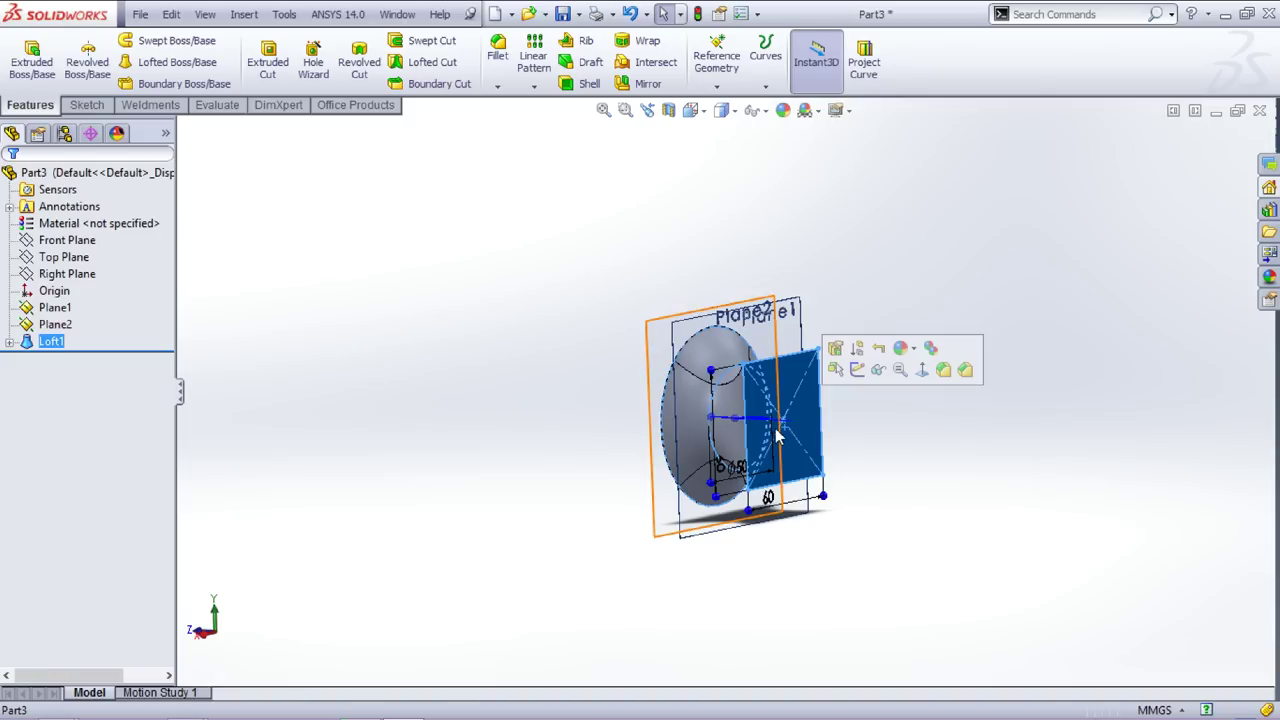
{"action": "left_click", "coordinate": [346, 243]}
{"action": "left_click", "coordinate": [705, 60]}
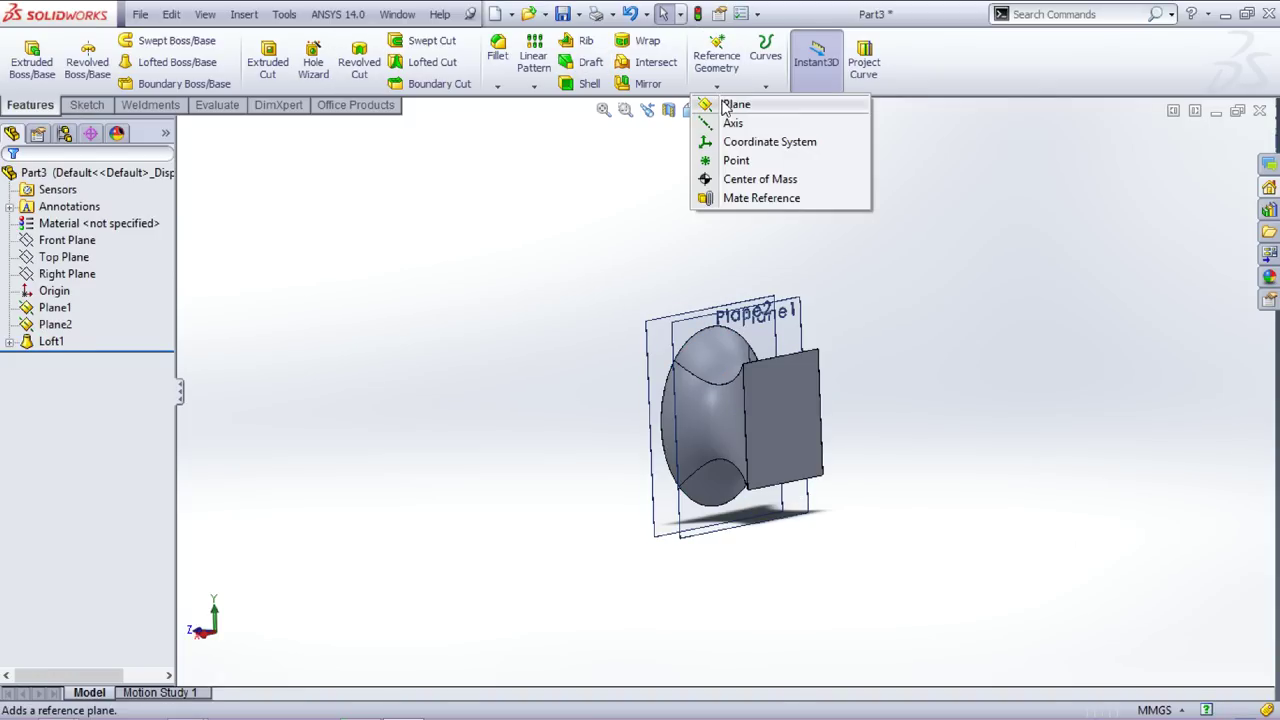
{"action": "left_click", "coordinate": [722, 100]}
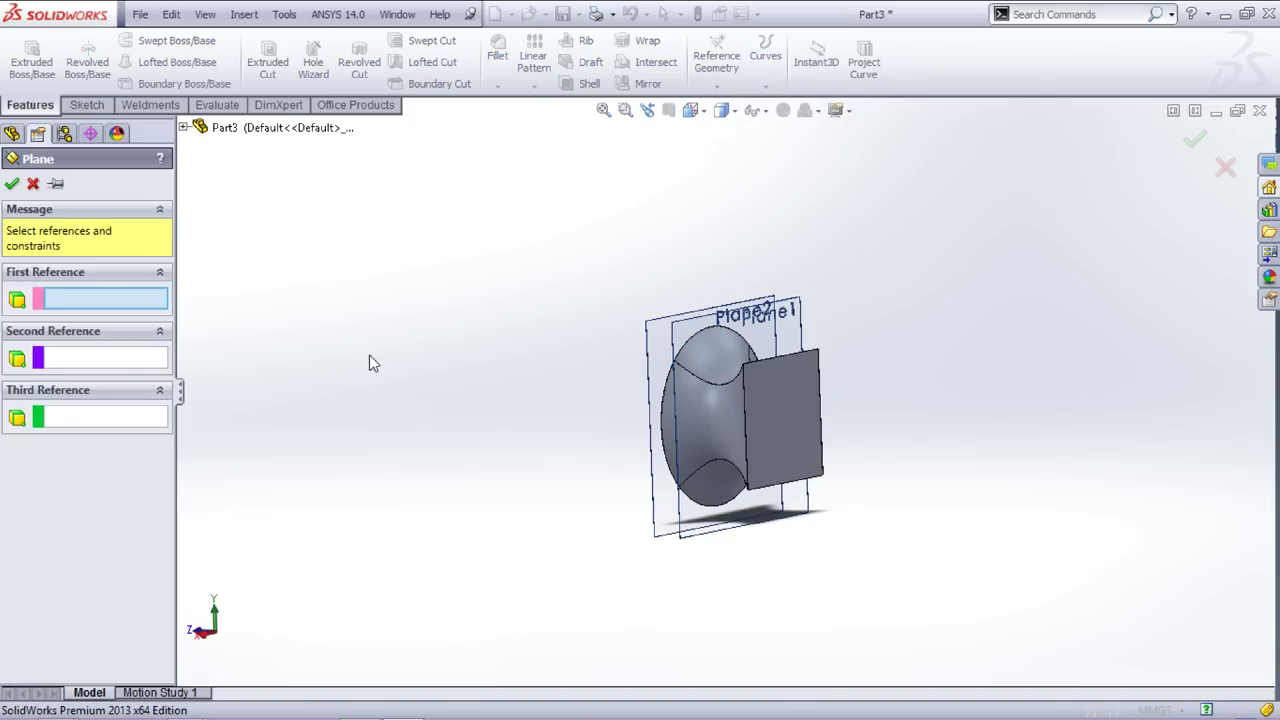
{"action": "left_click", "coordinate": [184, 128]}
{"action": "left_click", "coordinate": [255, 195]}
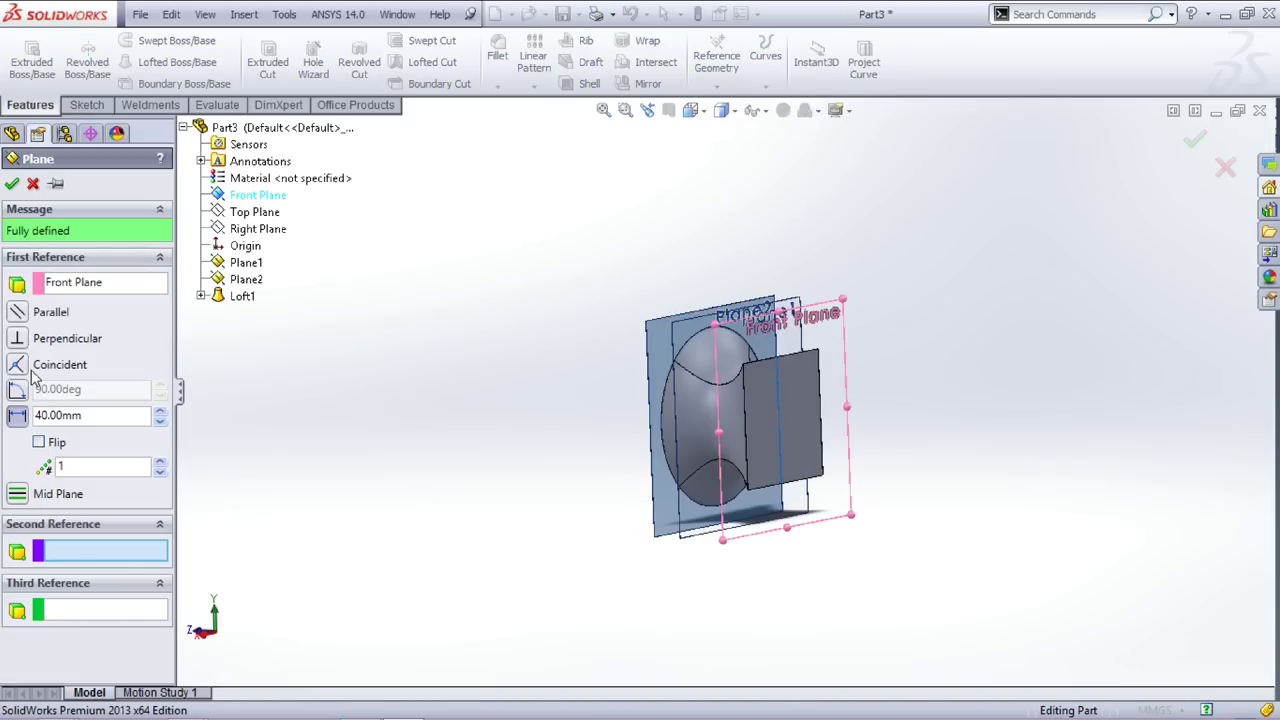
{"action": "left_click", "coordinate": [39, 442]}
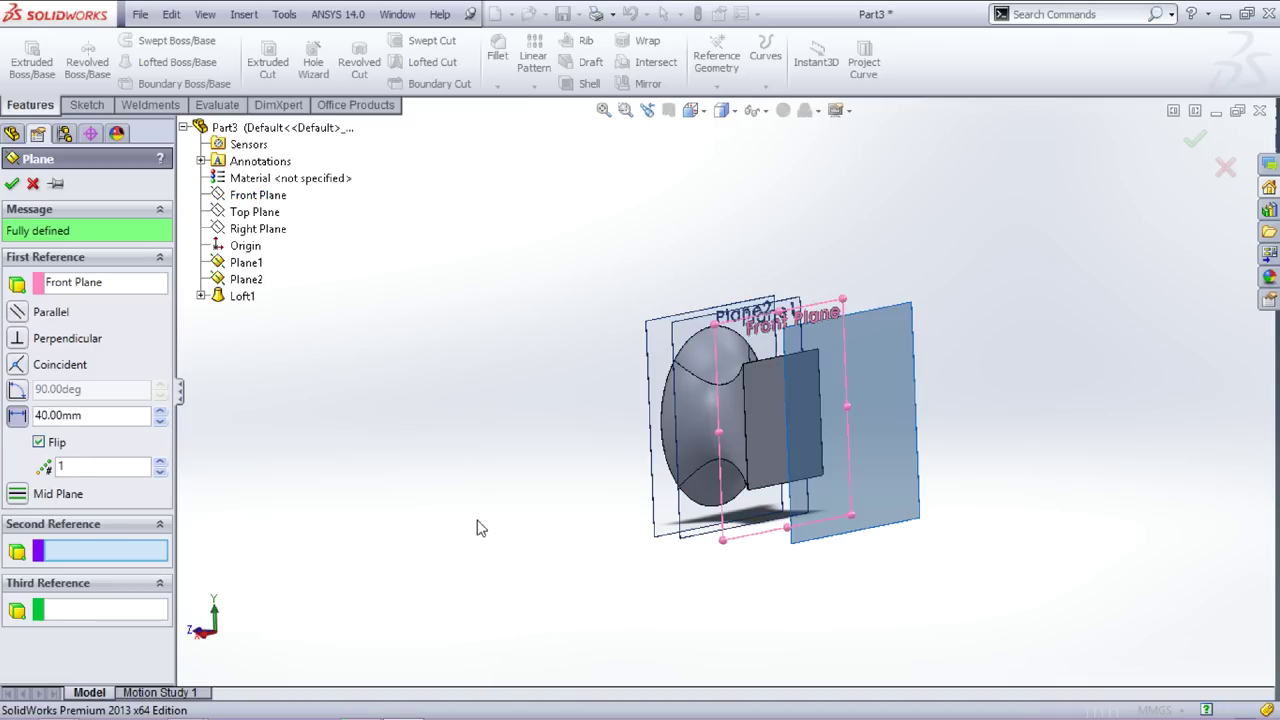
{"action": "middle_click_drag", "start_coordinate": [477, 528], "coordinate": [520, 519]}
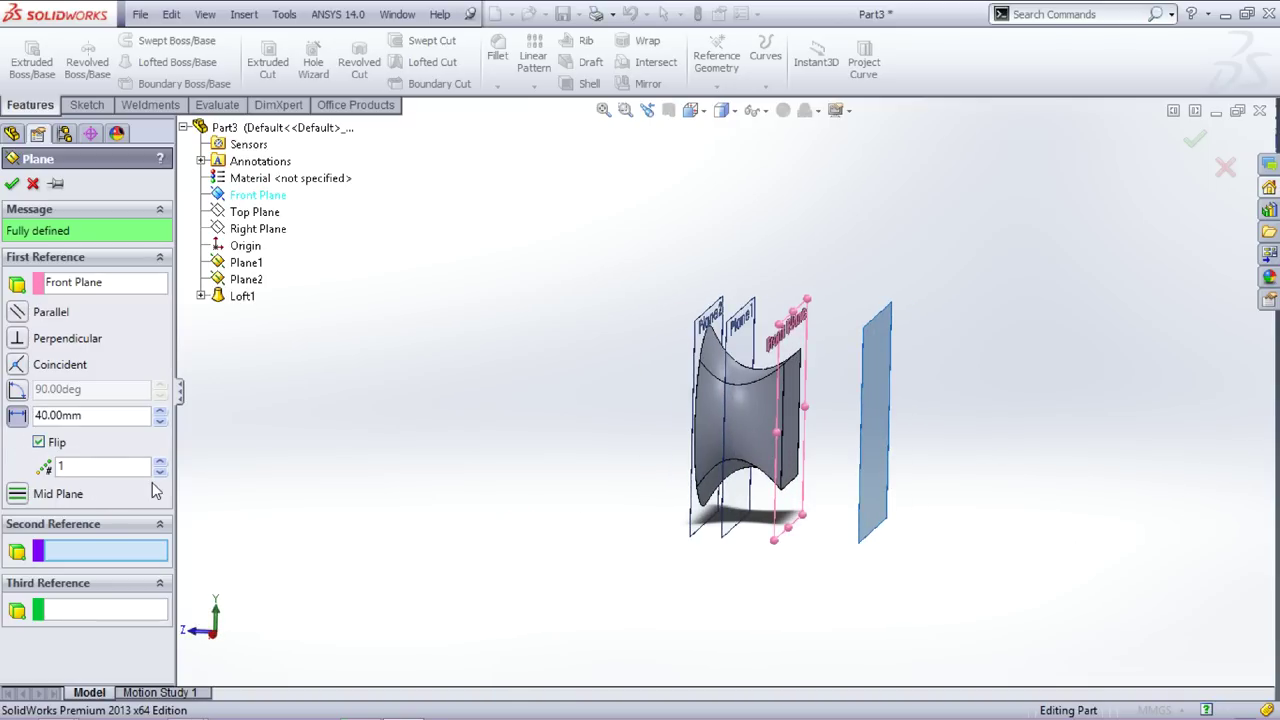
{"action": "double_click", "coordinate": [116, 418]}
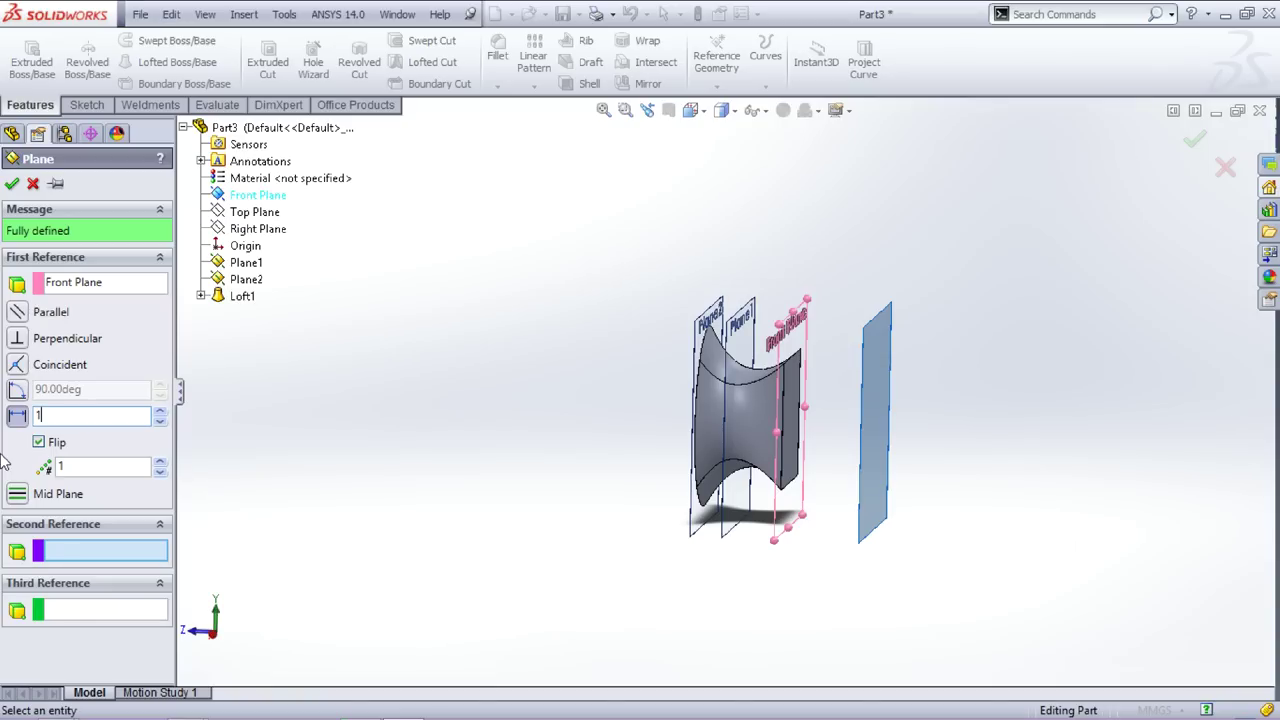
{"action": "key", "text": "Return"}
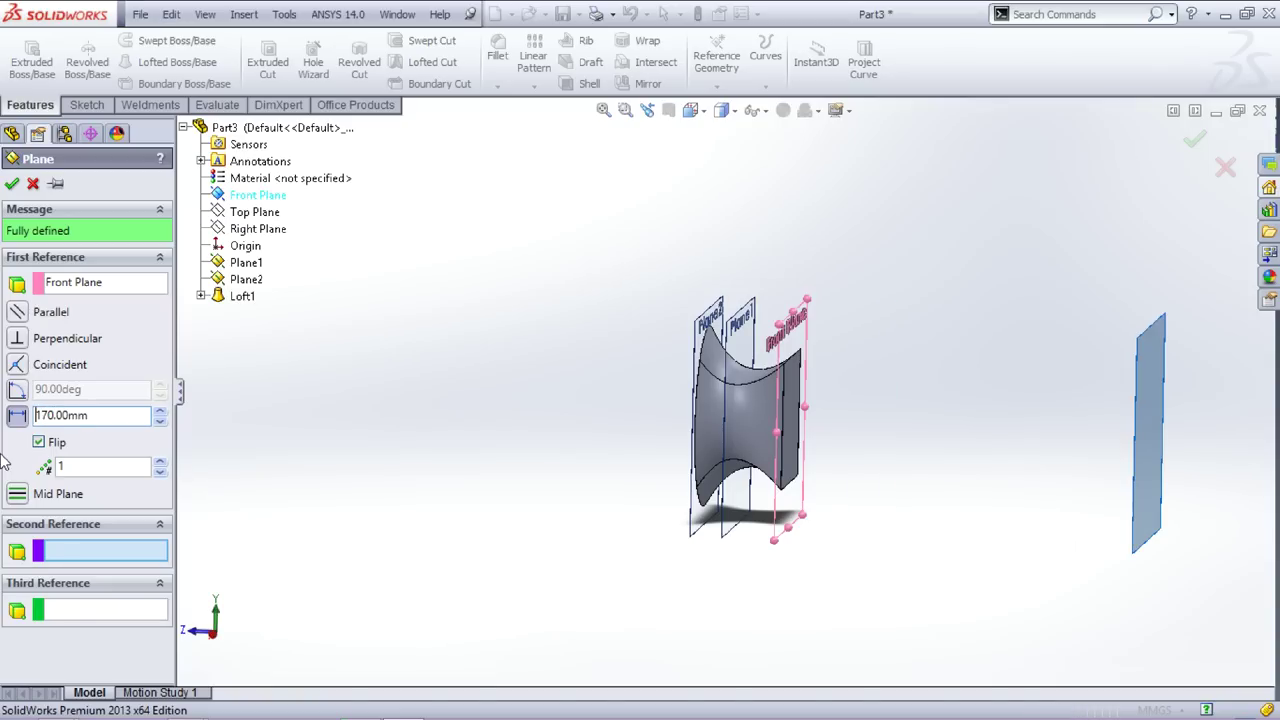
{"action": "left_click", "coordinate": [12, 184]}
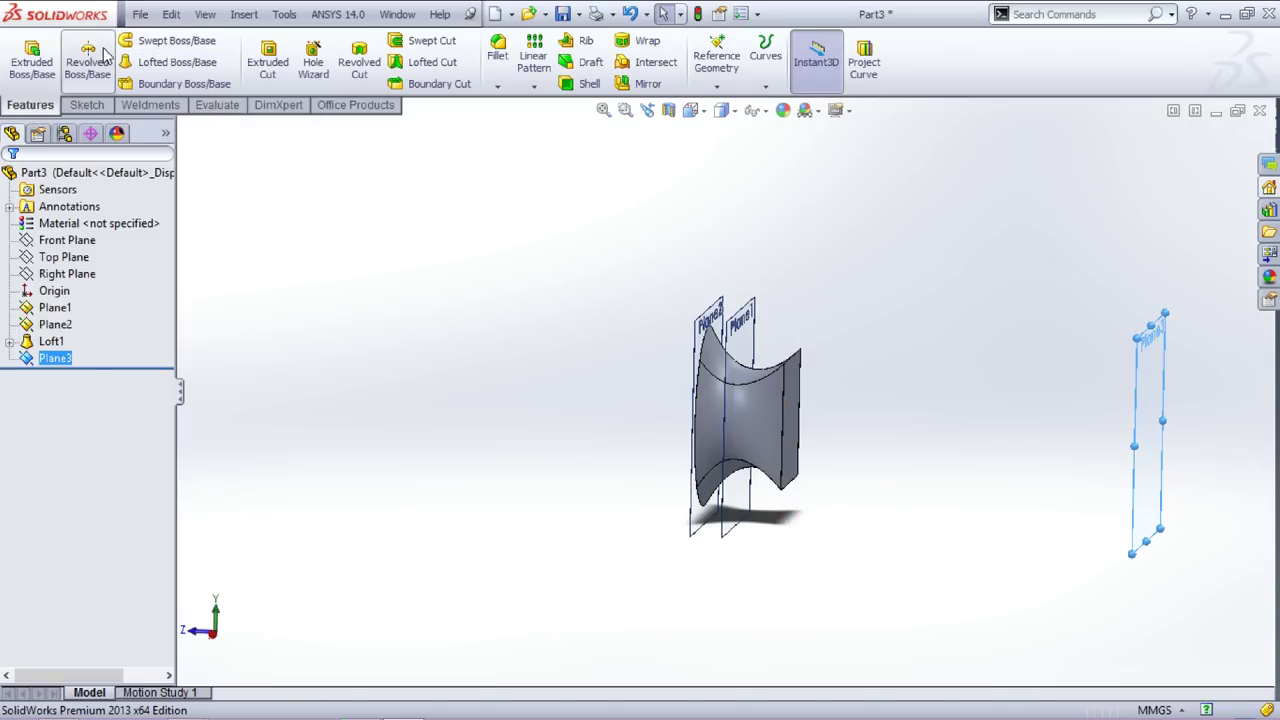
Step: Sketch a center rectangle at the origin on Plane3
{"action": "left_click", "coordinate": [87, 105]}
{"action": "left_click", "coordinate": [38, 64]}
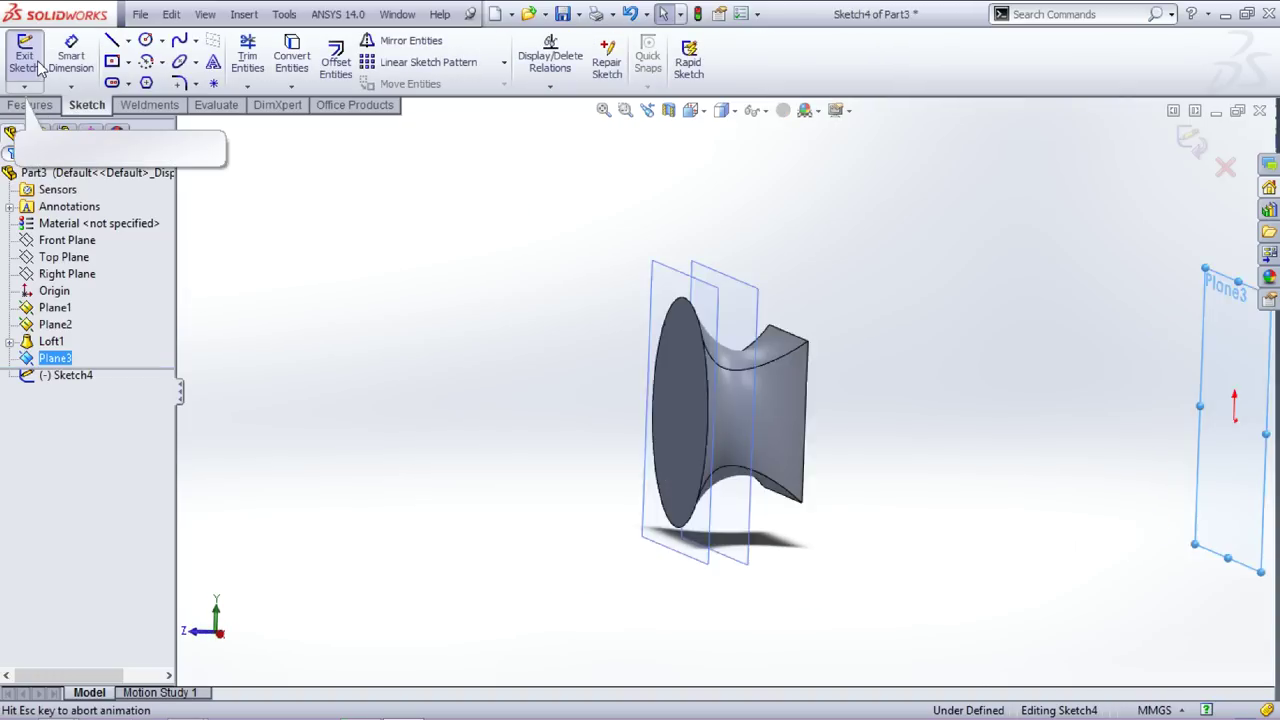
{"action": "left_click", "coordinate": [112, 61]}
{"action": "left_click", "coordinate": [725, 392]}
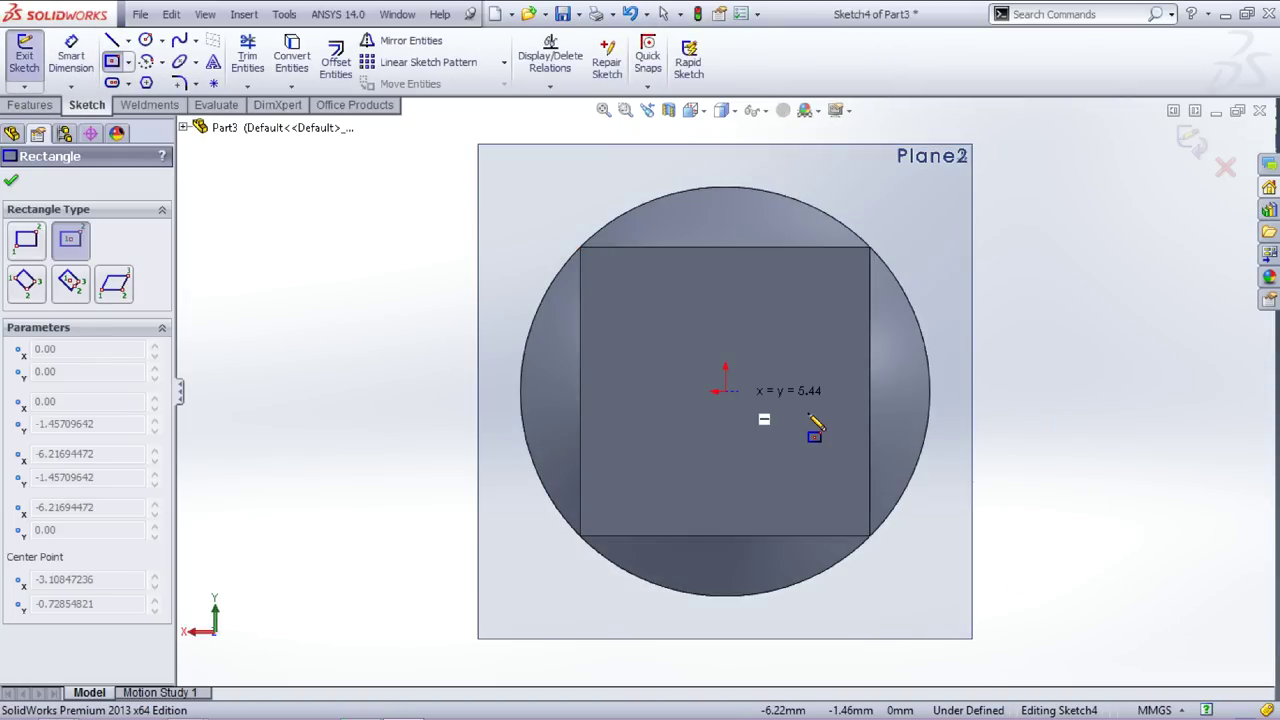
{"action": "left_click", "coordinate": [956, 410]}
{"action": "key", "text": "Escape"}
Step: Dimension the rectangle to 100 × 5 mm and close Sketch4
{"action": "key", "text": "d"}
{"action": "left_click", "coordinate": [788, 408]}
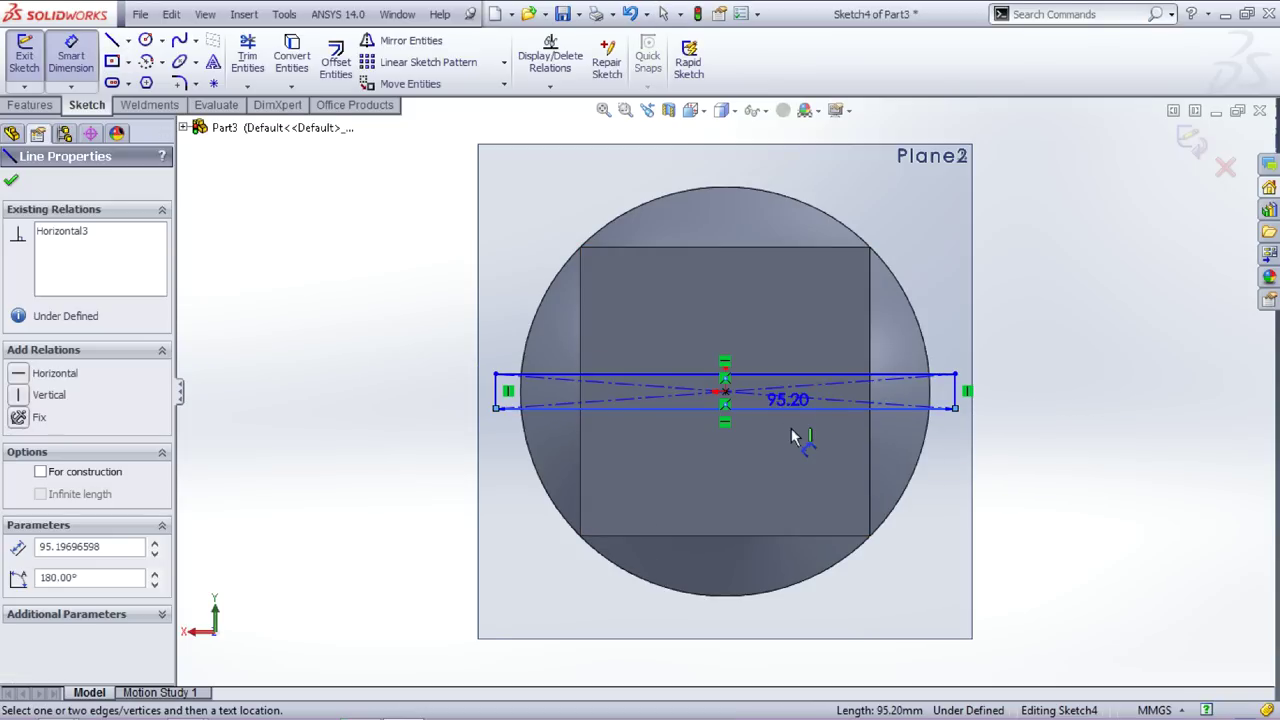
{"action": "left_click", "coordinate": [794, 452]}
{"action": "type", "text": "100"}
{"action": "key", "text": "Return"}
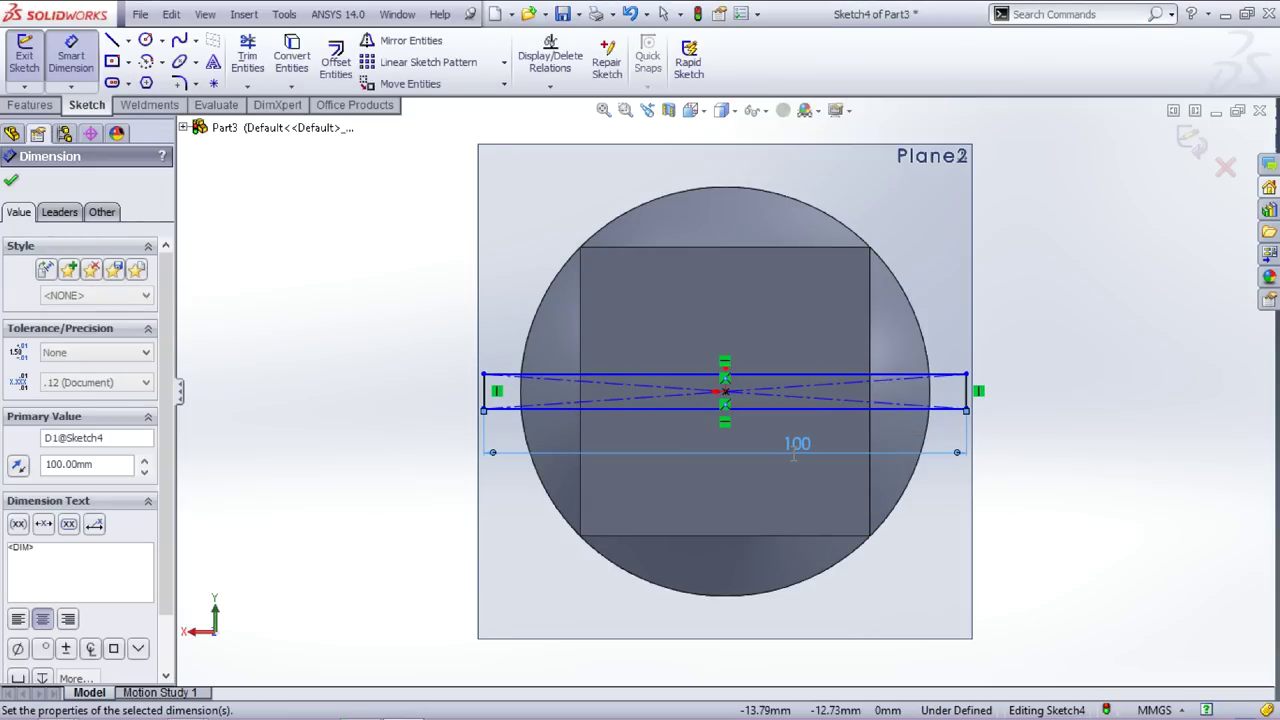
{"action": "left_click", "coordinate": [975, 400]}
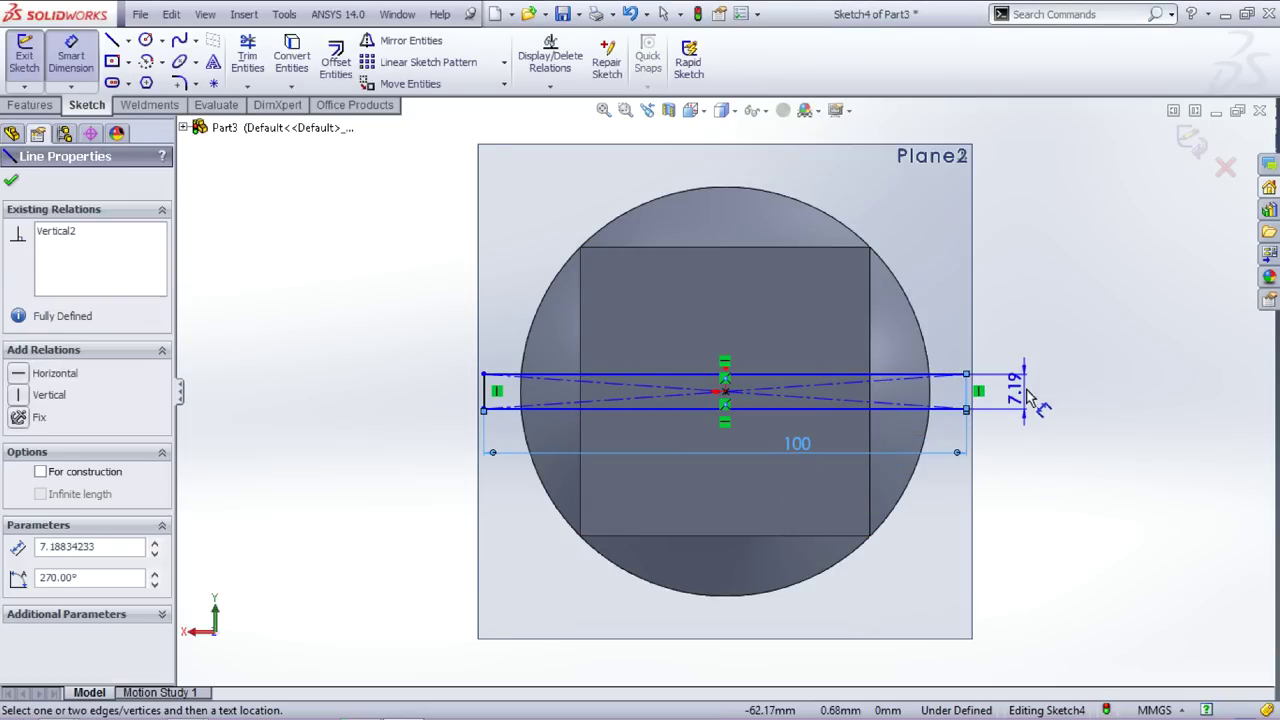
{"action": "left_click", "coordinate": [1030, 396]}
{"action": "type", "text": "5"}
{"action": "key", "text": "Return"}
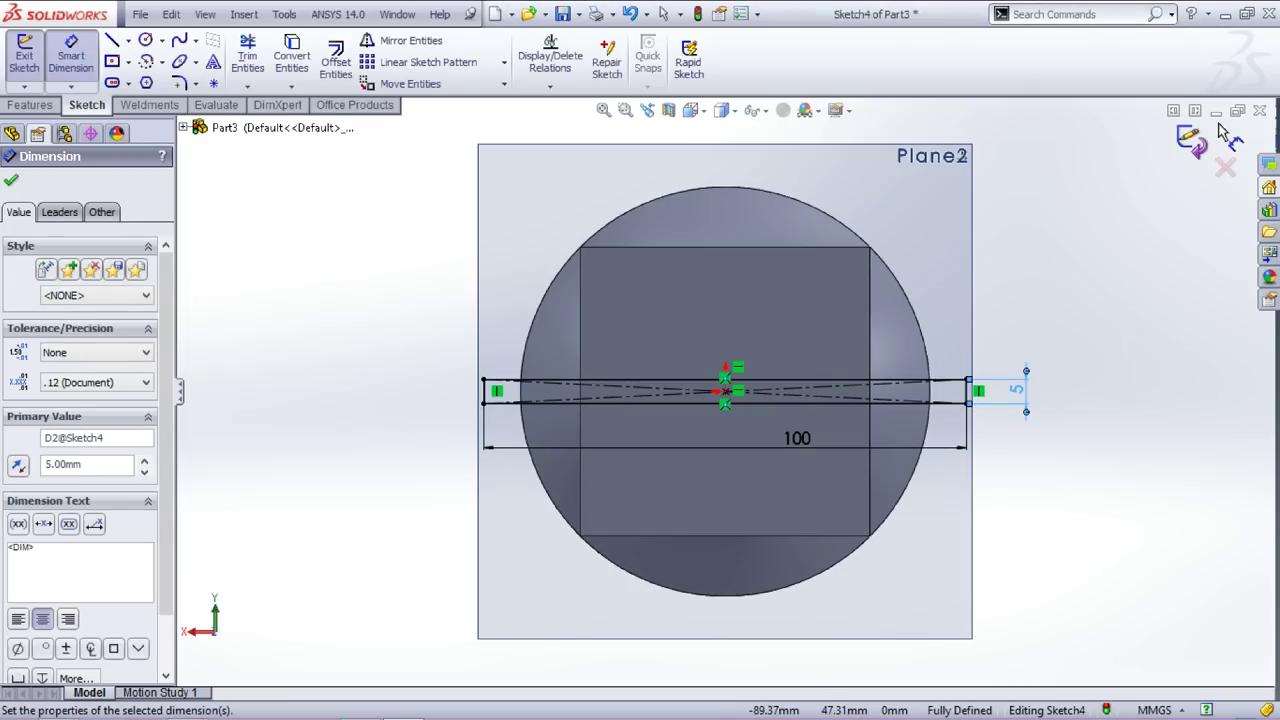
{"action": "left_click", "coordinate": [1190, 140]}
{"action": "middle_click_drag", "start_coordinate": [1062, 432], "coordinate": [1220, 449]}
Step: Loft from Loft1's square end face to the thin Sketch4 rectangle, creating Loft2
{"action": "left_click", "coordinate": [30, 105]}
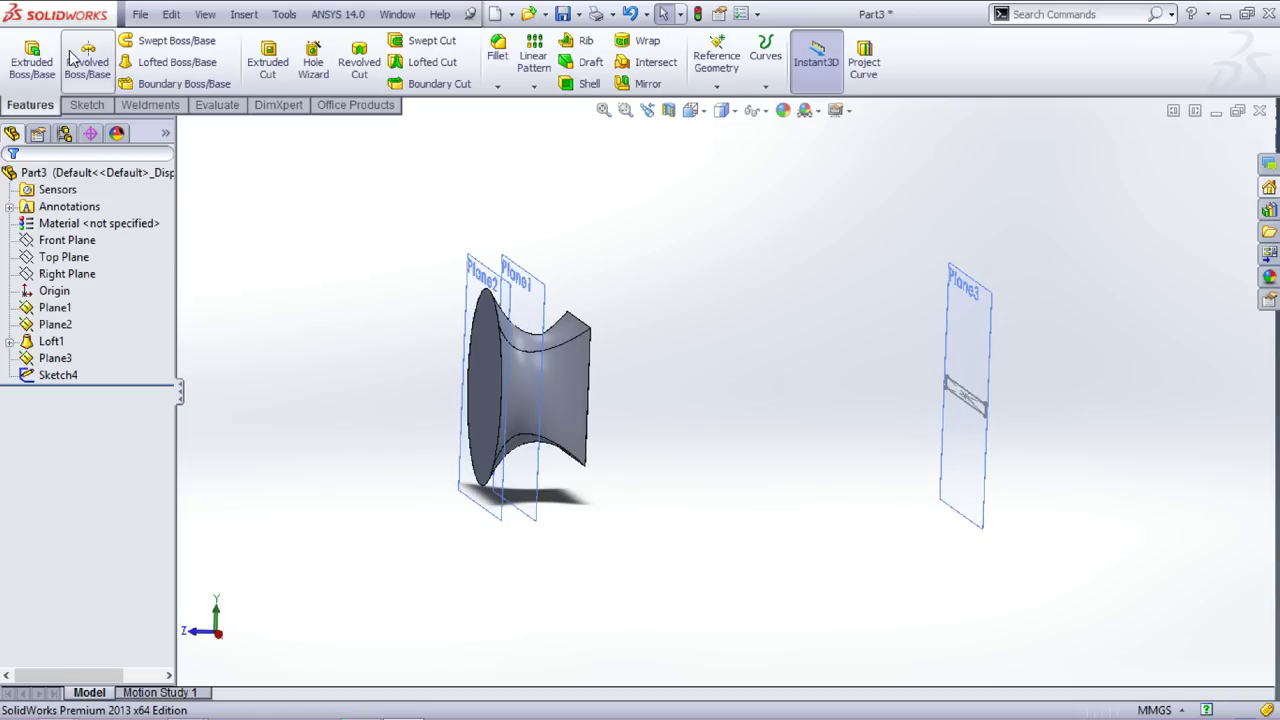
{"action": "left_click", "coordinate": [157, 62]}
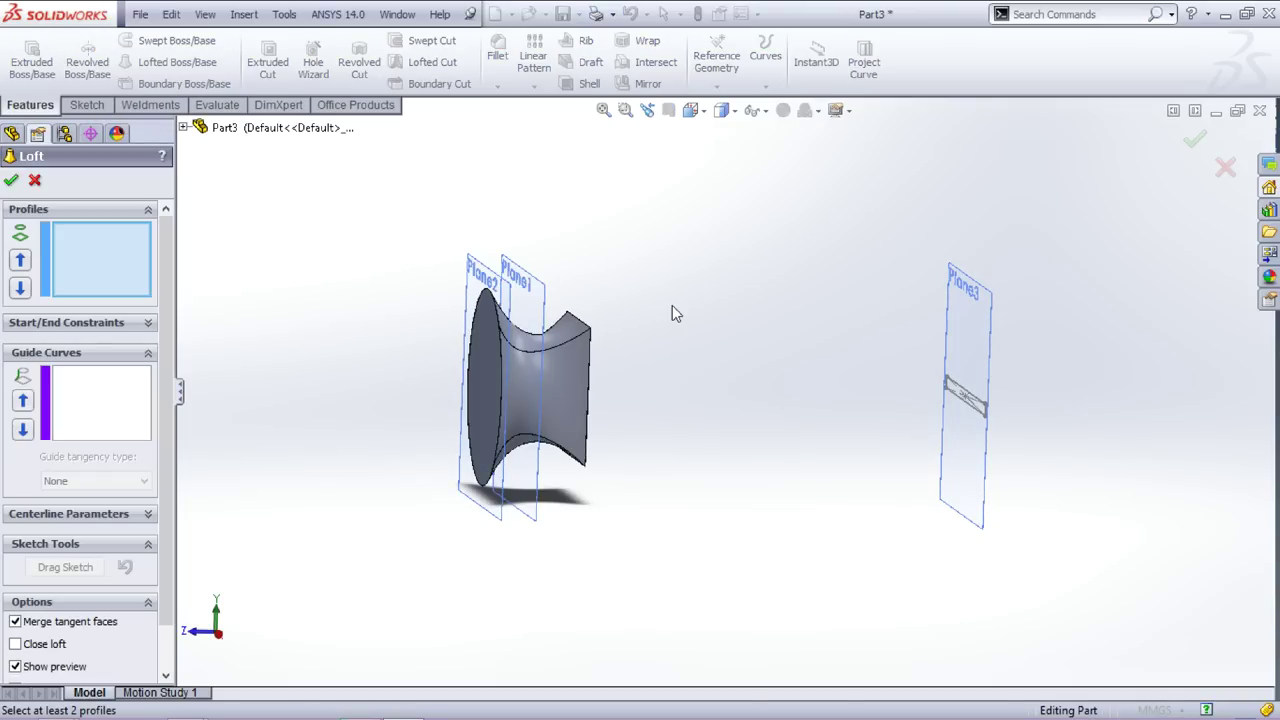
{"action": "left_click", "coordinate": [560, 383]}
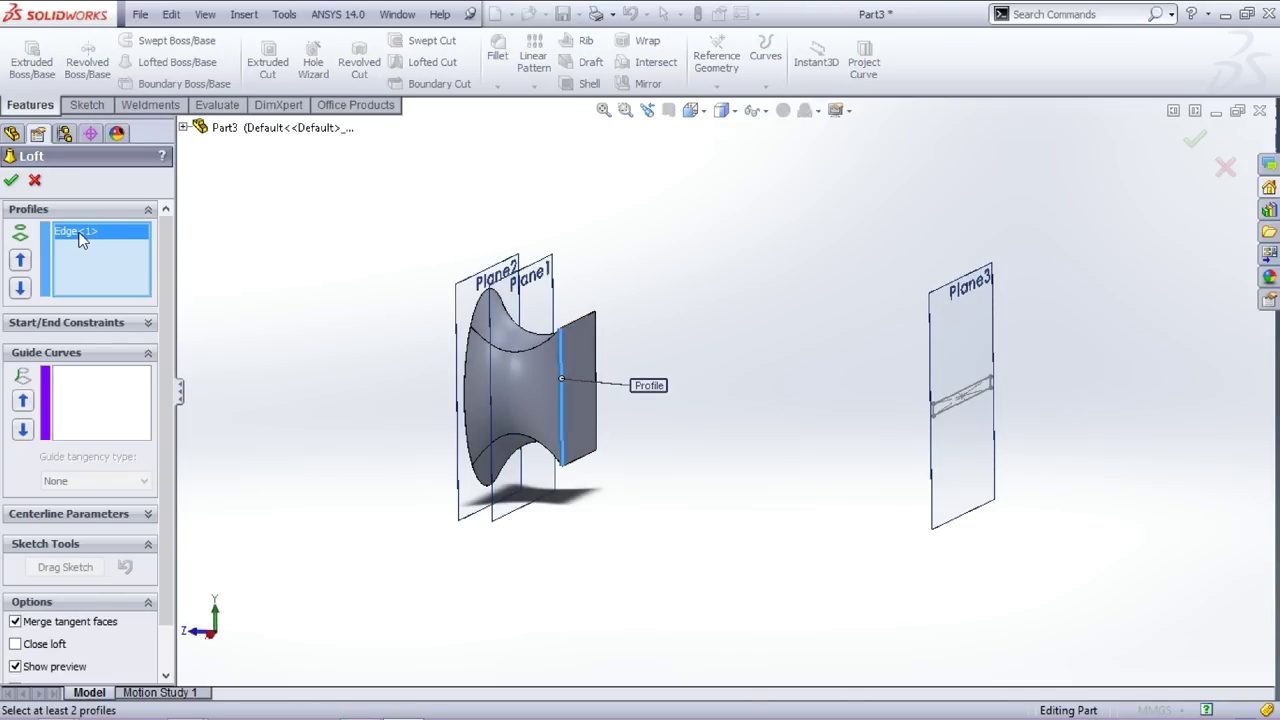
{"action": "key", "text": "Delete"}
{"action": "left_click", "coordinate": [580, 360]}
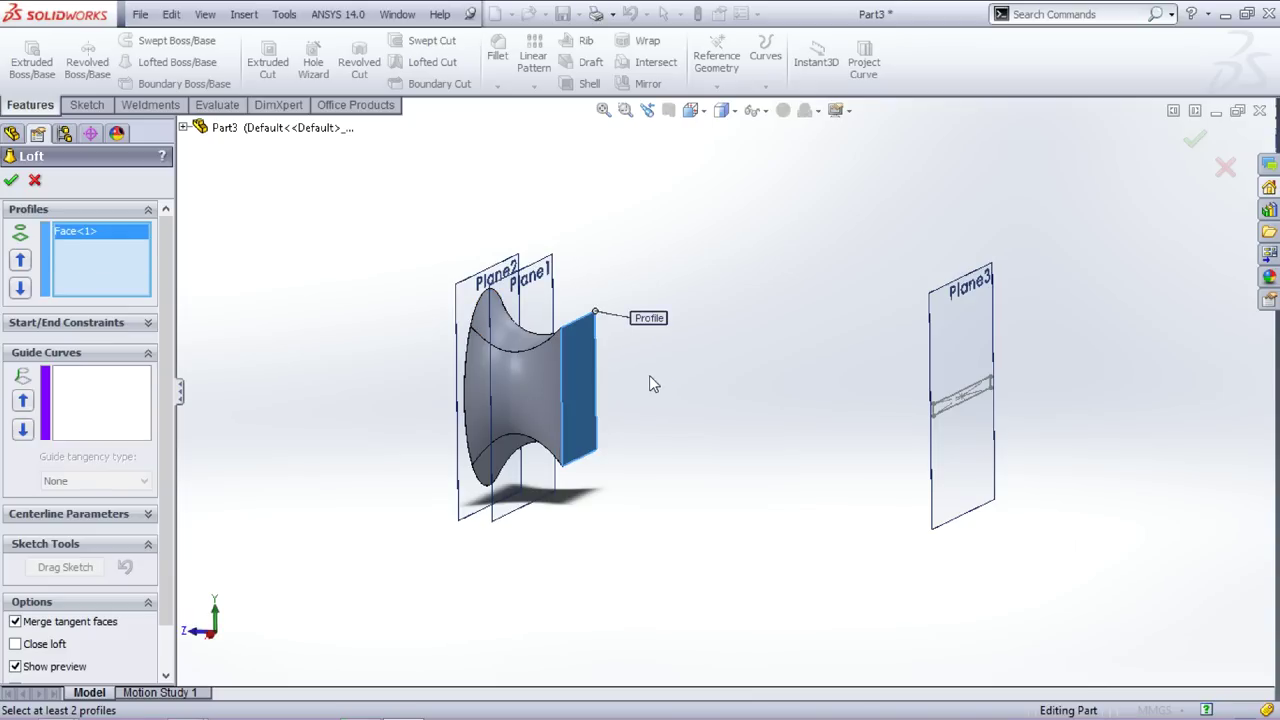
{"action": "middle_click_drag", "start_coordinate": [707, 406], "coordinate": [670, 392]}
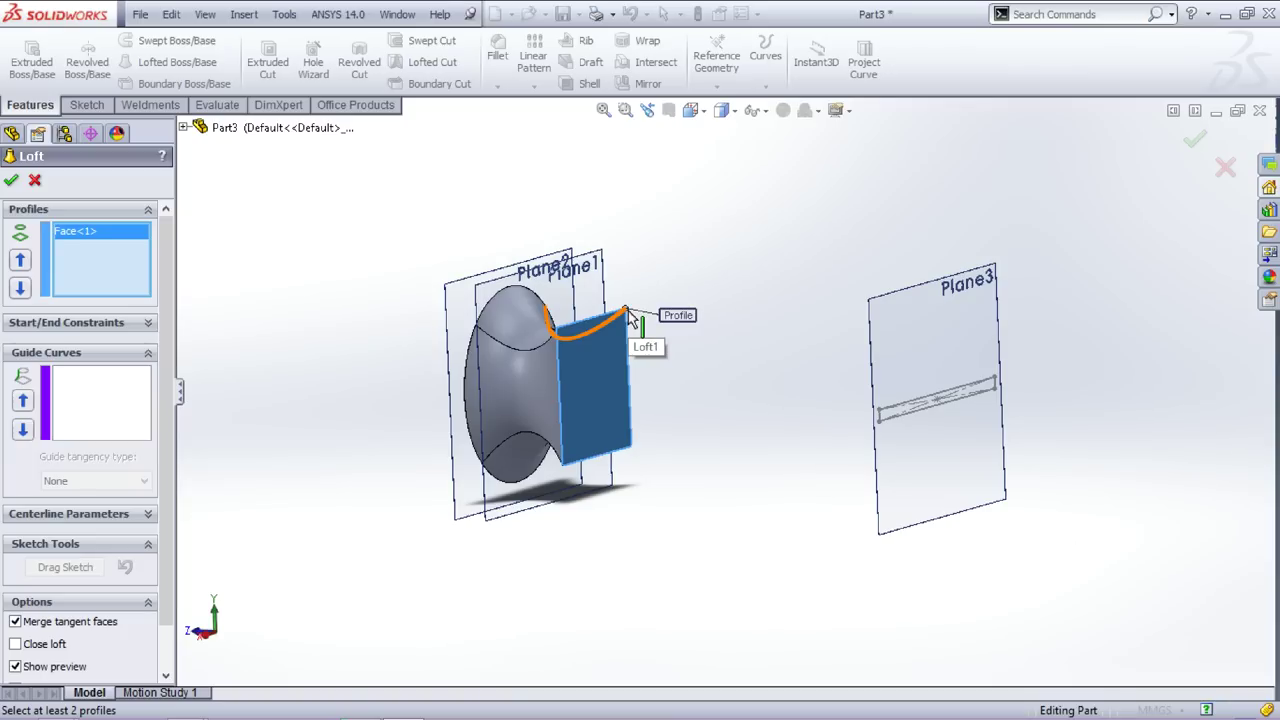
{"action": "scroll", "coordinate": [684, 339], "scroll_direction": "down", "scroll_amount": 3}
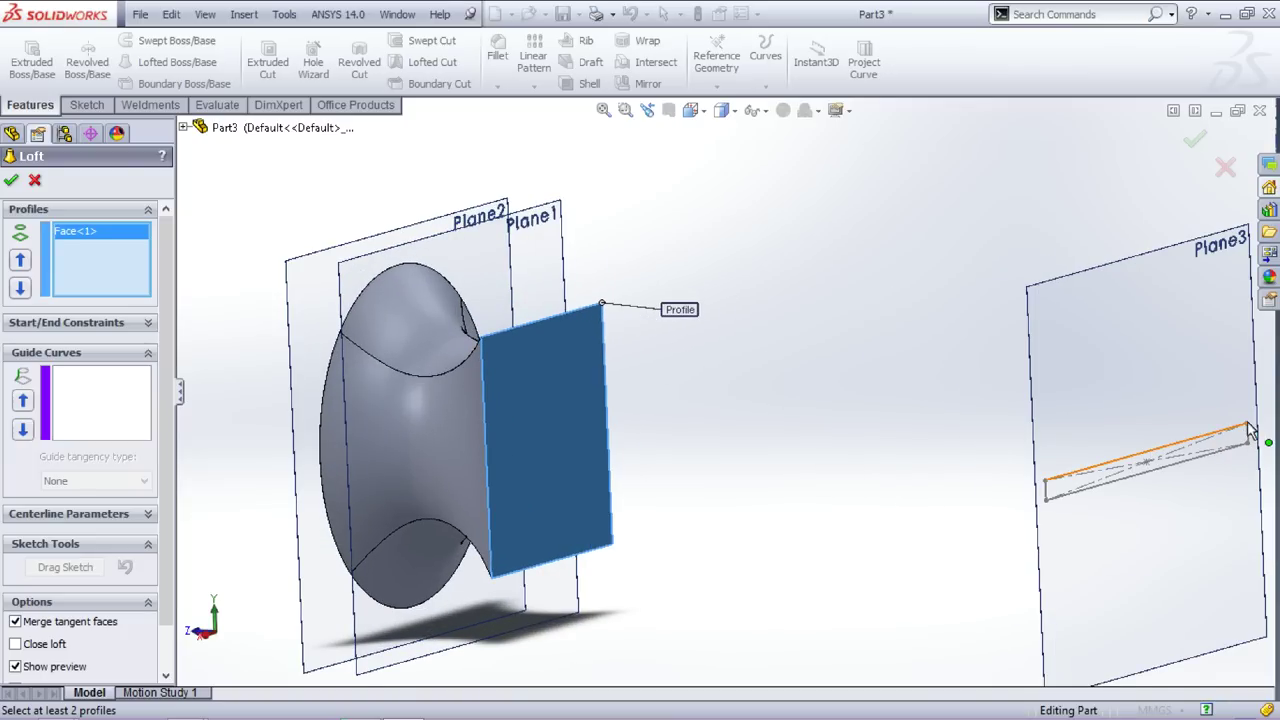
{"action": "left_click", "coordinate": [1247, 427]}
{"action": "scroll", "coordinate": [1247, 427], "scroll_direction": "up", "scroll_amount": 3}
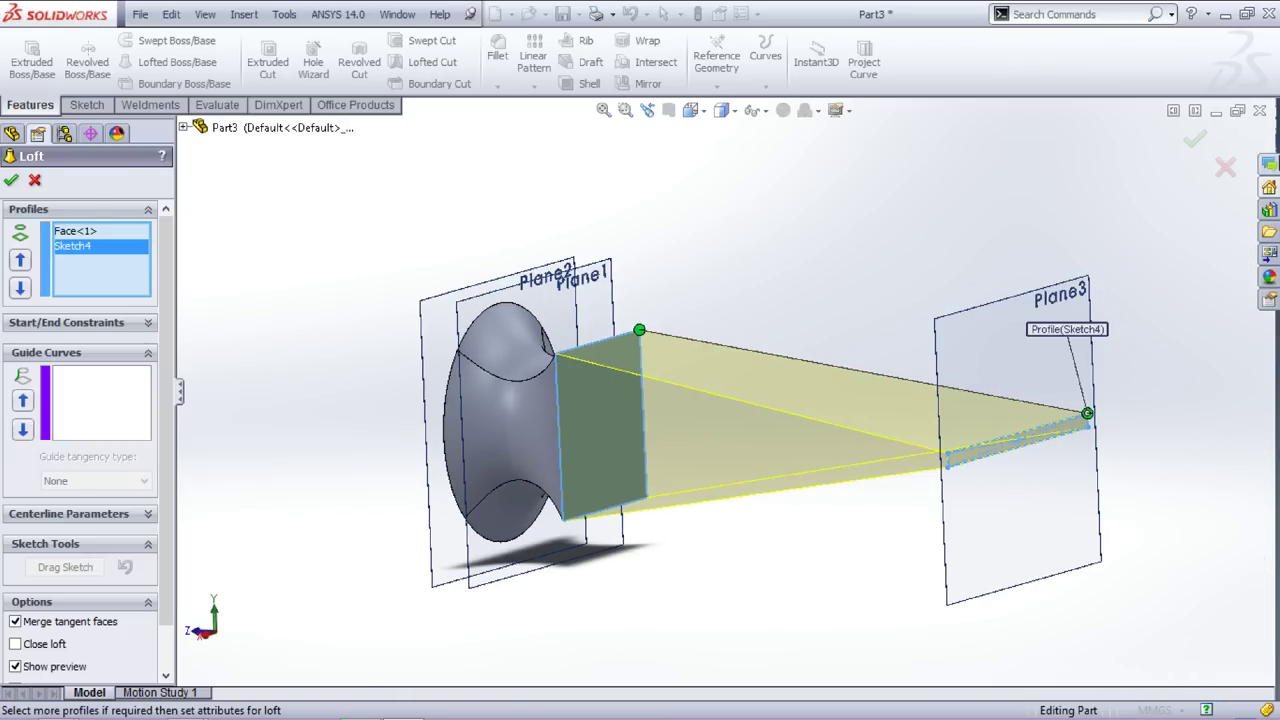
{"action": "left_click", "coordinate": [1193, 141]}
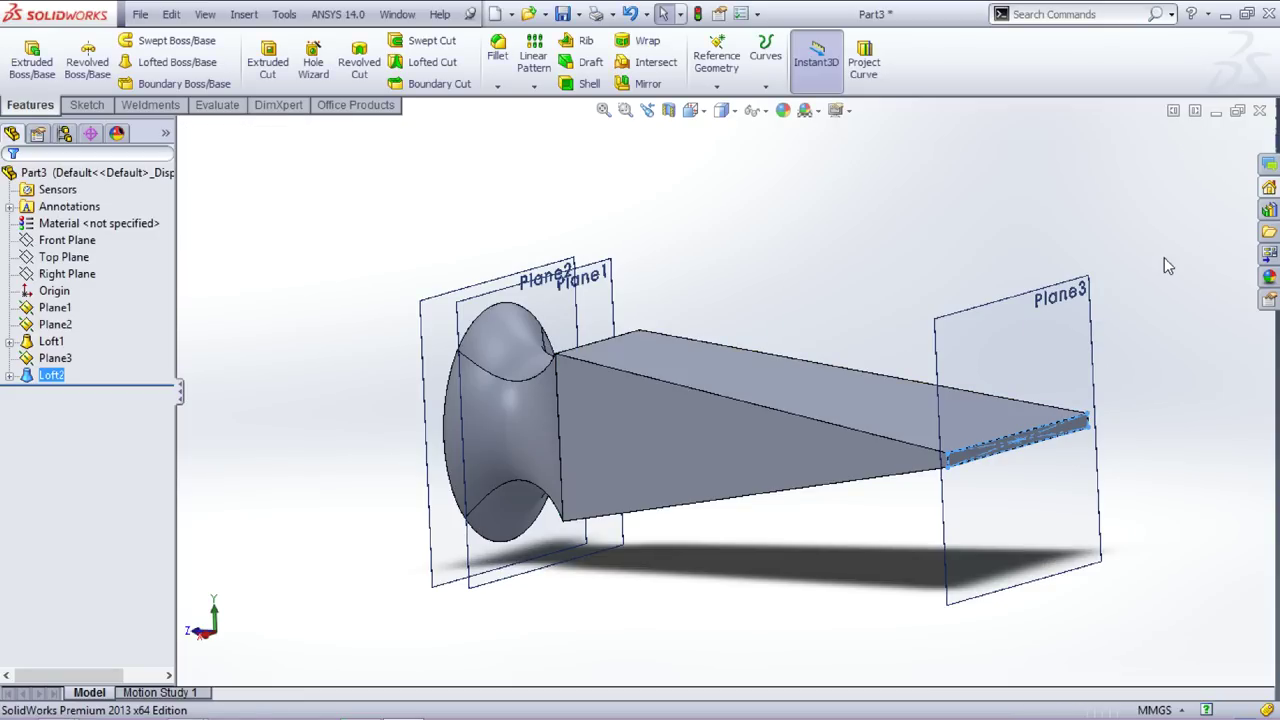
Step: Orbit to view Loft2, then bring up Insert > Features showing Flex
{"action": "middle_click_drag", "start_coordinate": [1163, 257], "coordinate": [1211, 277]}
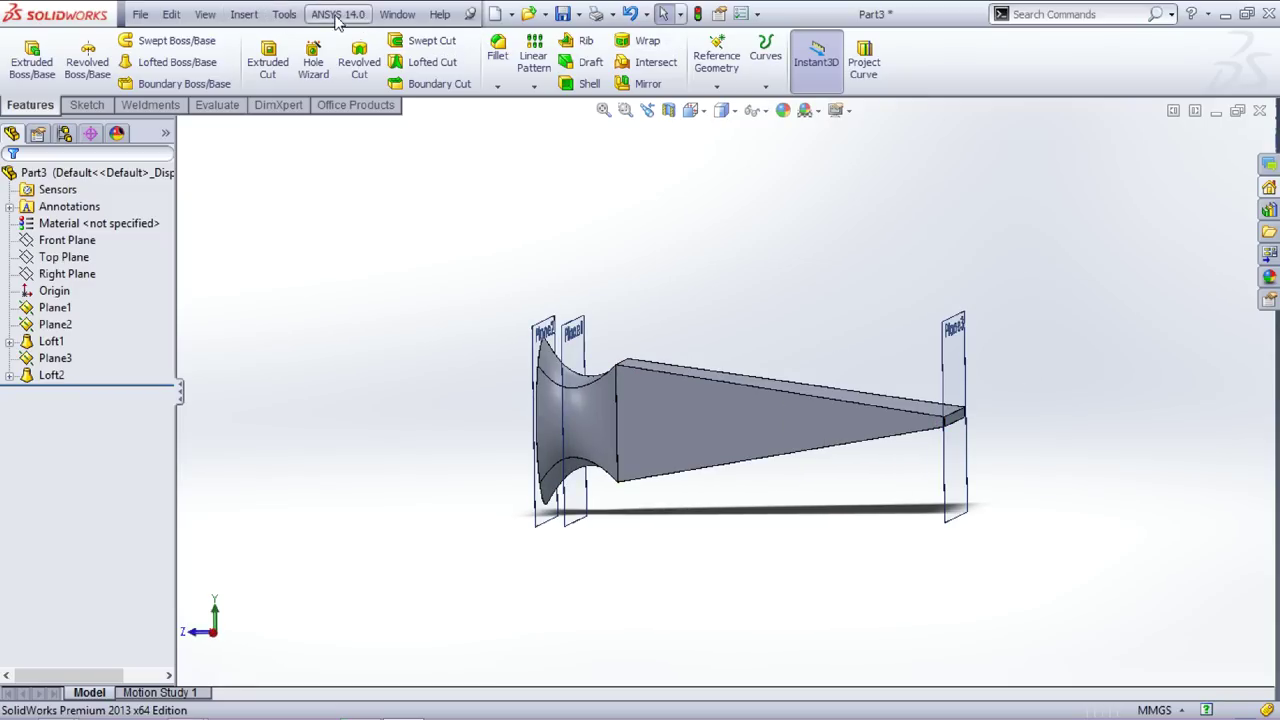
{"action": "left_click", "coordinate": [246, 14]}
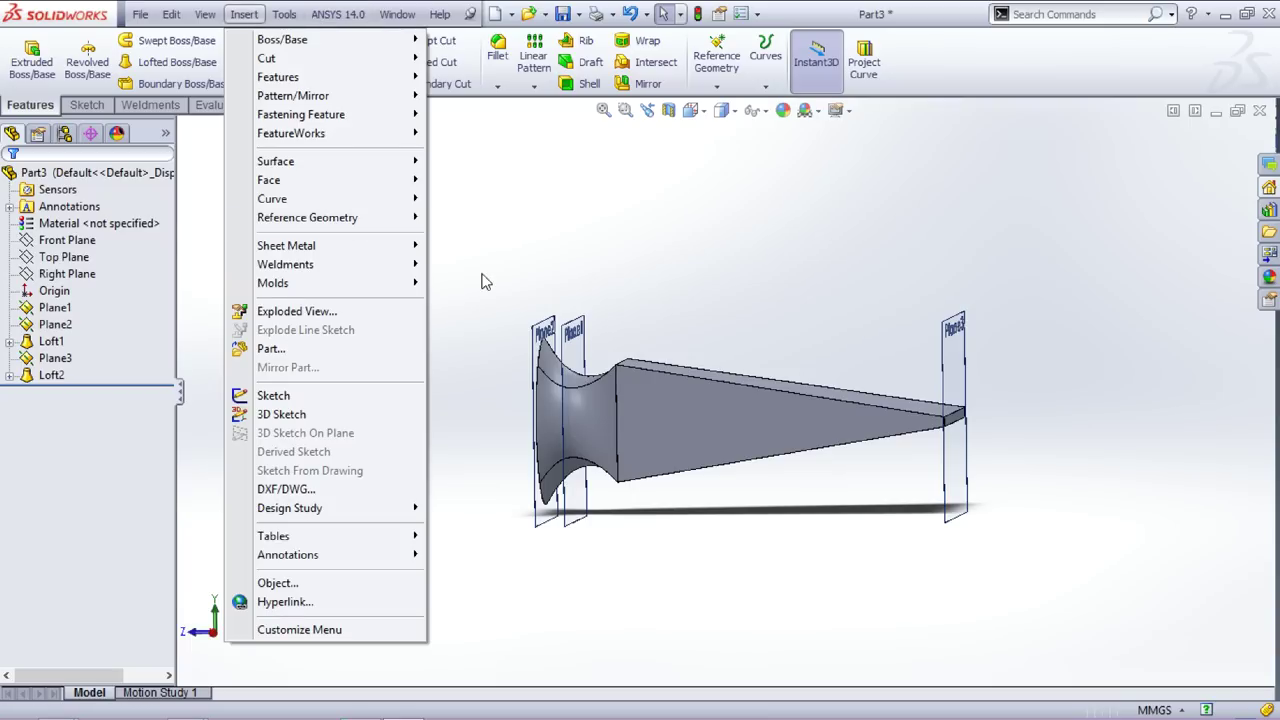
{"action": "left_click", "coordinate": [248, 10]}
{"action": "left_click", "coordinate": [243, 15]}
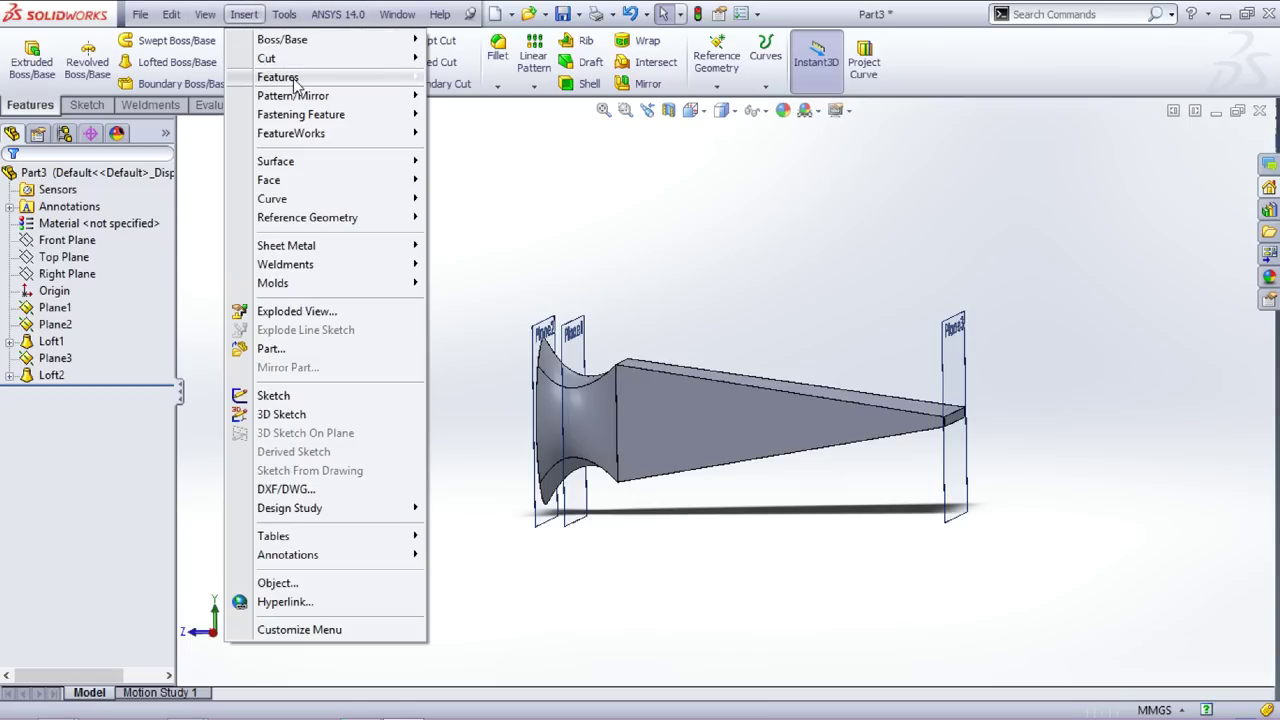
{"action": "mouse_move", "coordinate": [305, 79]}
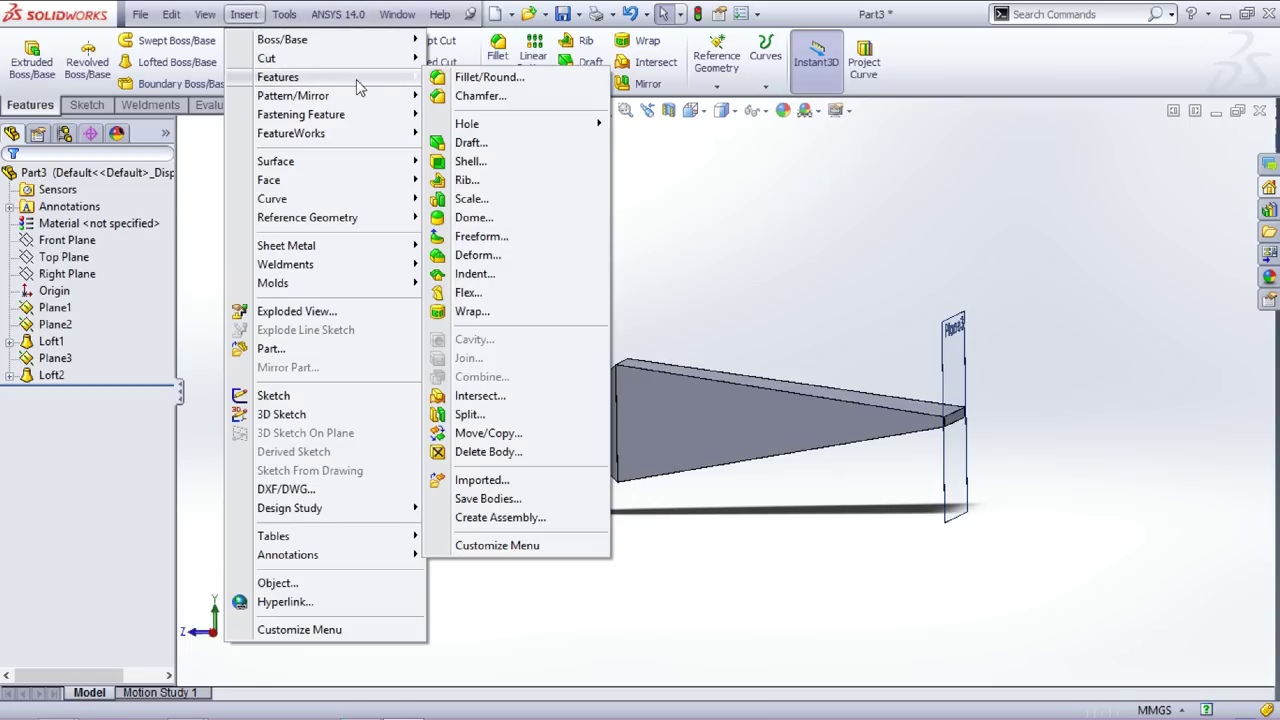
Step: Start a bending Flex feature with the tapered Loft2 body as input
{"action": "left_click", "coordinate": [492, 292]}
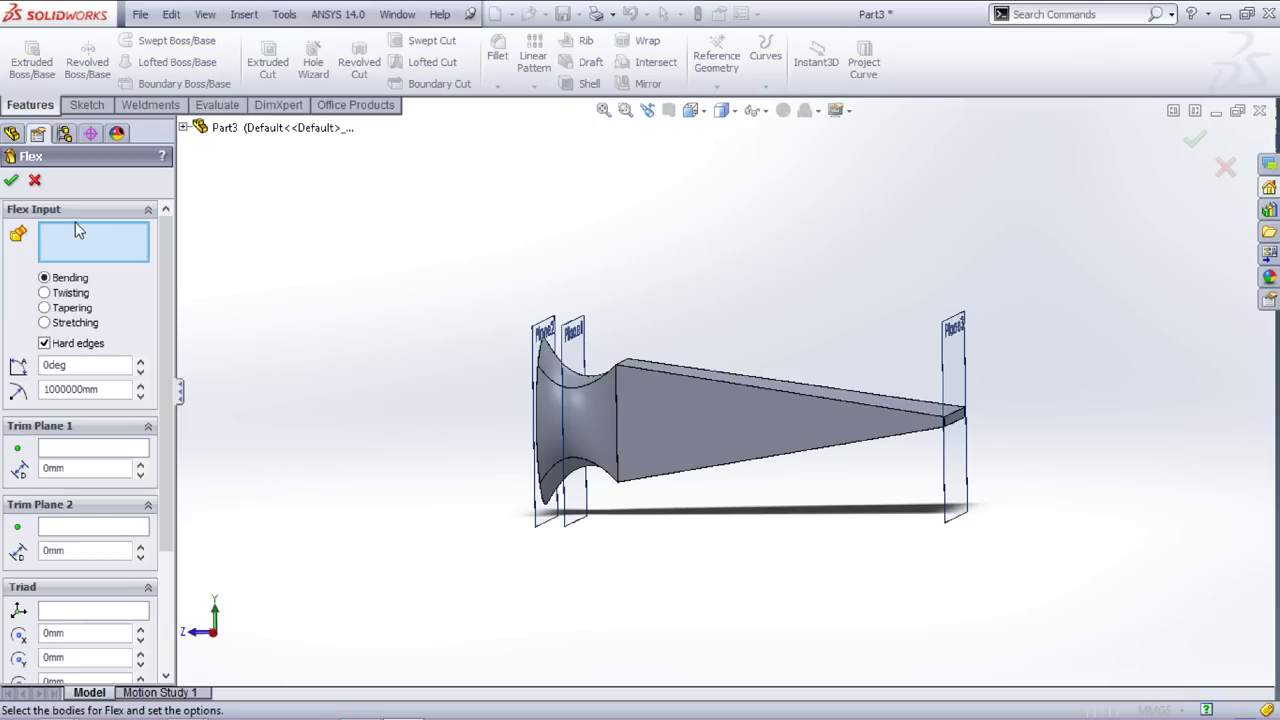
{"action": "left_click", "coordinate": [760, 420]}
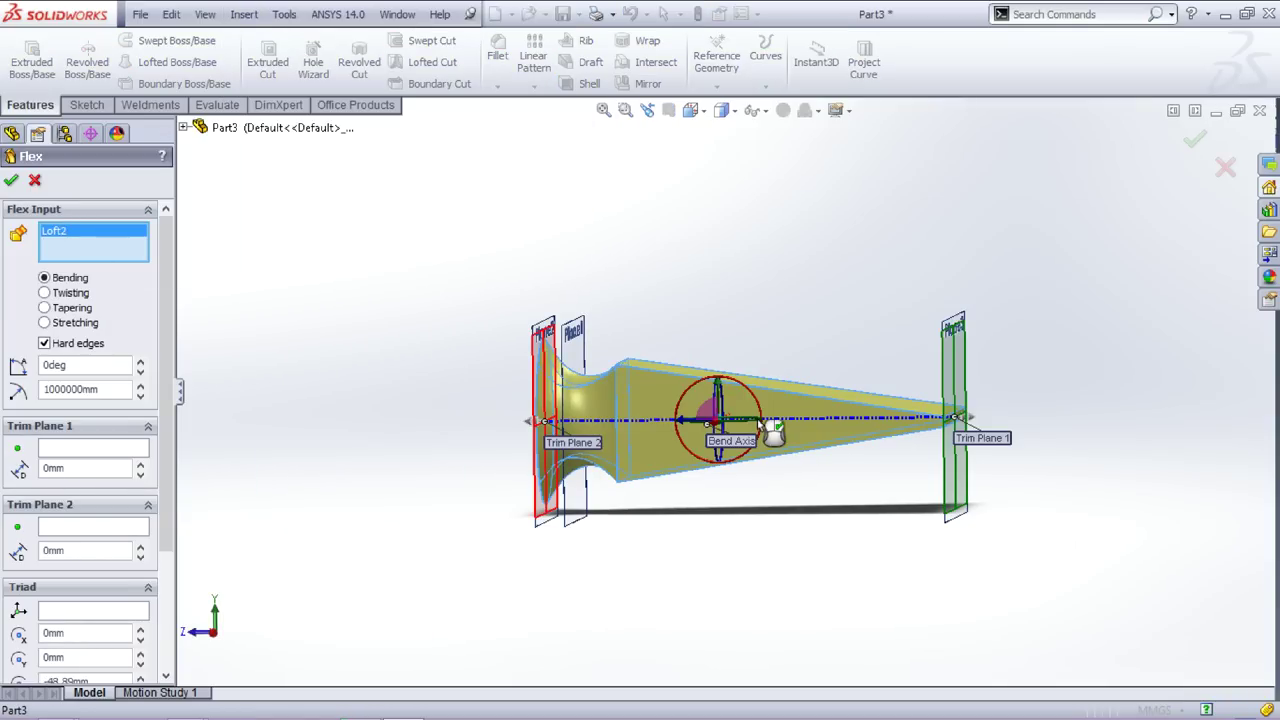
{"action": "middle_click_drag", "start_coordinate": [337, 474], "coordinate": [389, 490]}
{"action": "scroll", "coordinate": [598, 428], "scroll_direction": "down", "scroll_amount": 3}
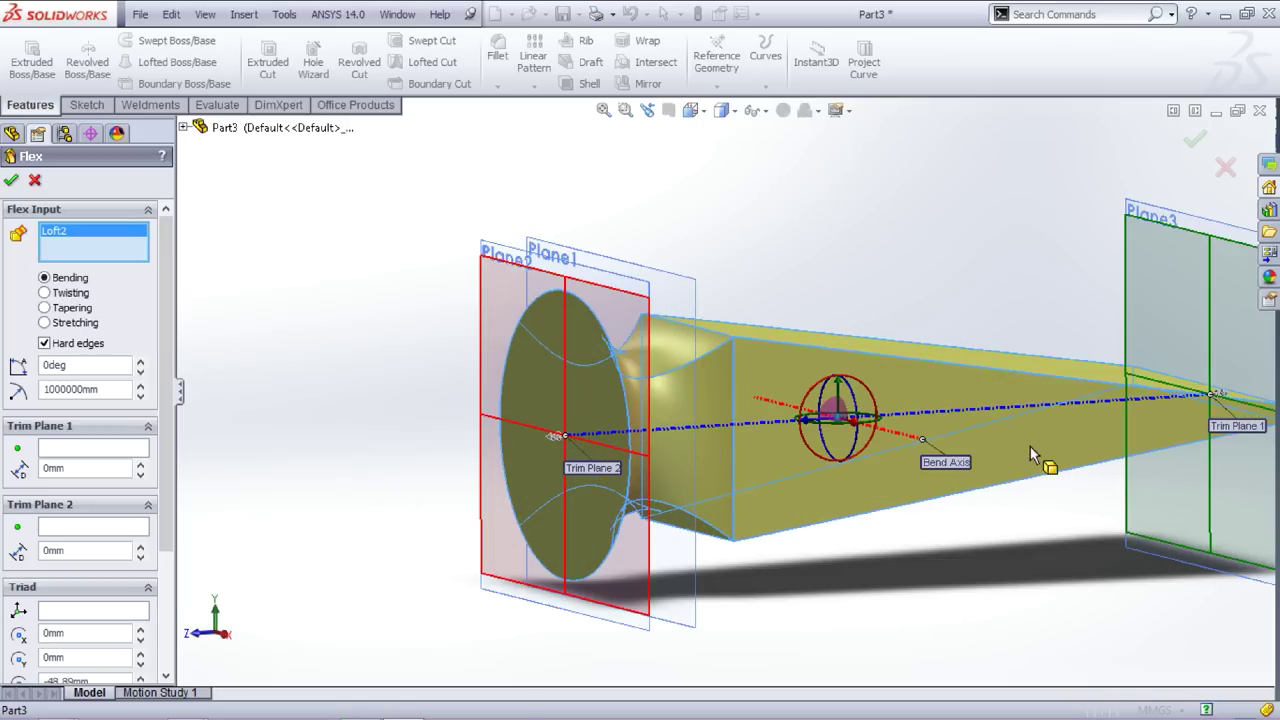
{"action": "scroll", "coordinate": [1213, 415], "scroll_direction": "up", "scroll_amount": 3}
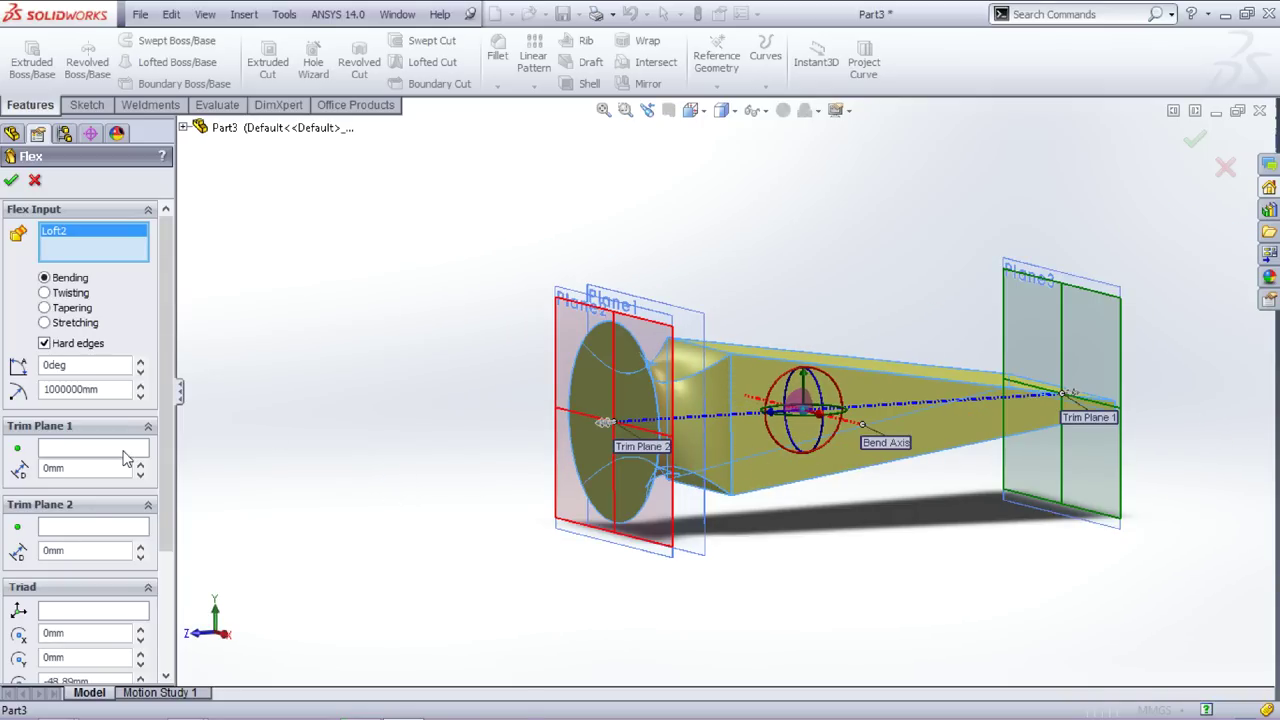
Step: Place Trim Plane 2 at the vertex where the taper begins
{"action": "left_click", "coordinate": [97, 528]}
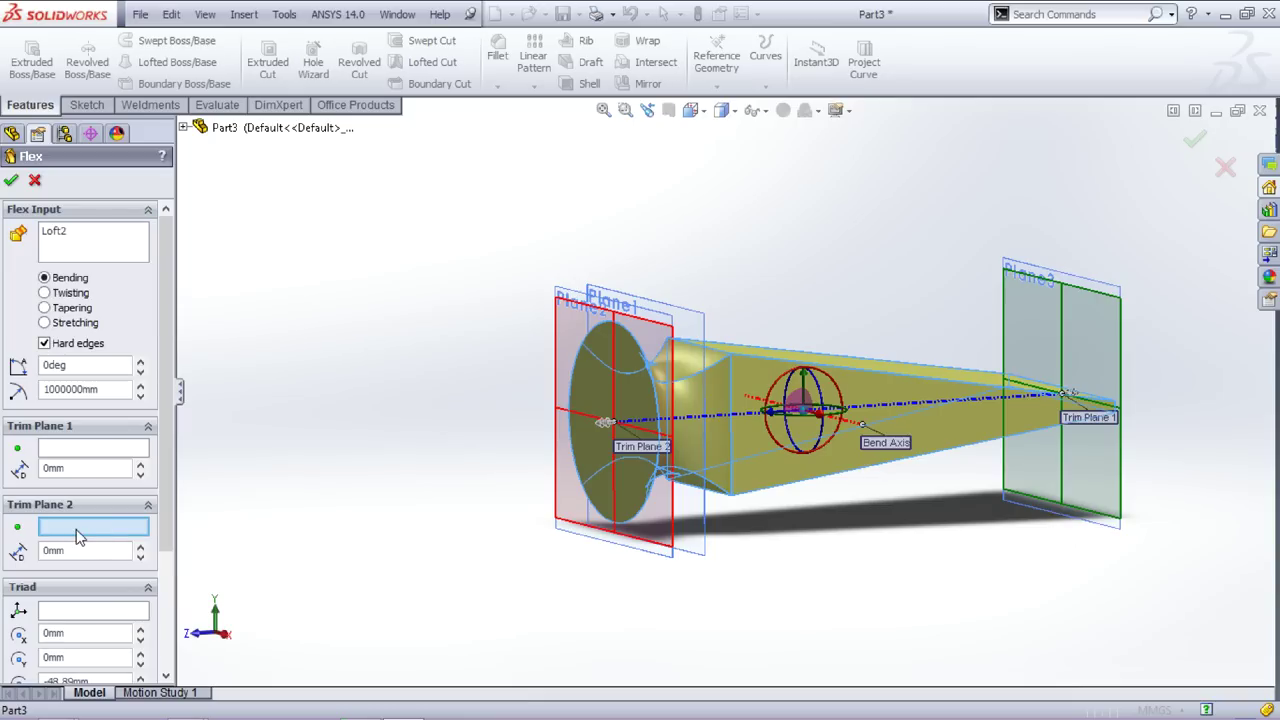
{"action": "left_click", "coordinate": [731, 355]}
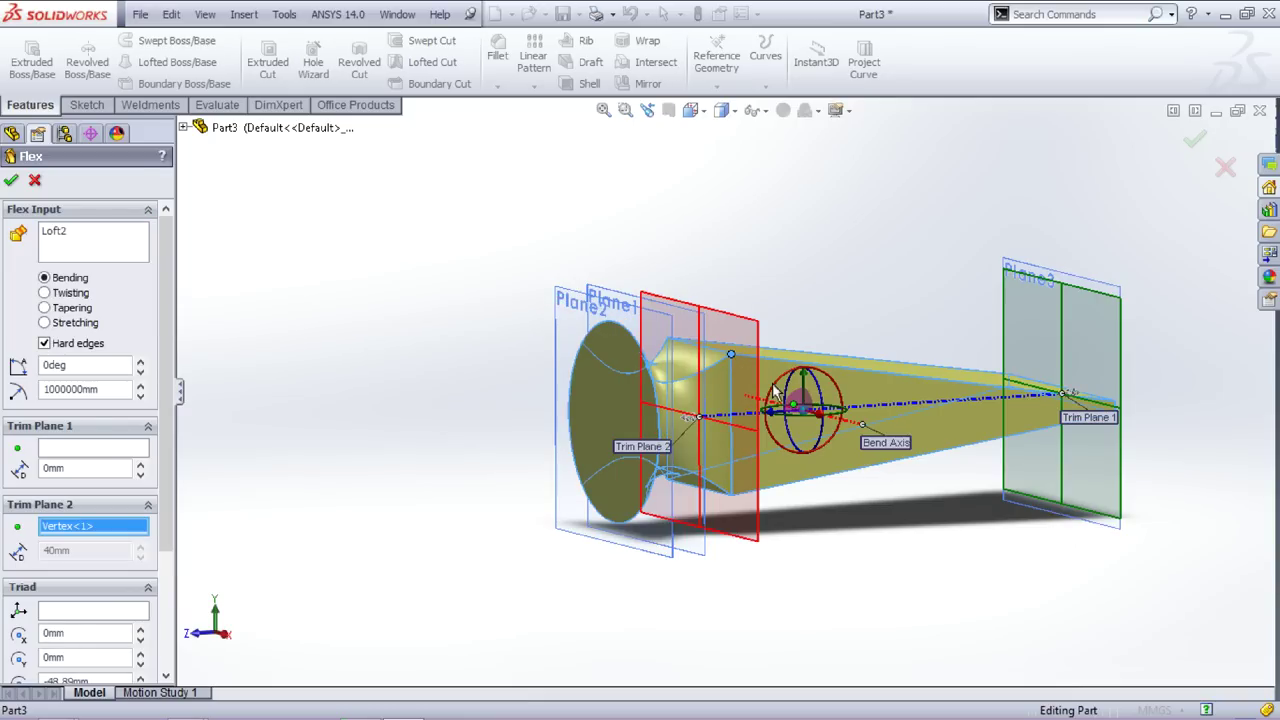
{"action": "middle_click_drag", "start_coordinate": [815, 580], "coordinate": [769, 570]}
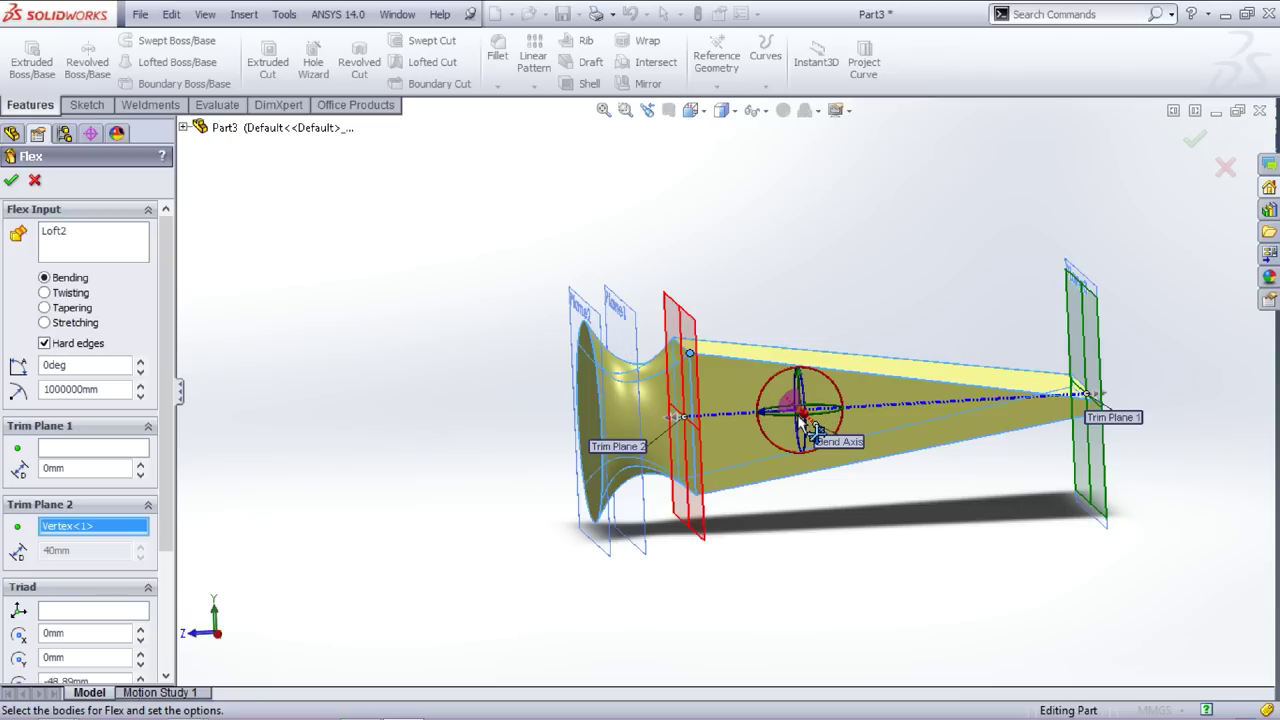
{"action": "scroll", "coordinate": [805, 420], "scroll_direction": "down", "scroll_amount": 2}
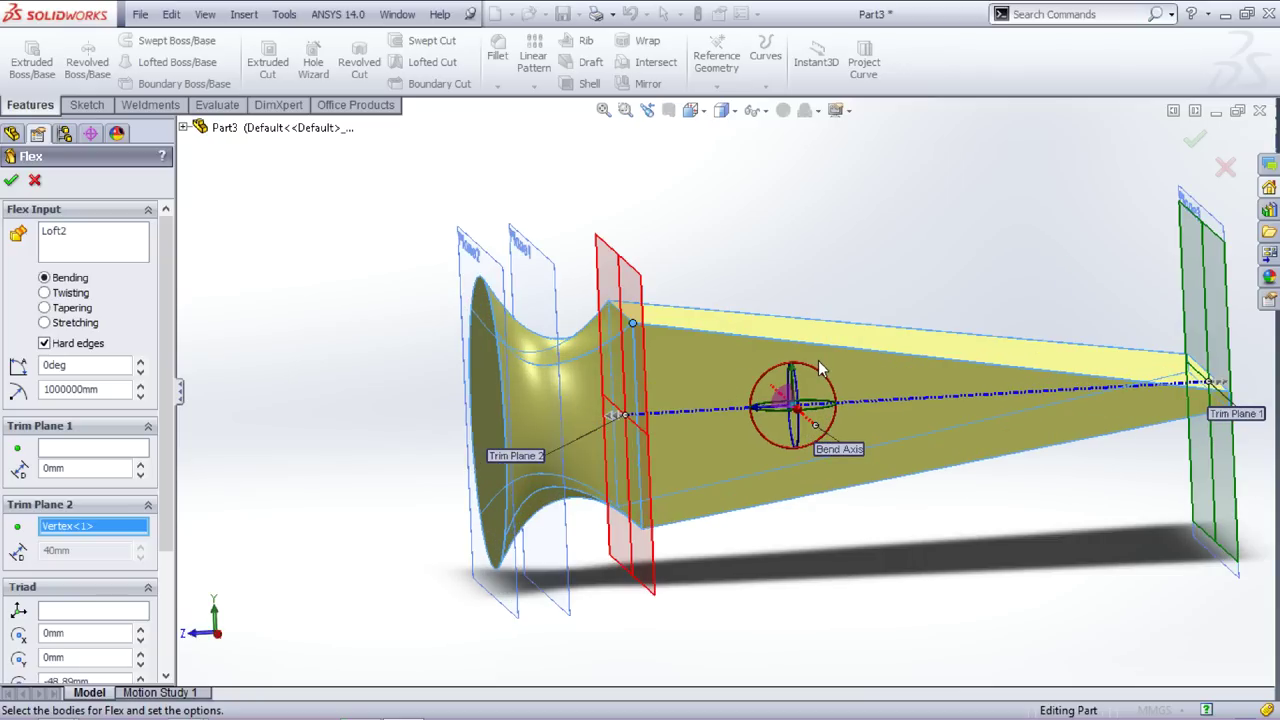
{"action": "scroll", "coordinate": [936, 312], "scroll_direction": "up", "scroll_amount": 1}
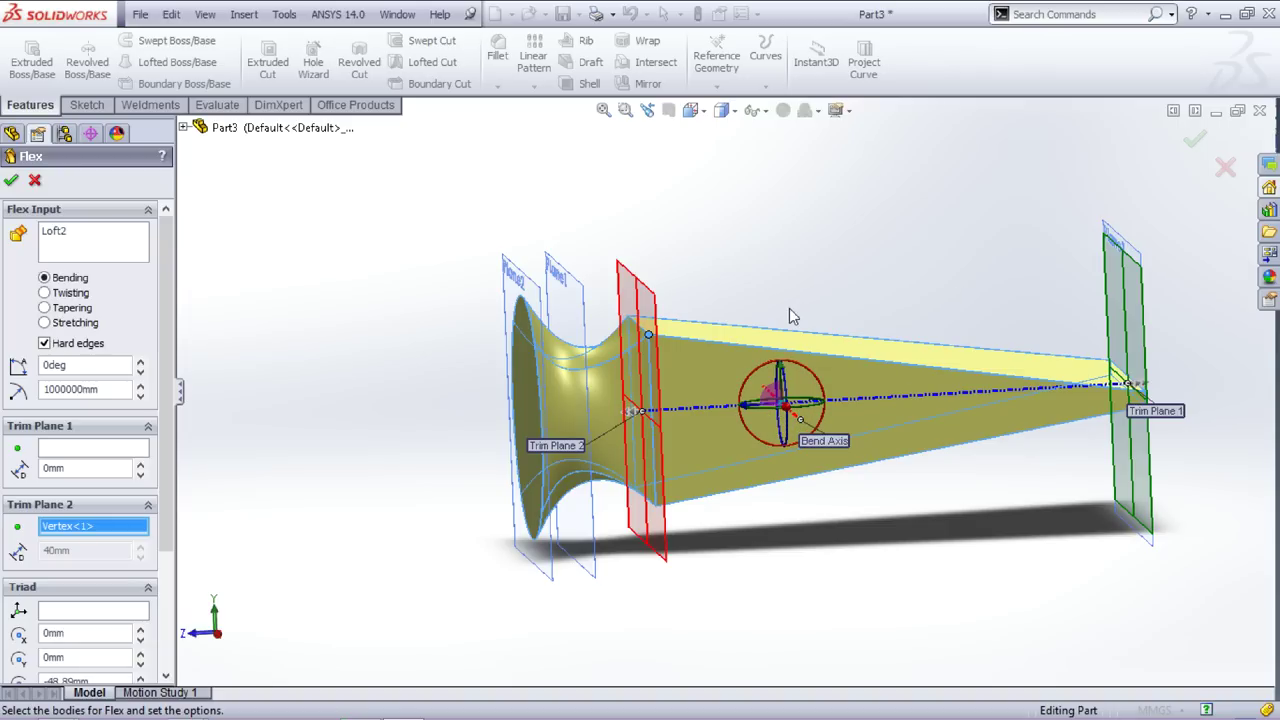
Step: Move the flex triad onto Plane 2 and bend Loft2 by 45° into Flex1
{"action": "right_click", "coordinate": [787, 410]}
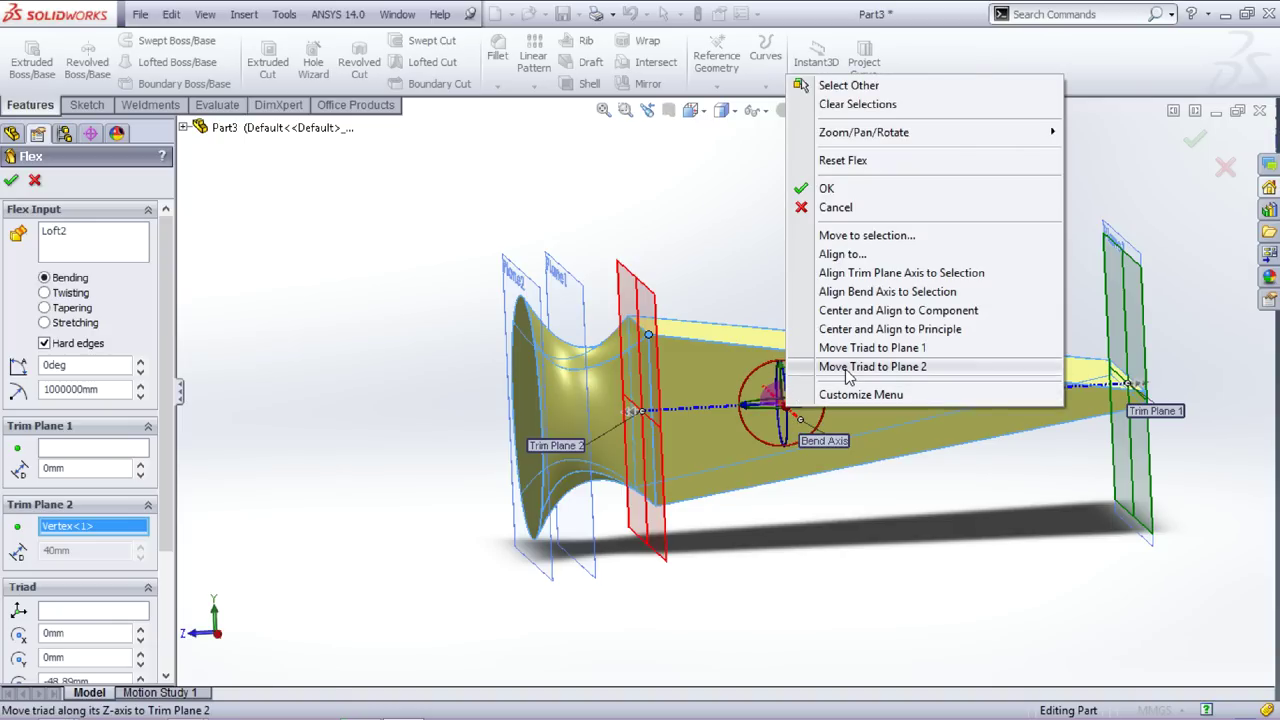
{"action": "left_click", "coordinate": [848, 367]}
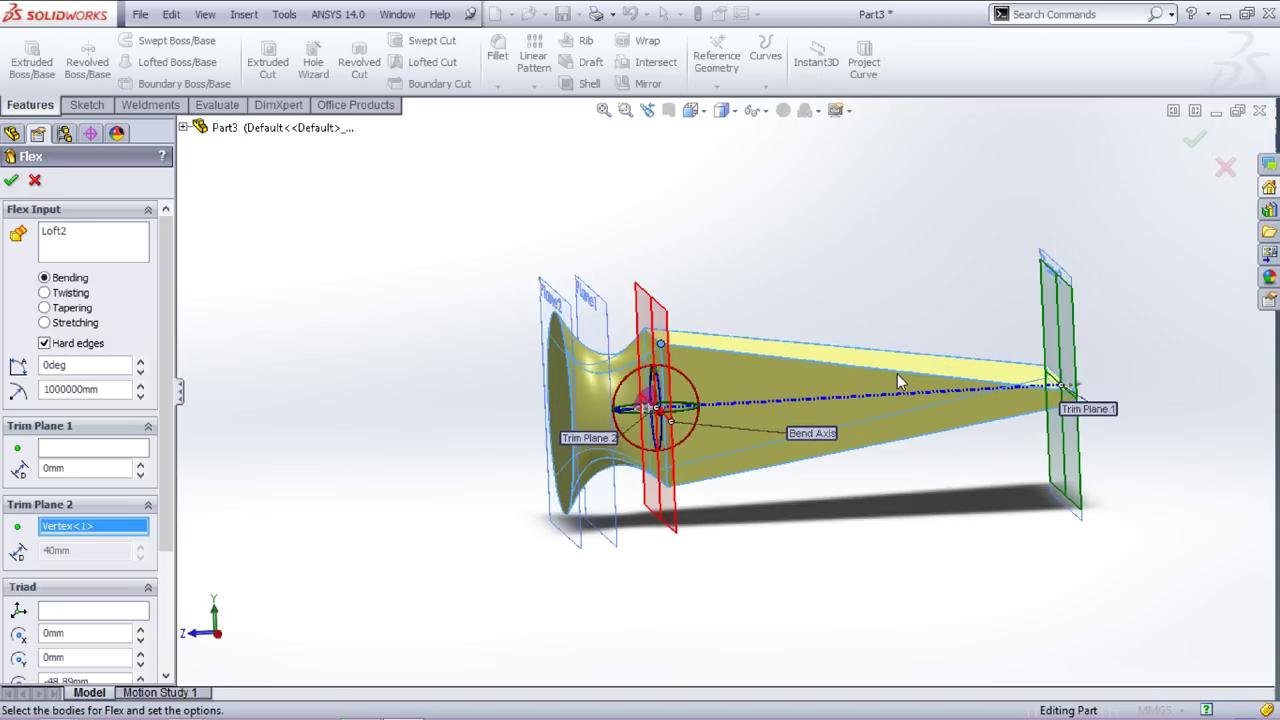
{"action": "scroll", "coordinate": [715, 383], "scroll_direction": "up", "scroll_amount": 3}
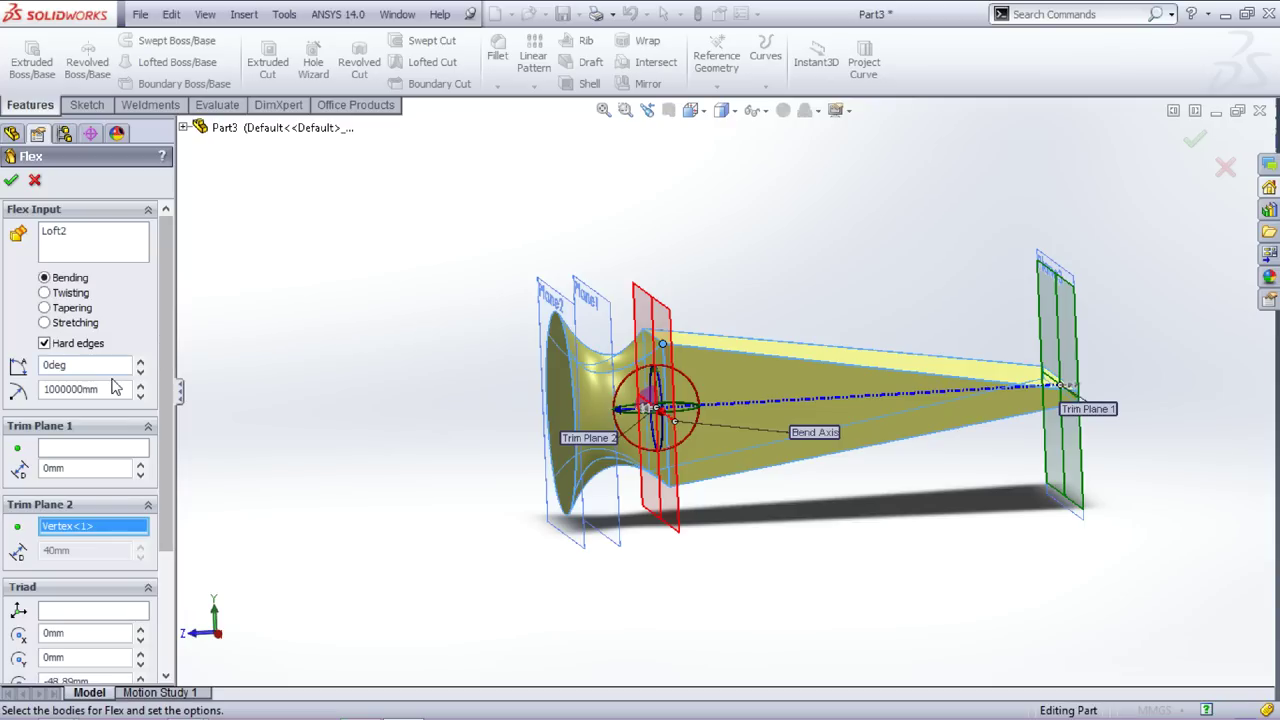
{"action": "left_click_drag", "start_coordinate": [139, 366], "coordinate": [139, 366]}
{"action": "middle_click_drag", "start_coordinate": [563, 468], "coordinate": [468, 459]}
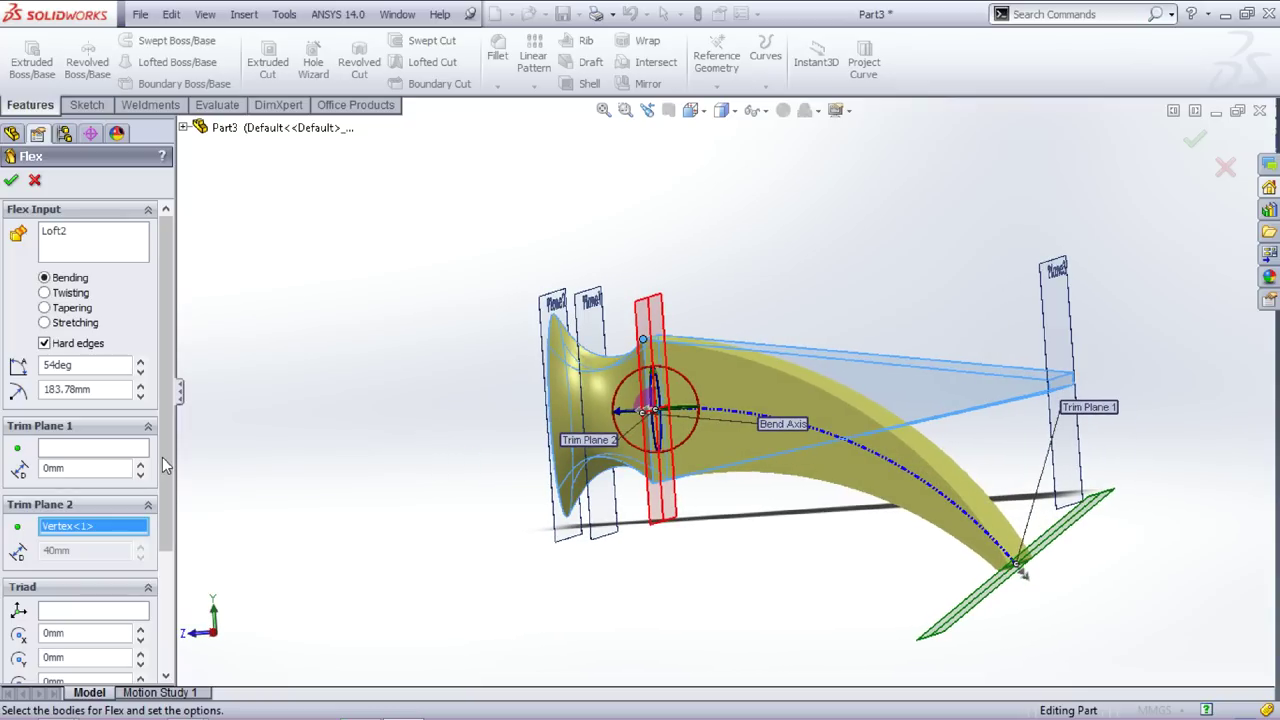
{"action": "left_click_drag", "start_coordinate": [116, 366], "coordinate": [3, 364]}
{"action": "key", "text": "Return"}
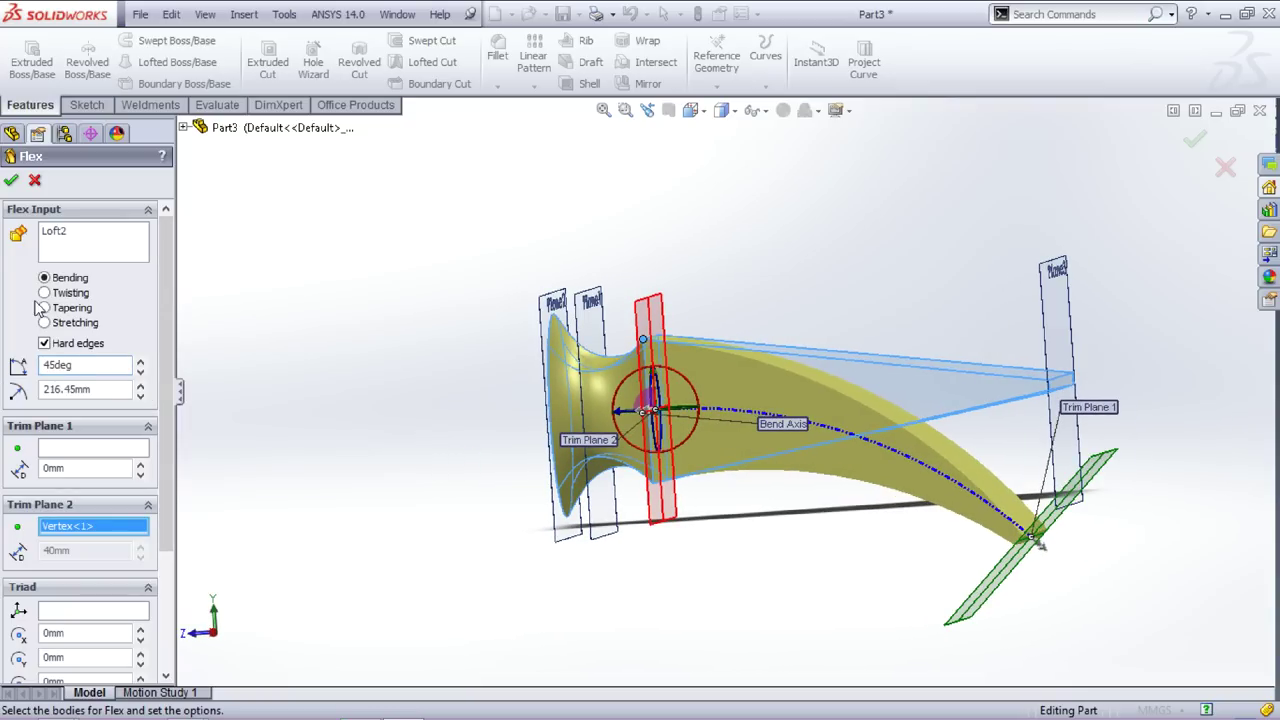
{"action": "left_click", "coordinate": [11, 180]}
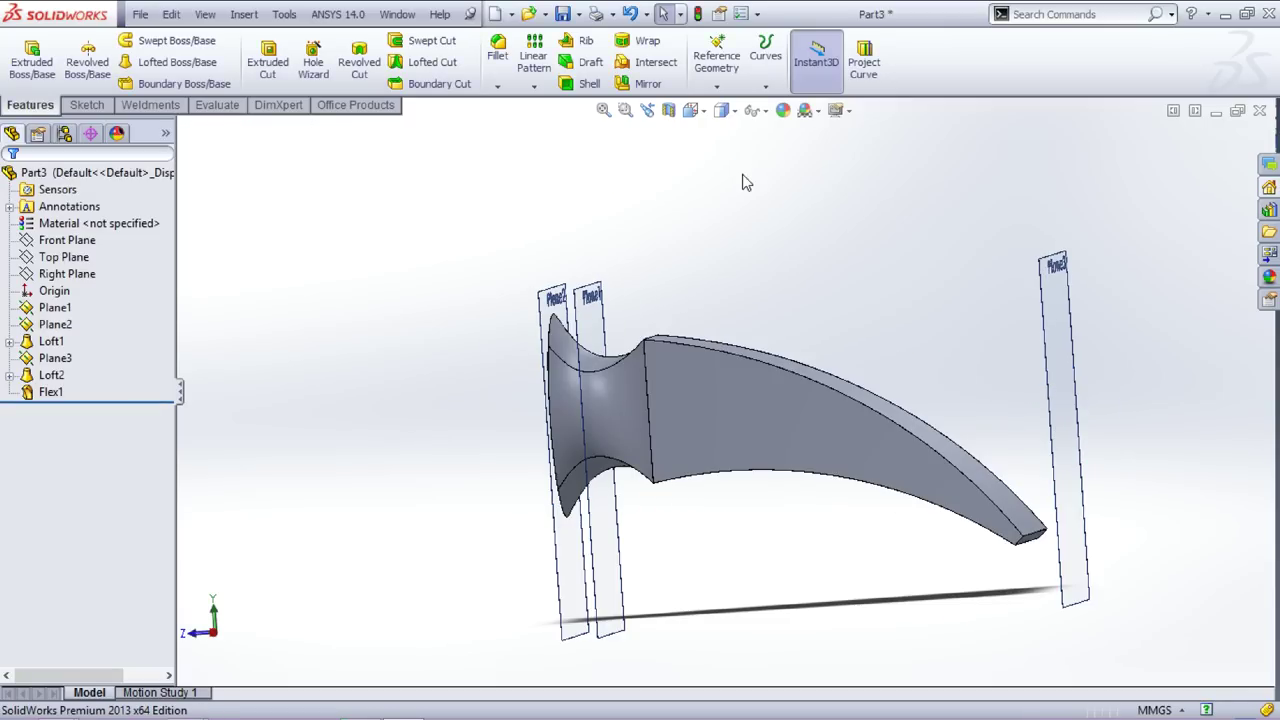
{"action": "middle_click_drag", "start_coordinate": [743, 182], "coordinate": [846, 251]}
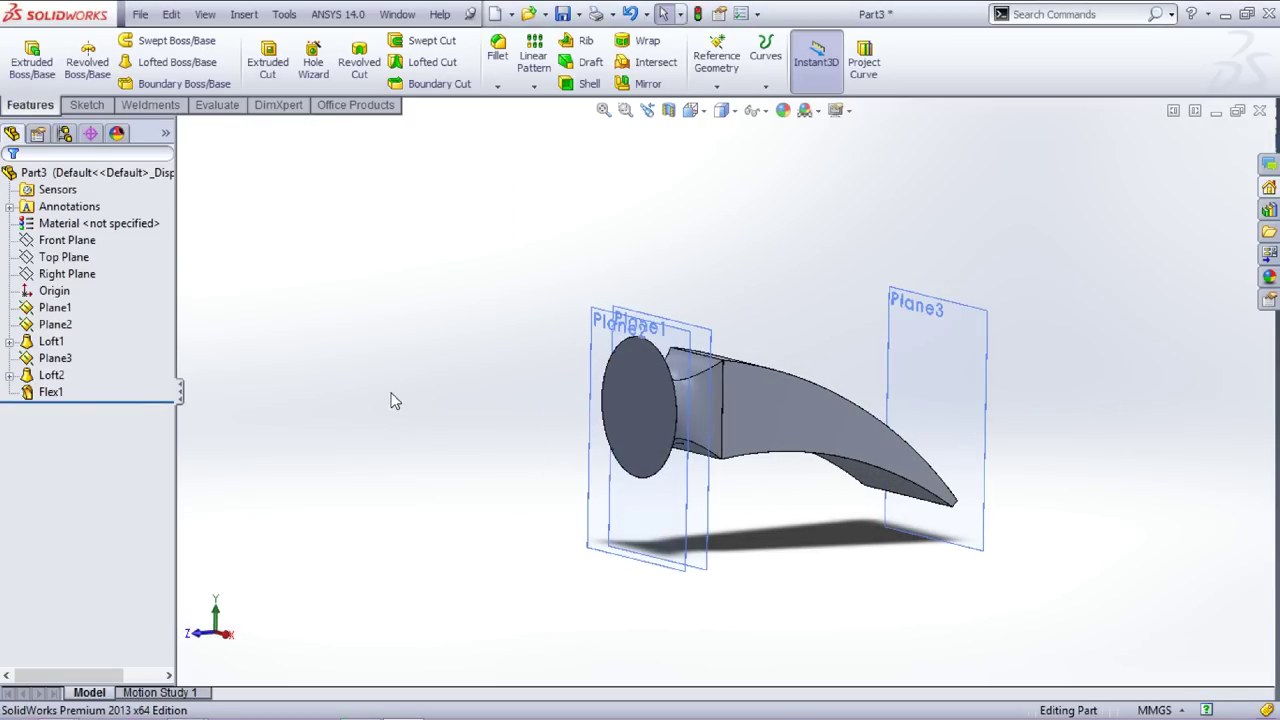
{"action": "middle_click_drag", "start_coordinate": [497, 466], "coordinate": [470, 460]}
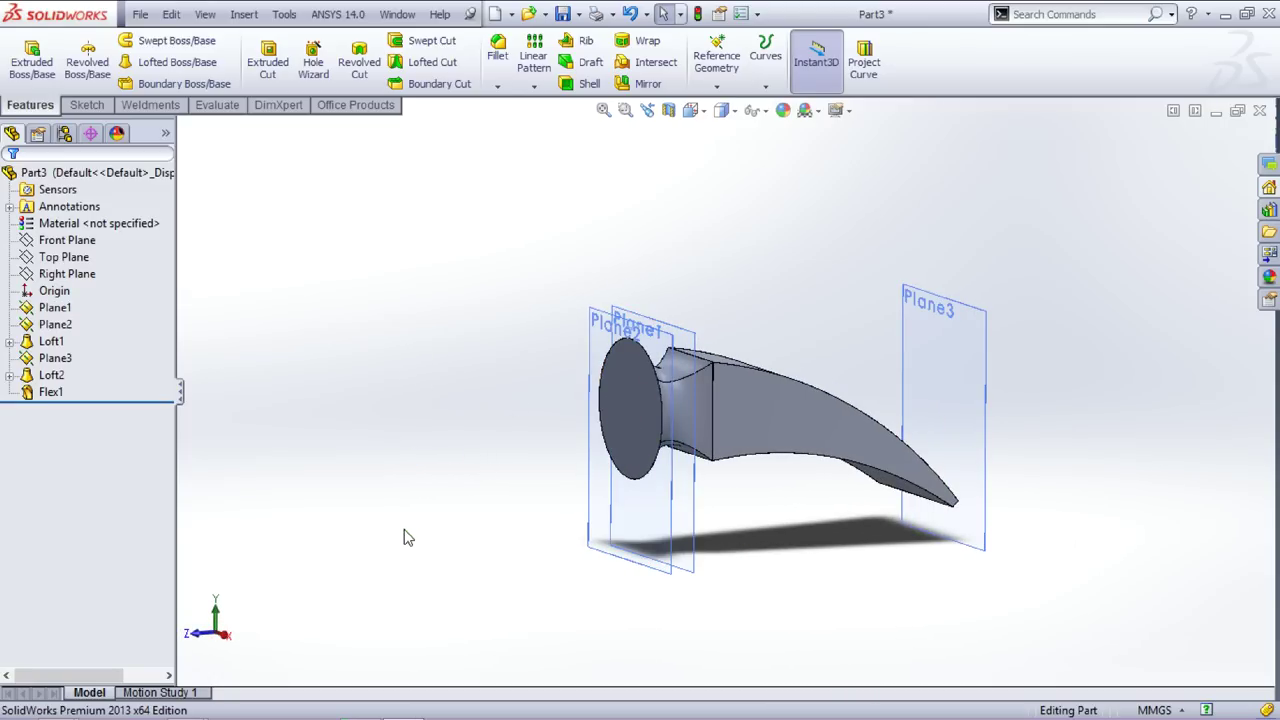
{"action": "left_click", "coordinate": [641, 419]}
{"action": "middle_click_drag", "start_coordinate": [353, 464], "coordinate": [326, 461]}
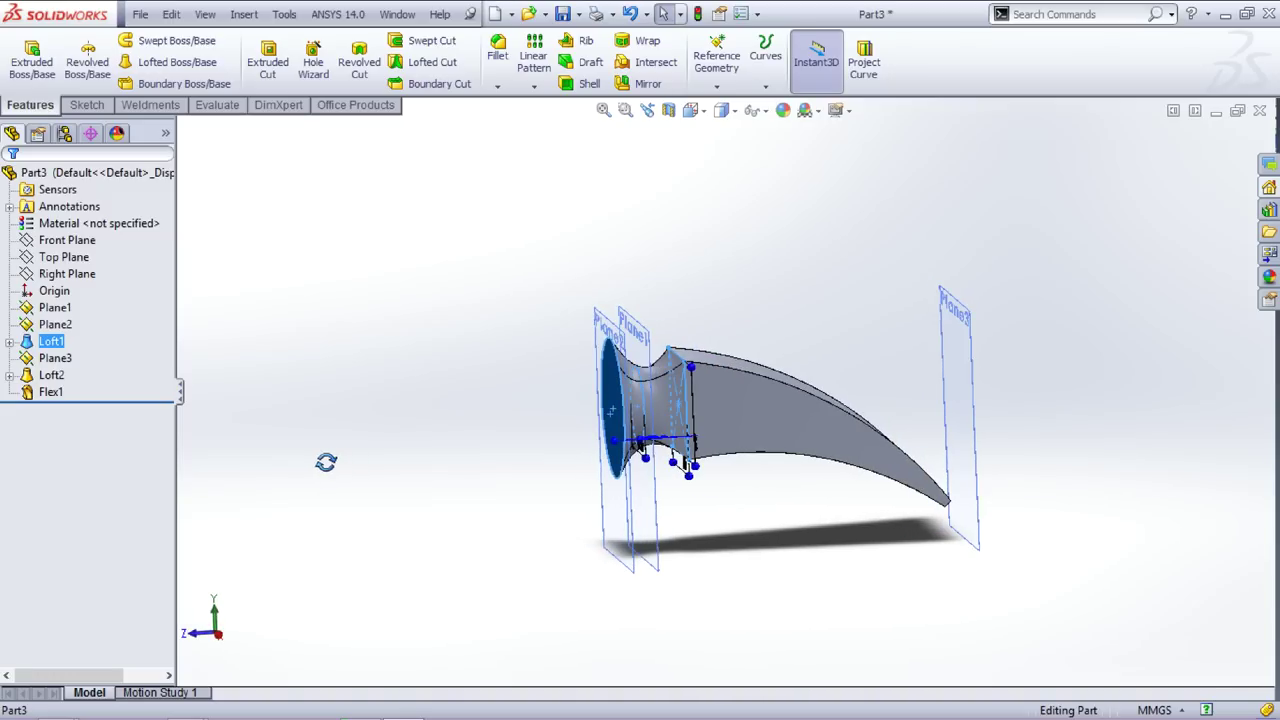
Step: Start a sketch on the loft's round end face and draw a circle centred on the origin
{"action": "left_click", "coordinate": [87, 104]}
{"action": "left_click", "coordinate": [24, 55]}
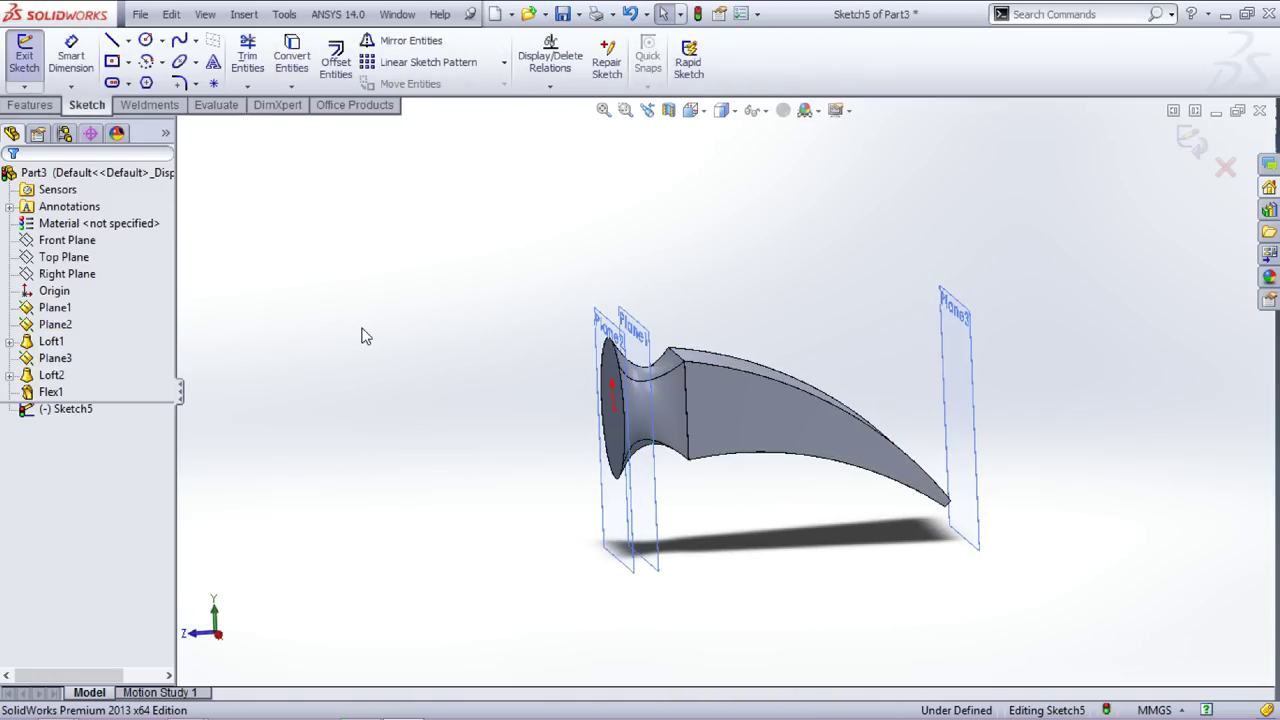
{"action": "scroll", "coordinate": [768, 296], "scroll_direction": "up", "scroll_amount": 1}
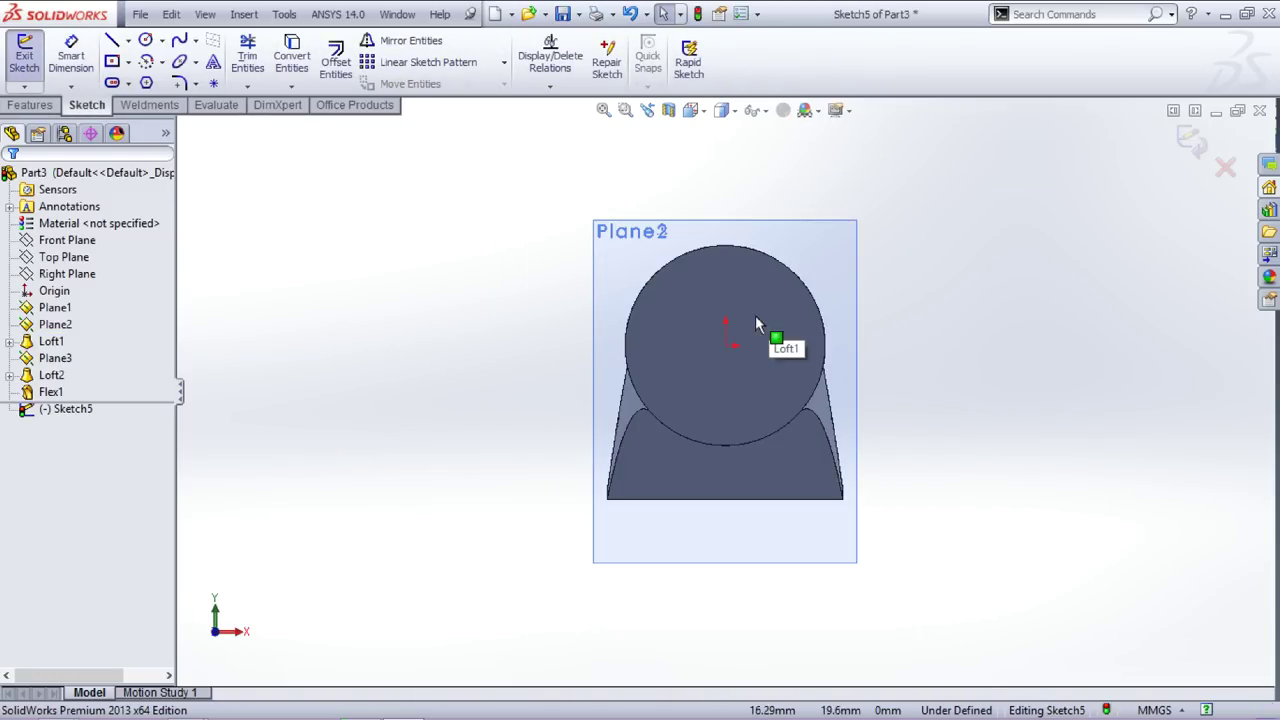
{"action": "scroll", "coordinate": [751, 294], "scroll_direction": "down", "scroll_amount": 3}
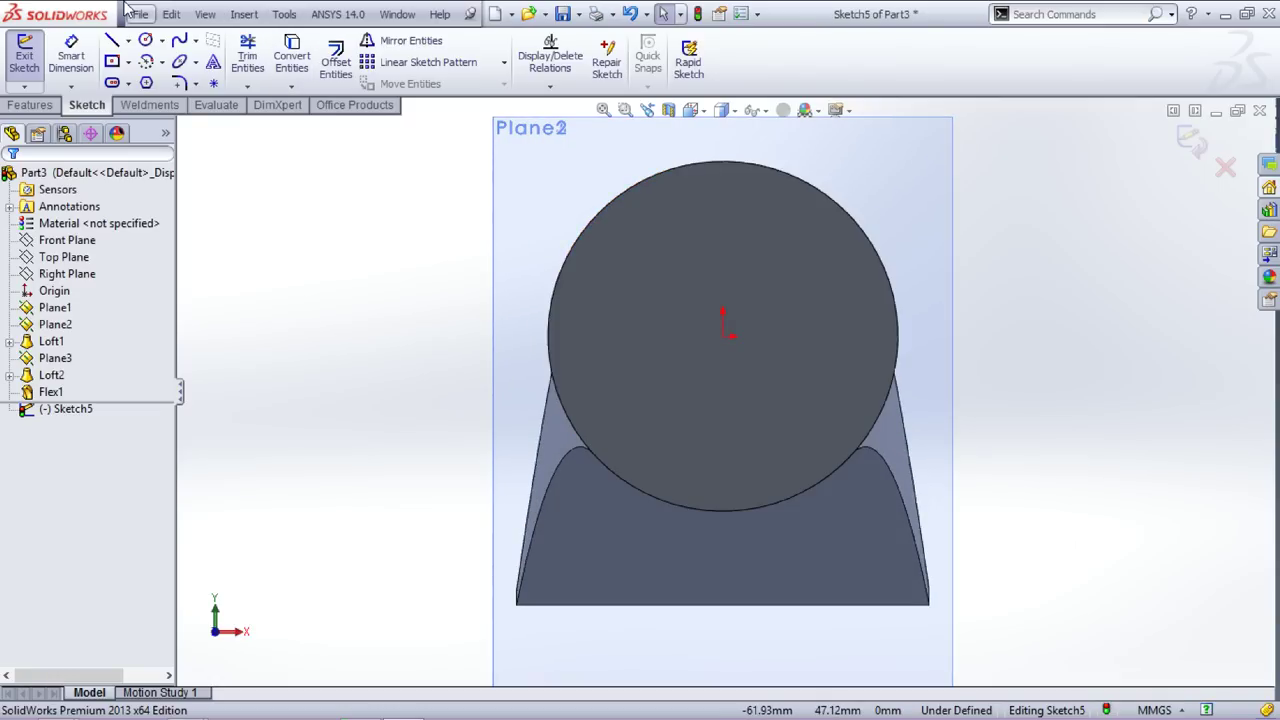
{"action": "left_click", "coordinate": [145, 40]}
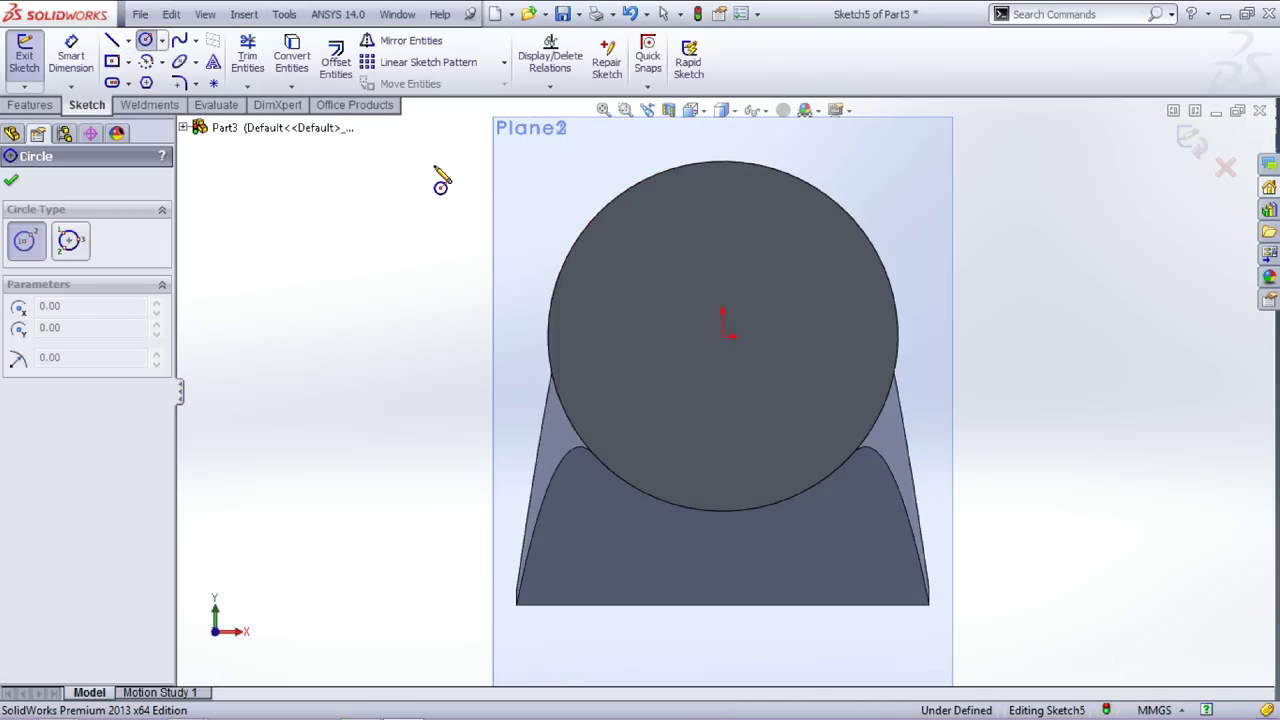
{"action": "left_click", "coordinate": [725, 337]}
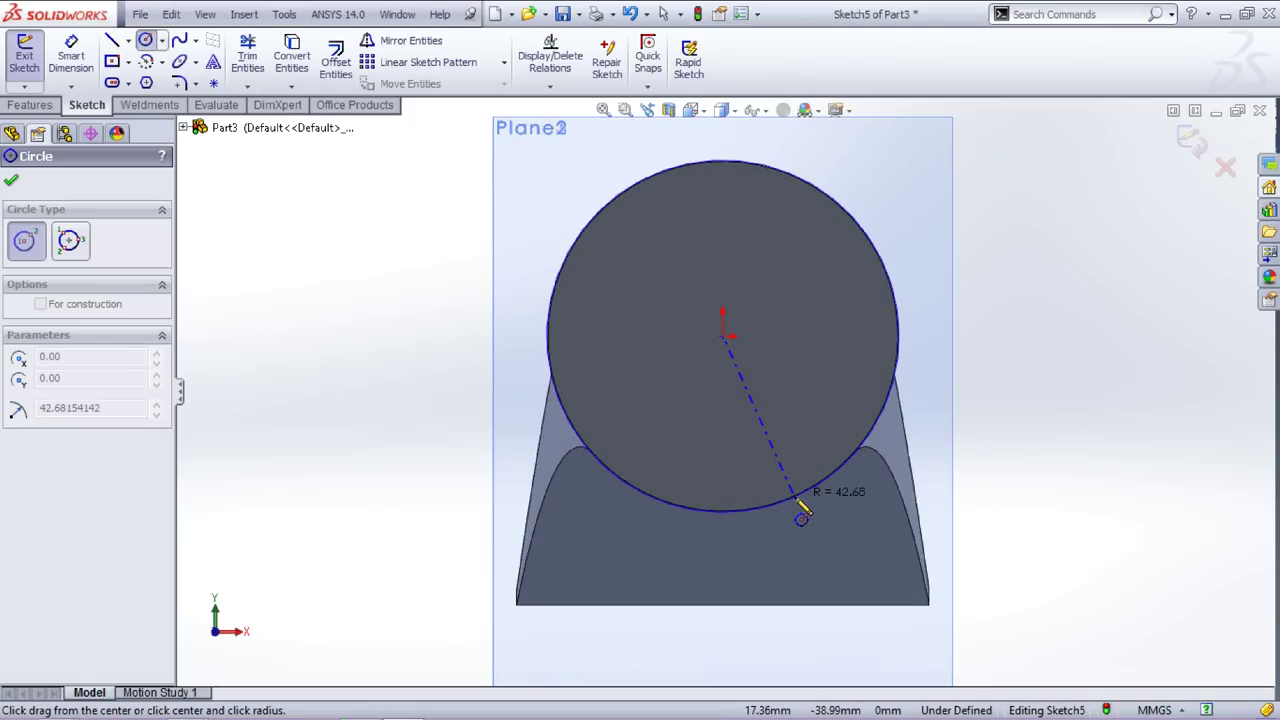
{"action": "left_click", "coordinate": [789, 489]}
{"action": "key", "text": "Escape"}
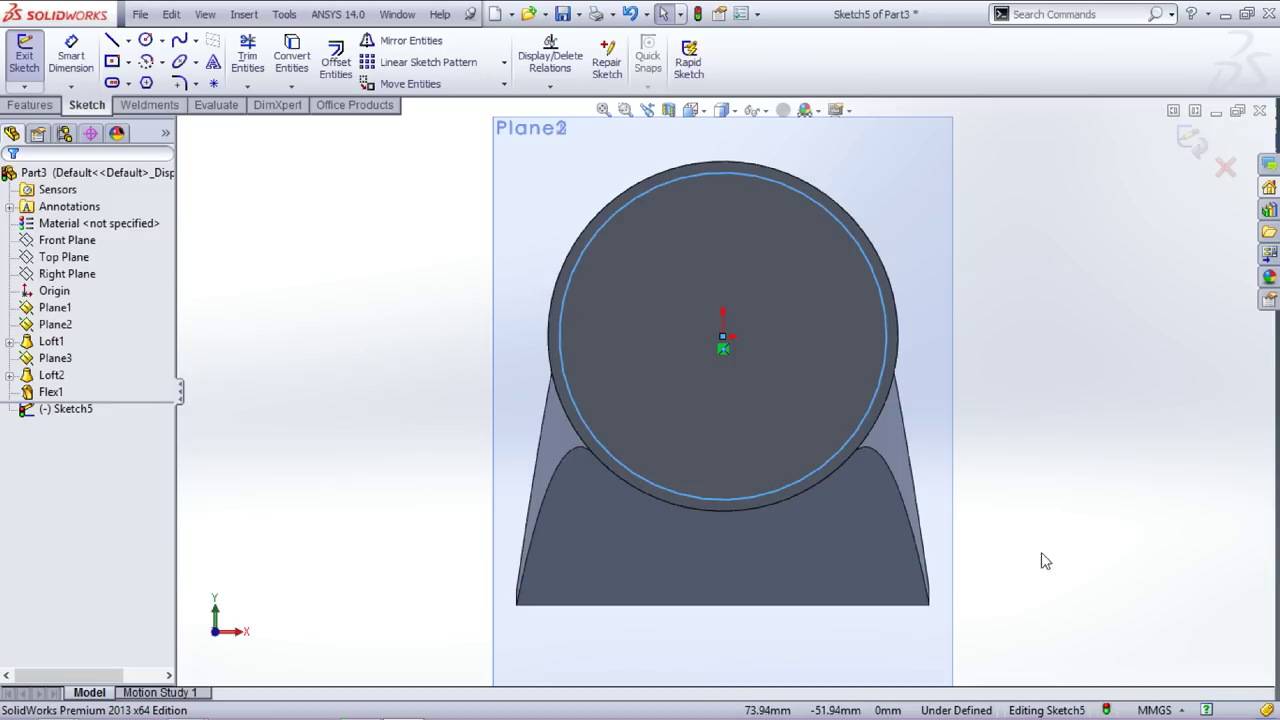
Step: Make the circle tangent to the end face's round edge so Sketch5 is fully defined
{"action": "left_click", "coordinate": [846, 440]}
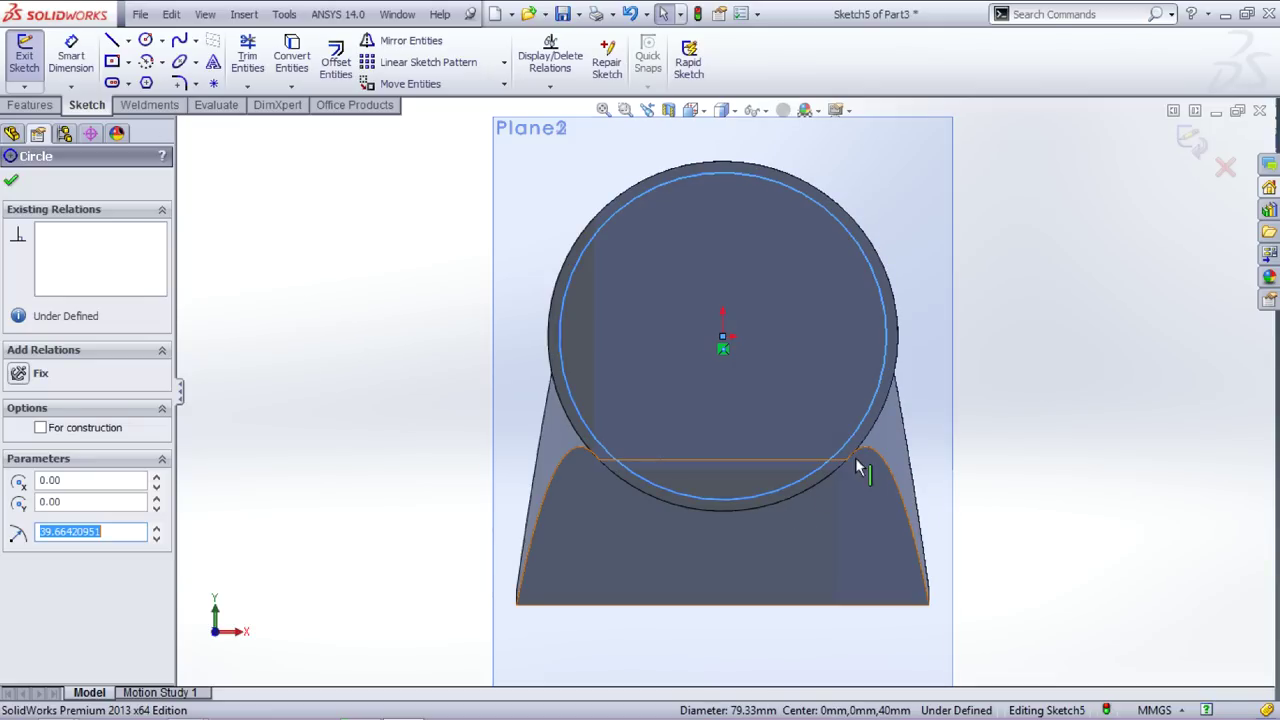
{"action": "left_click", "coordinate": [900, 335], "text": "ctrl"}
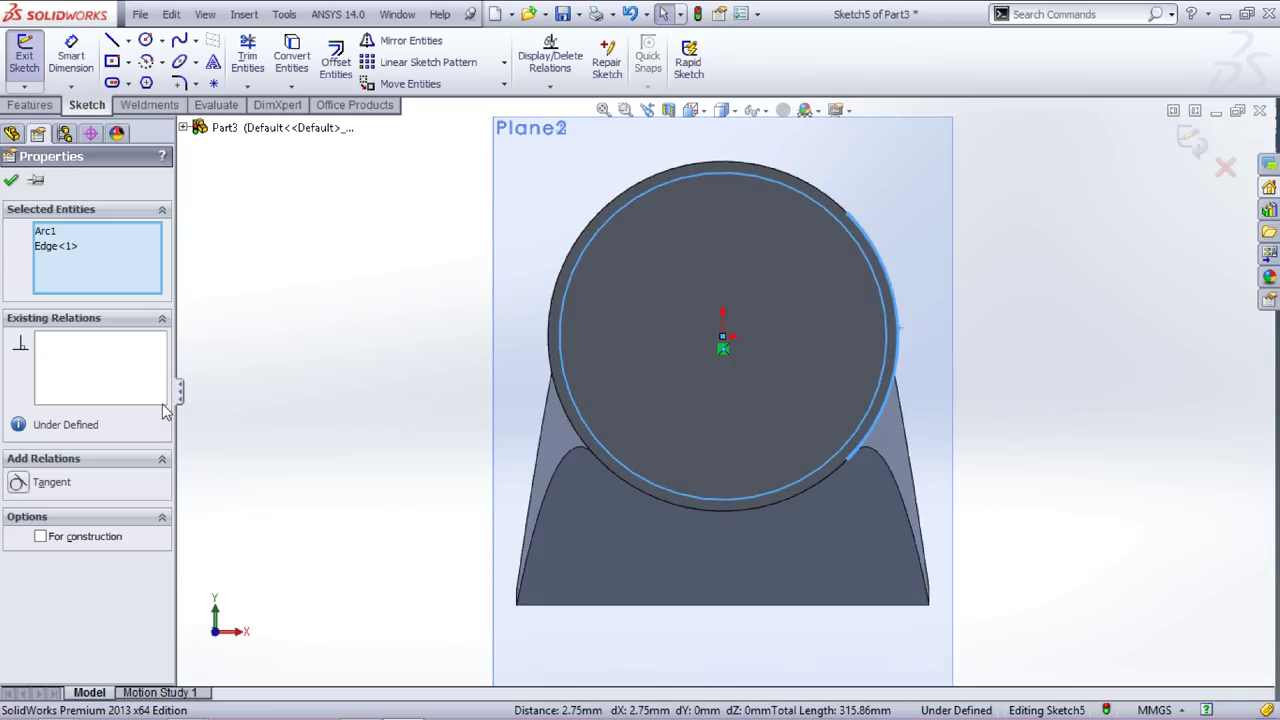
{"action": "left_click", "coordinate": [18, 483]}
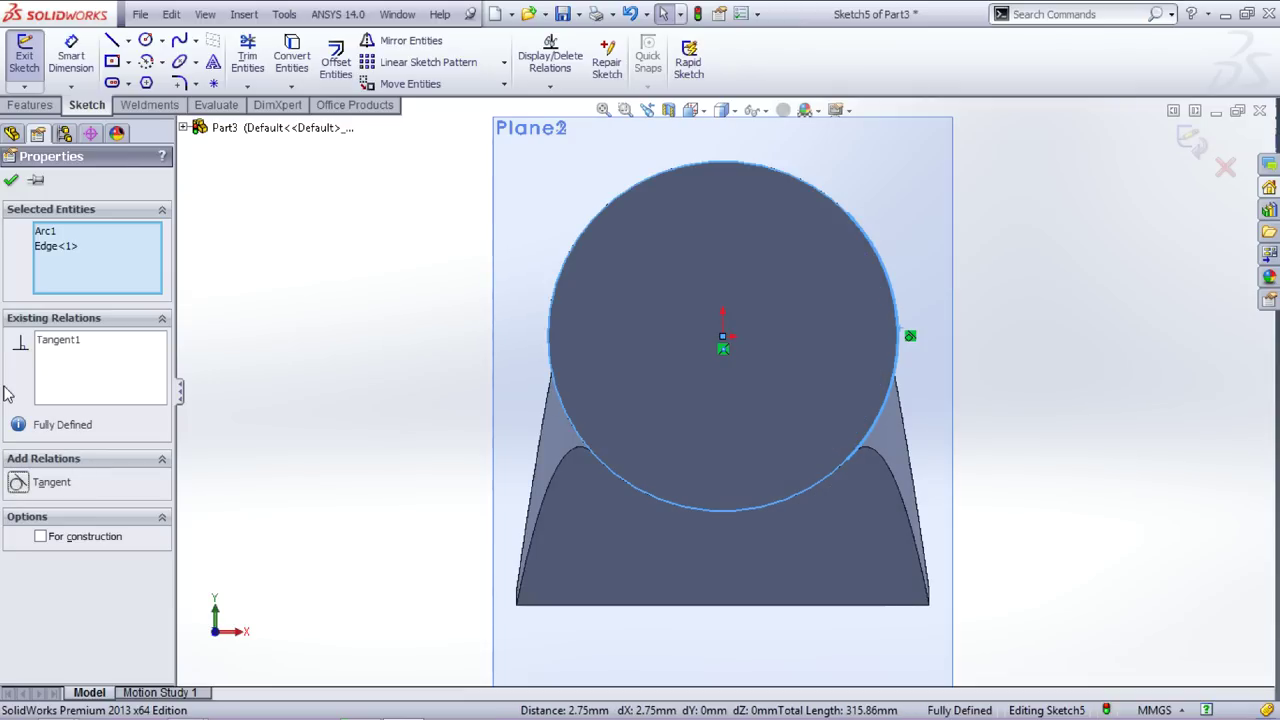
{"action": "left_click", "coordinate": [11, 181]}
{"action": "key", "text": "f"}
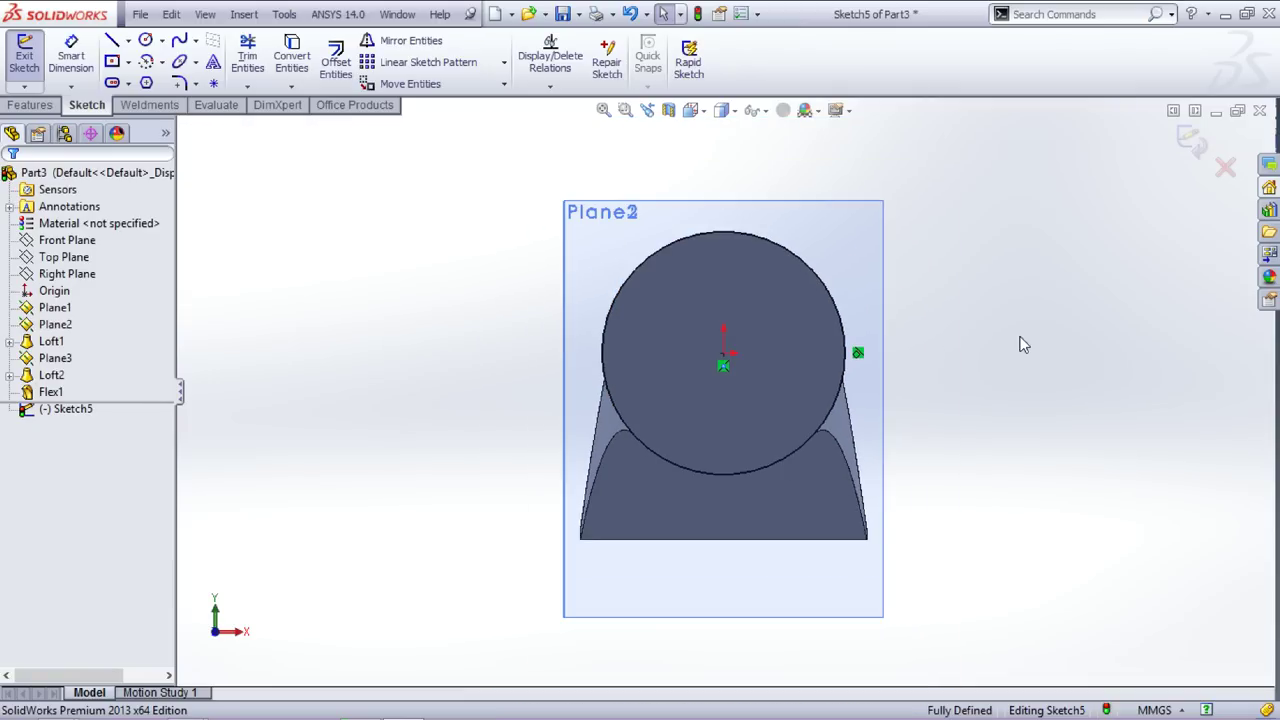
{"action": "middle_click_drag", "start_coordinate": [980, 346], "coordinate": [914, 366]}
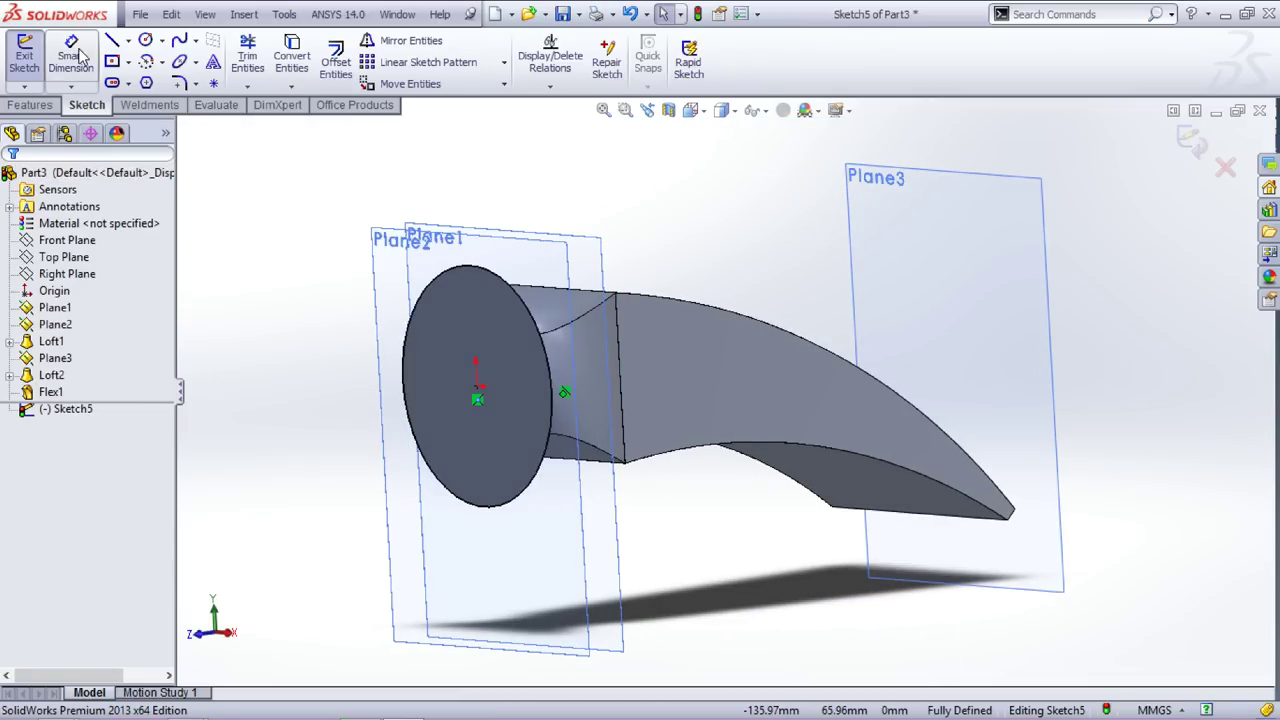
{"action": "left_click", "coordinate": [30, 104]}
Step: Extrude the end-face circle to a 50 mm depth as Boss-Extrude1
{"action": "left_click", "coordinate": [32, 62]}
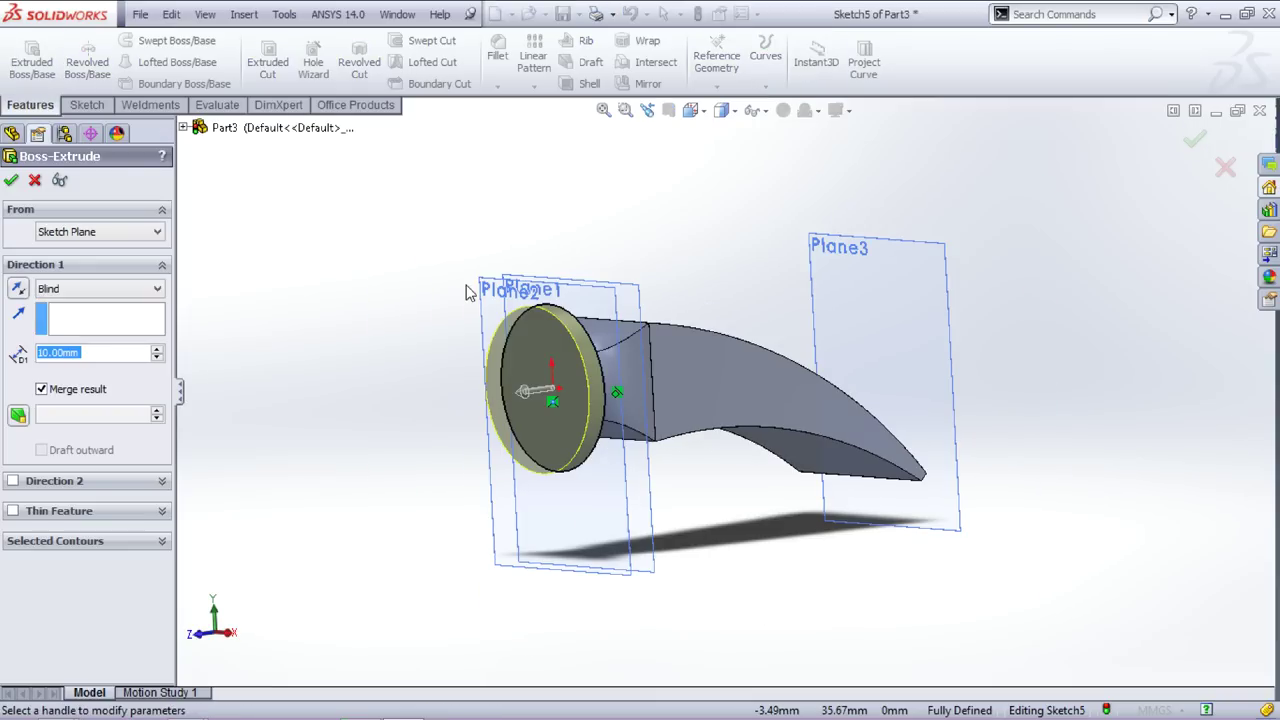
{"action": "middle_click_drag", "start_coordinate": [487, 384], "coordinate": [437, 383]}
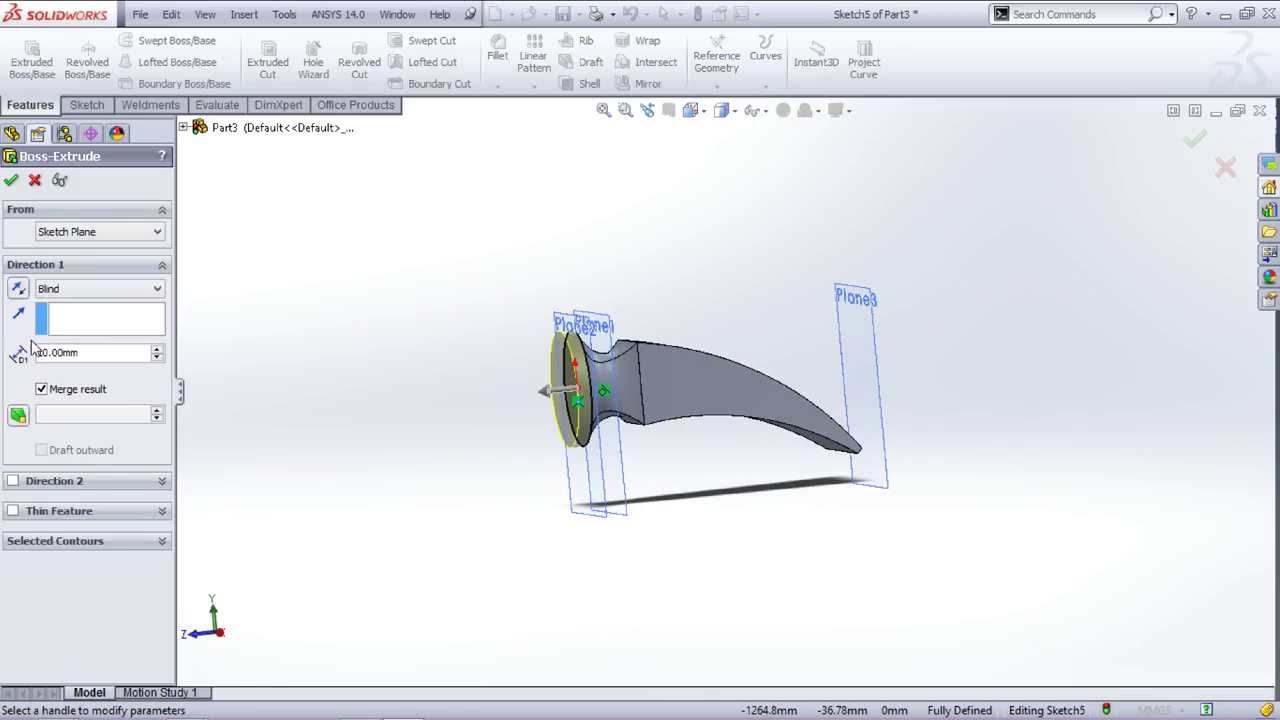
{"action": "left_click", "coordinate": [157, 349]}
{"action": "left_click", "coordinate": [157, 349]}
{"action": "left_click", "coordinate": [157, 349]}
{"action": "left_click", "coordinate": [157, 349]}
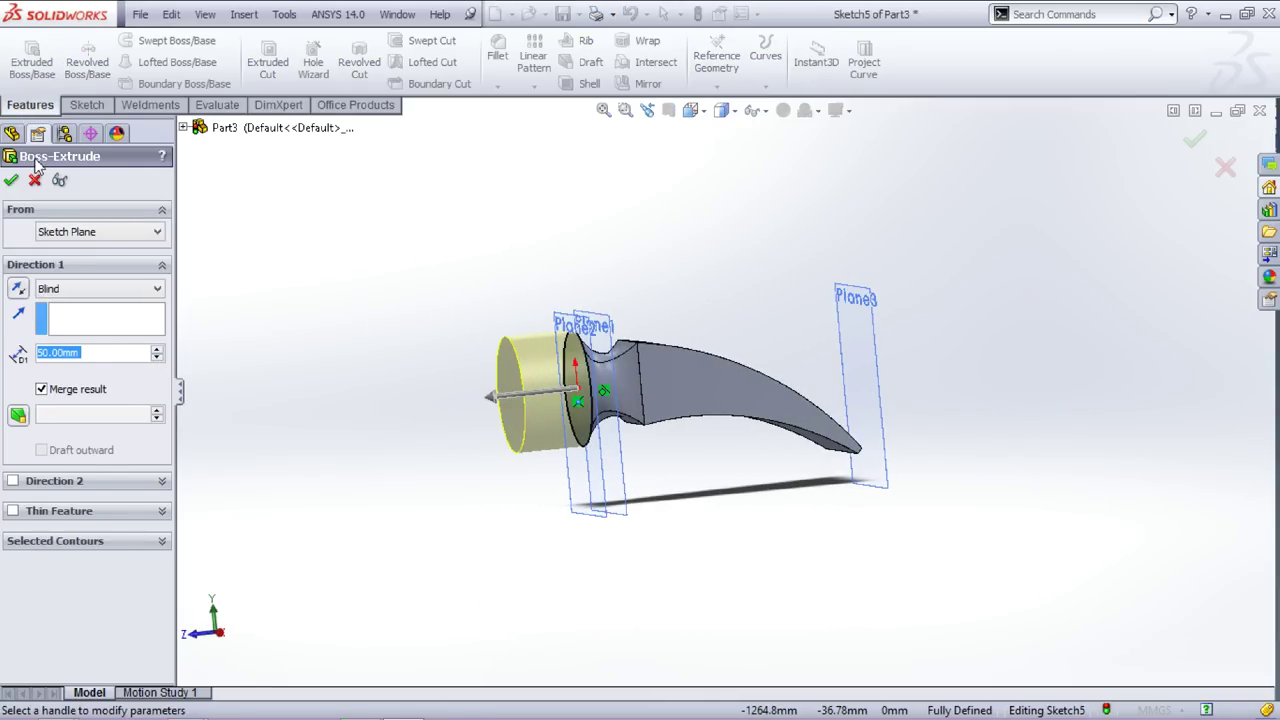
{"action": "left_click", "coordinate": [11, 181]}
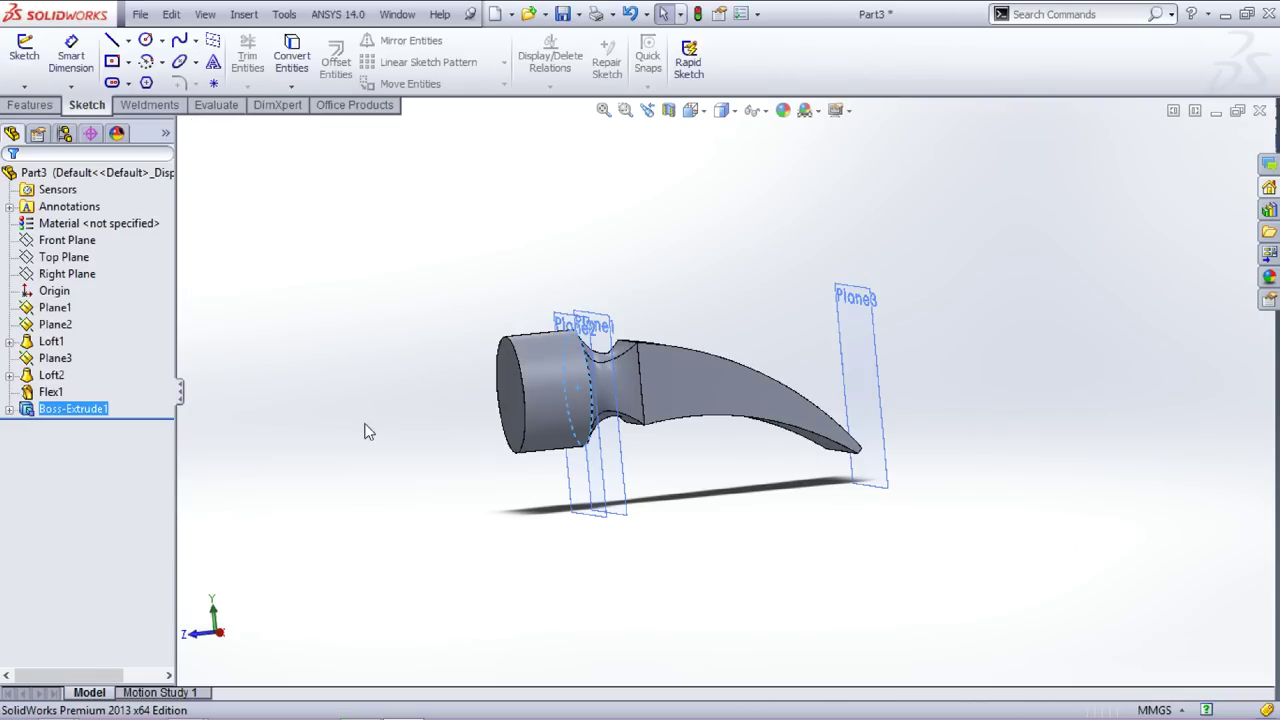
Step: Select the Top Plane in the FeatureManager tree
{"action": "left_click", "coordinate": [76, 256]}
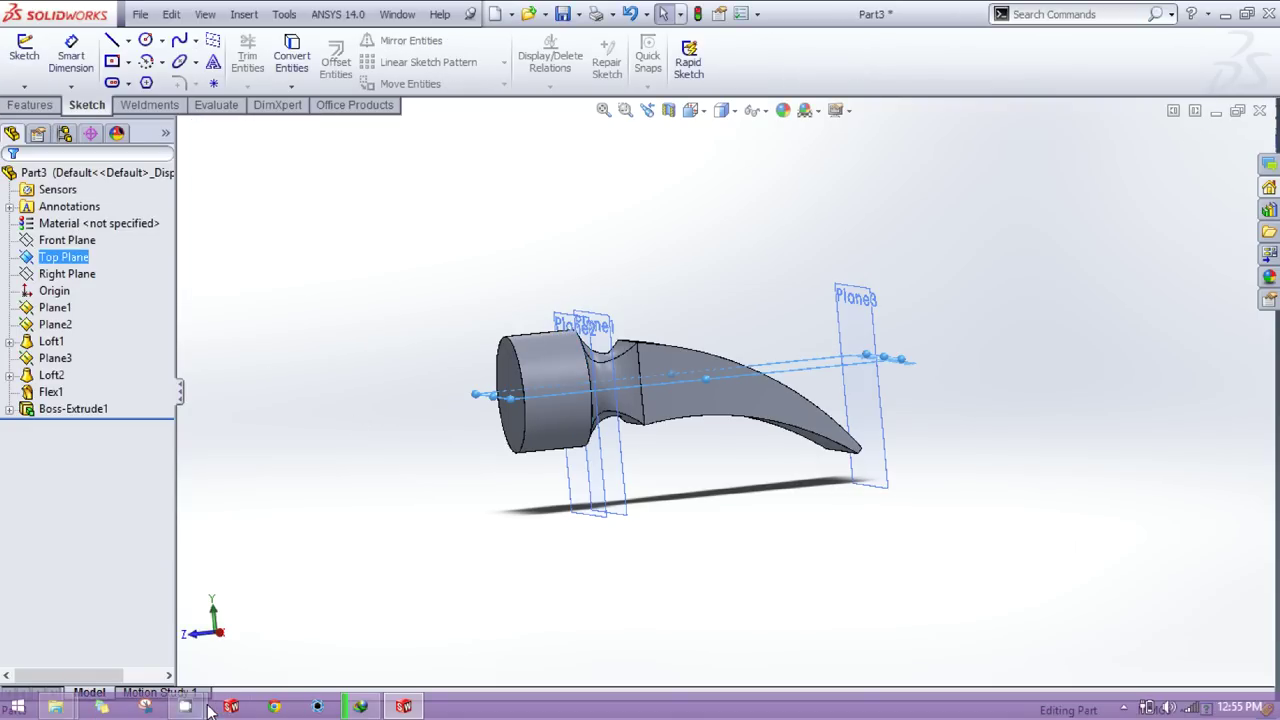
{"action": "left_click", "coordinate": [185, 706]}
{"action": "left_click", "coordinate": [207, 229]}
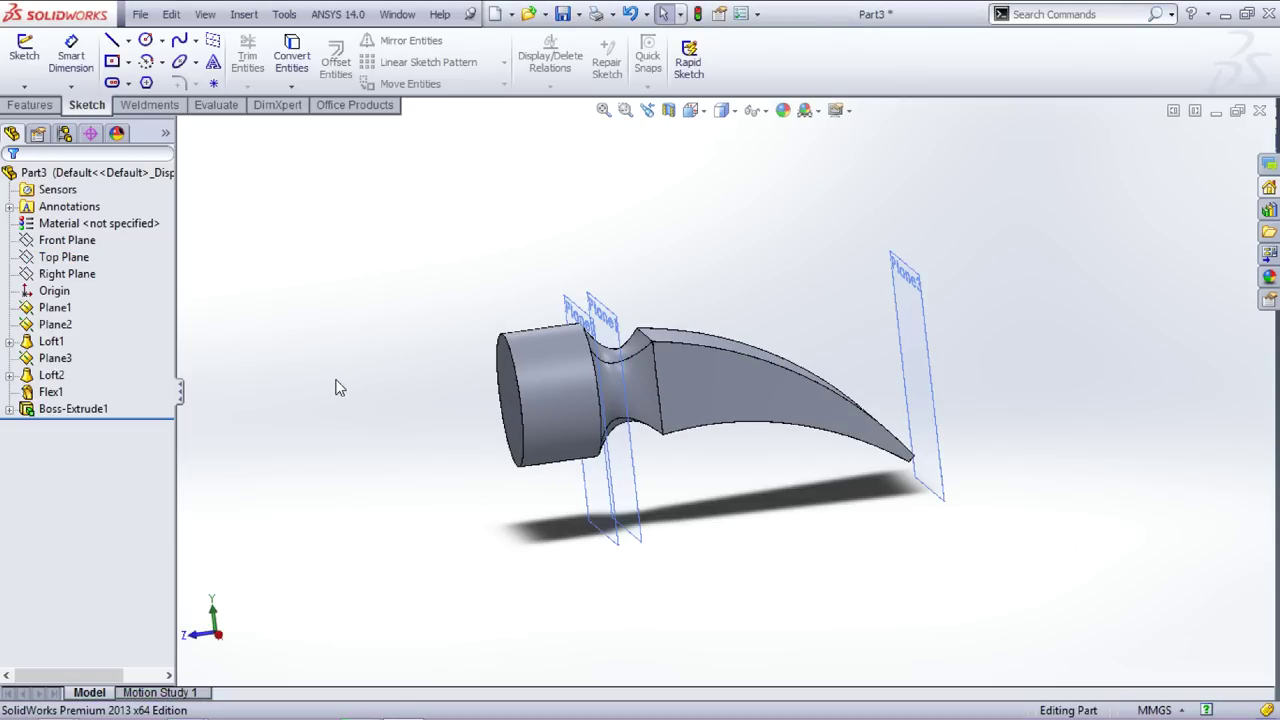
Step: Open a new sketch on the Top Plane, viewed normal to it
{"action": "left_click", "coordinate": [65, 258]}
{"action": "key", "text": "ctrl+8"}
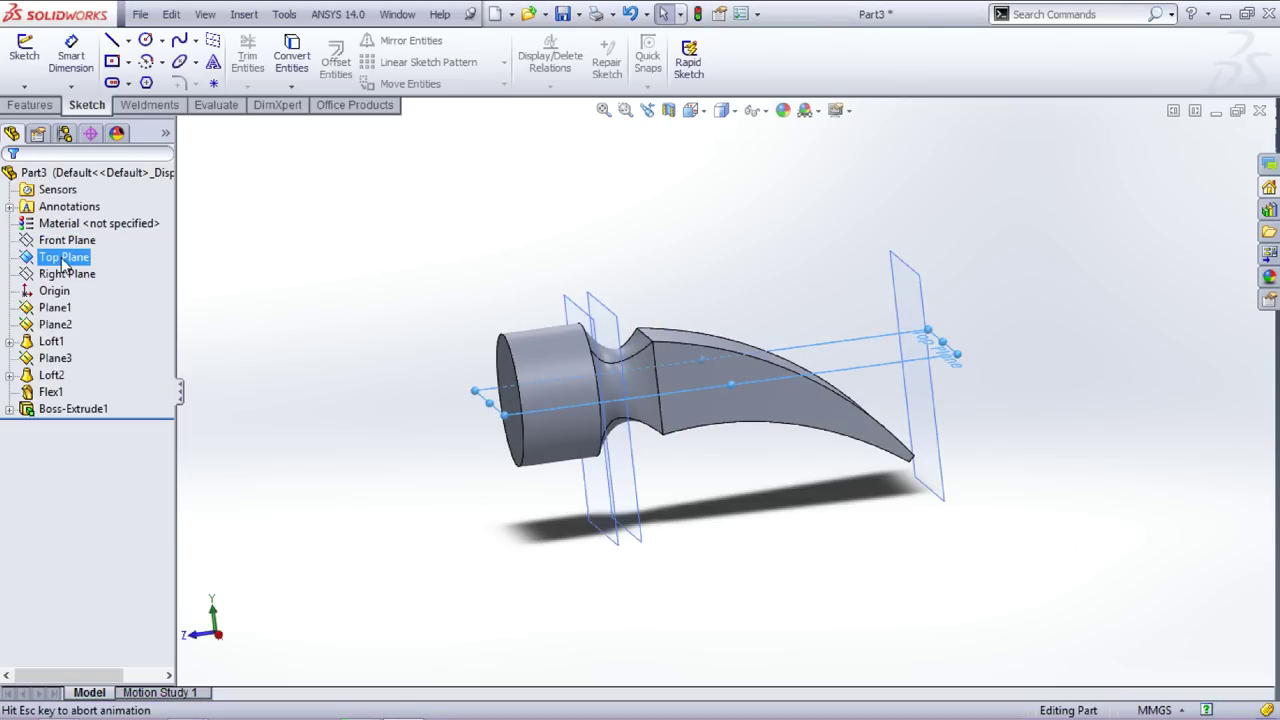
{"action": "key", "text": "ctrl+8"}
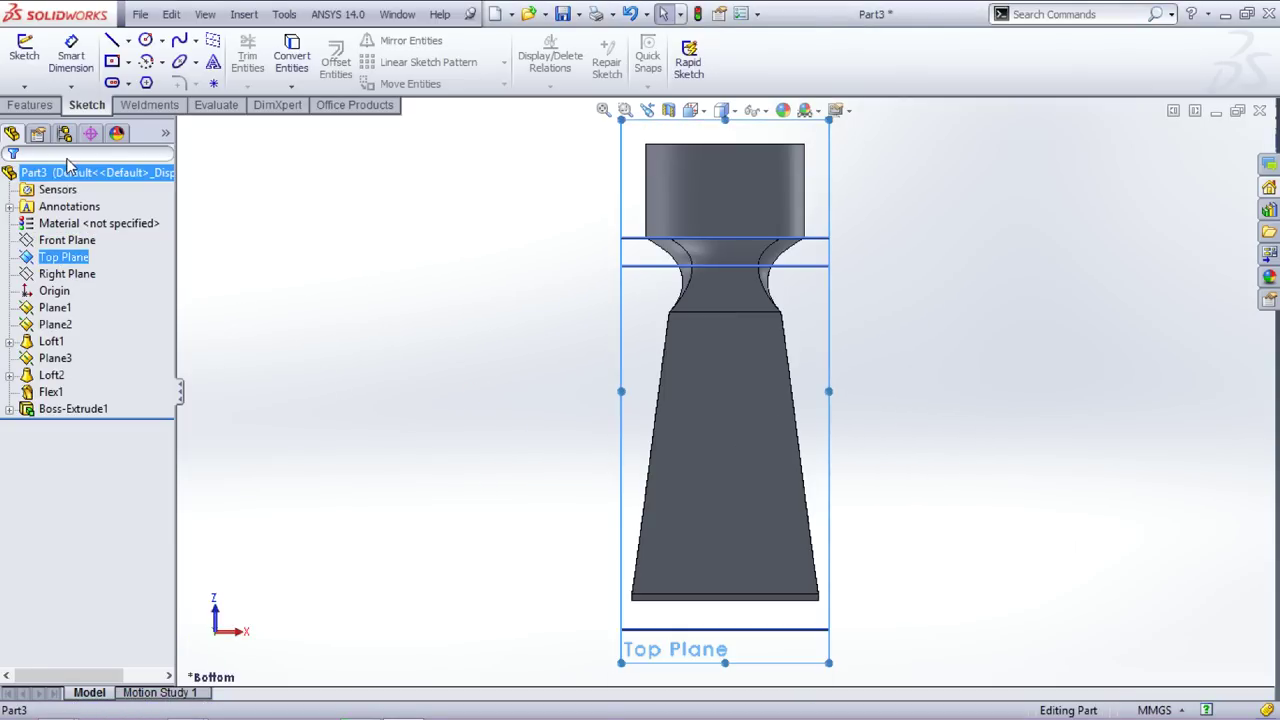
{"action": "left_click", "coordinate": [24, 50]}
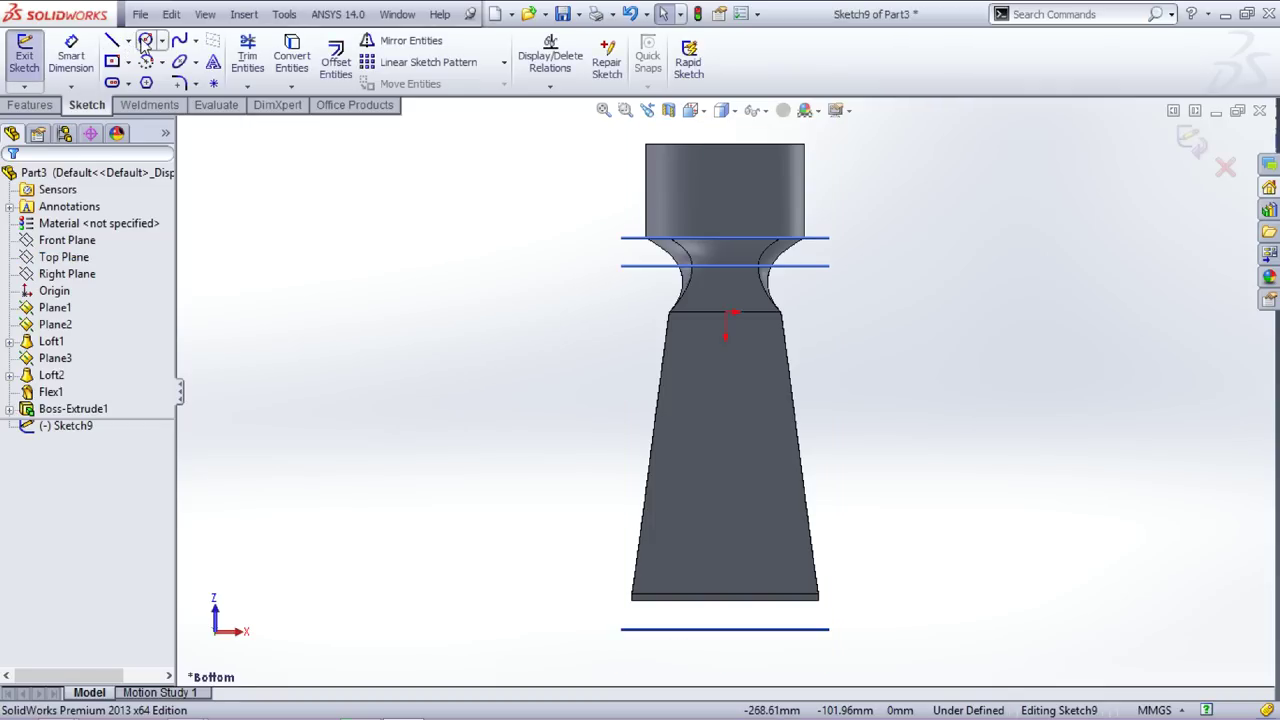
Step: Draw a small circle below the origin across the hammer's neck
{"action": "left_click", "coordinate": [147, 45]}
{"action": "scroll", "coordinate": [805, 260], "scroll_direction": "down", "scroll_amount": 3}
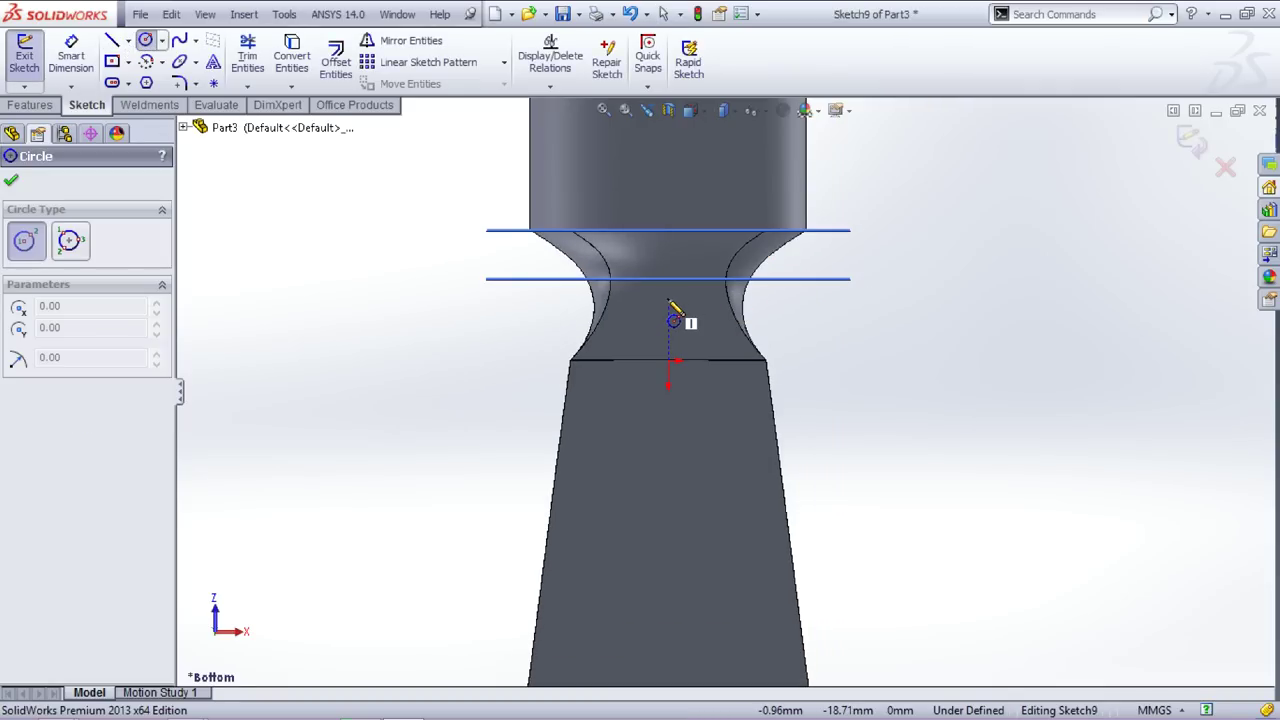
{"action": "left_click", "coordinate": [669, 297]}
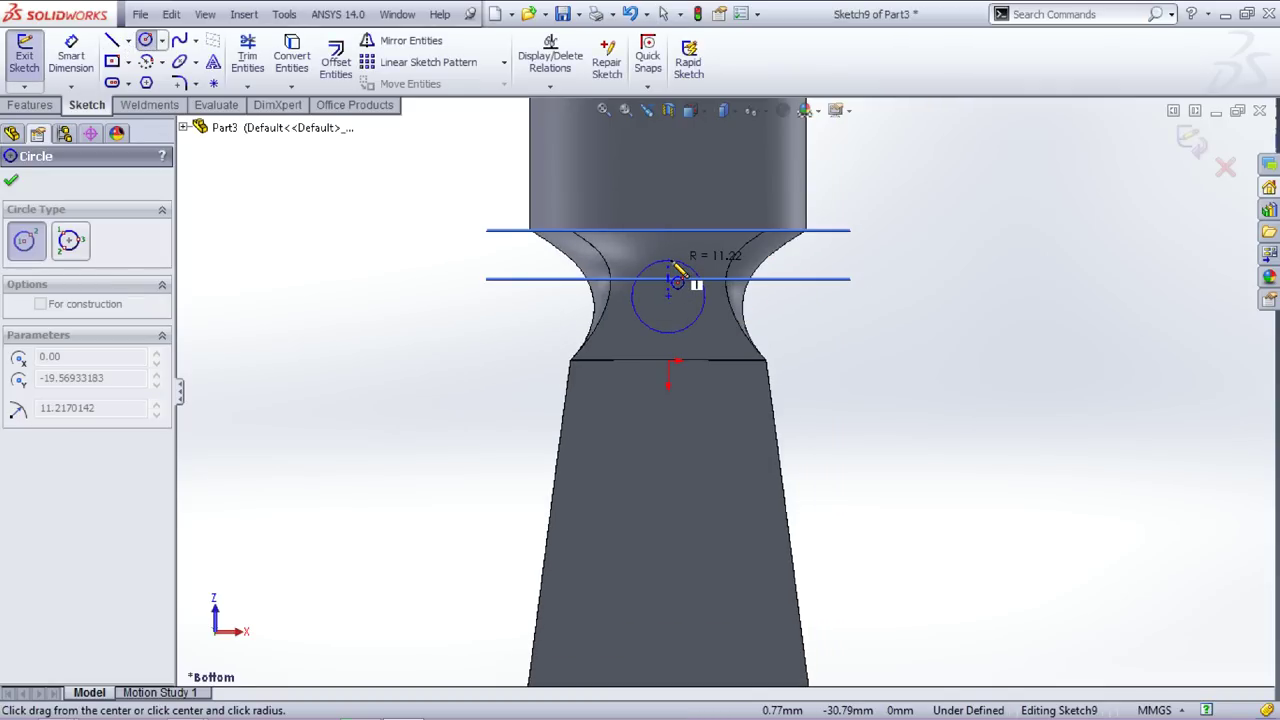
{"action": "left_click", "coordinate": [699, 266]}
{"action": "key", "text": "Escape"}
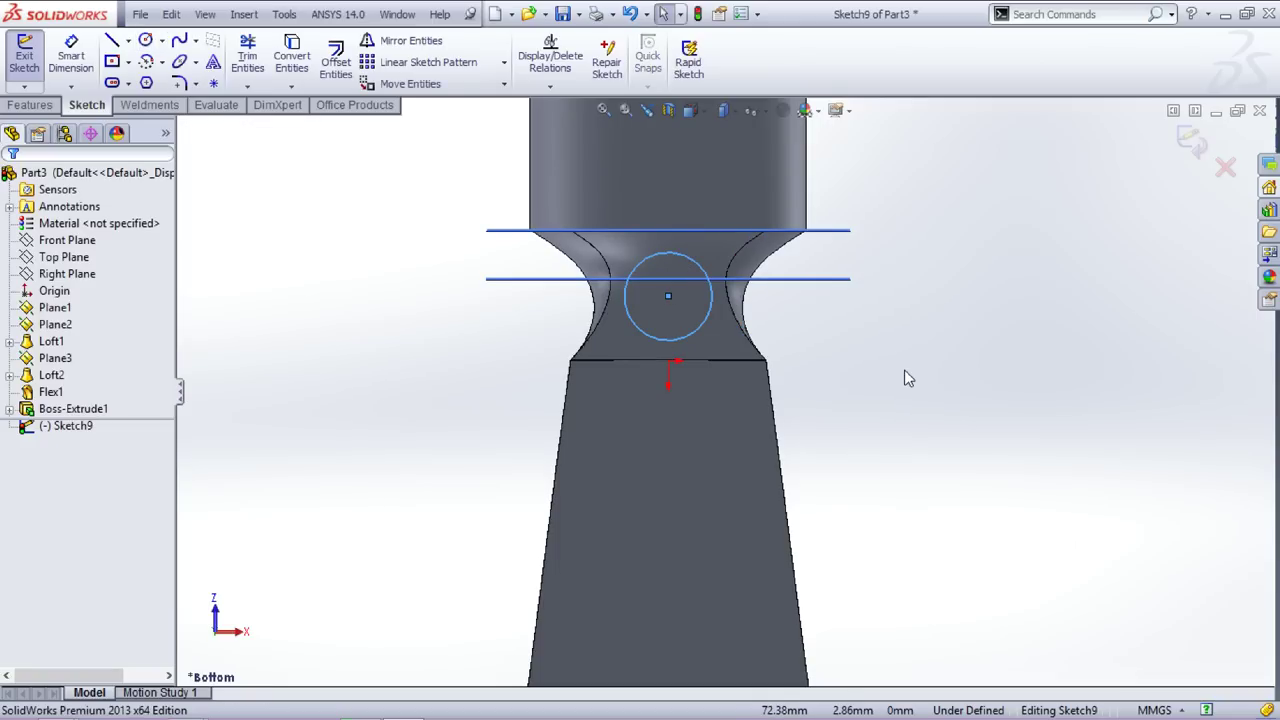
{"action": "left_click", "coordinate": [876, 350]}
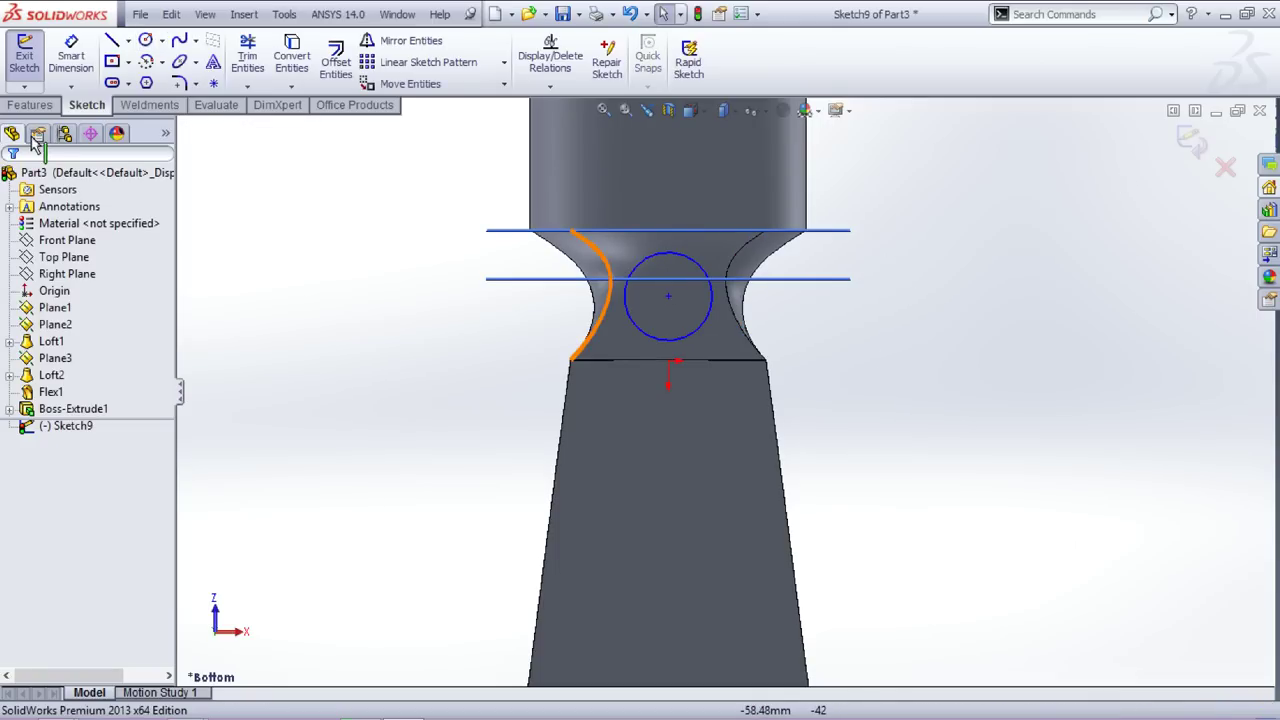
{"action": "scroll", "coordinate": [666, 277], "scroll_direction": "up", "scroll_amount": 3}
{"action": "middle_click_drag", "start_coordinate": [666, 277], "coordinate": [560, 505]}
Step: Start a boss-extrude of the neck circle with its direction flipped downward
{"action": "left_click", "coordinate": [30, 105]}
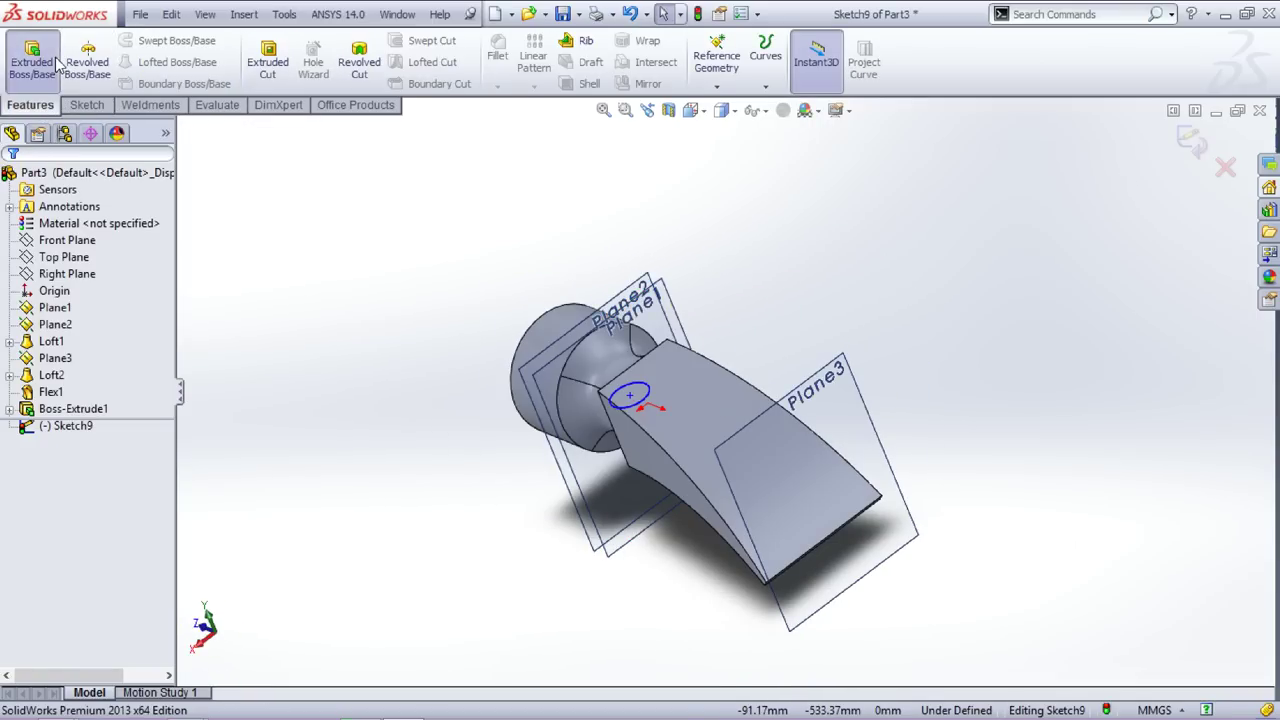
{"action": "left_click", "coordinate": [32, 60]}
{"action": "middle_click_drag", "start_coordinate": [625, 518], "coordinate": [540, 470]}
{"action": "left_click", "coordinate": [20, 288]}
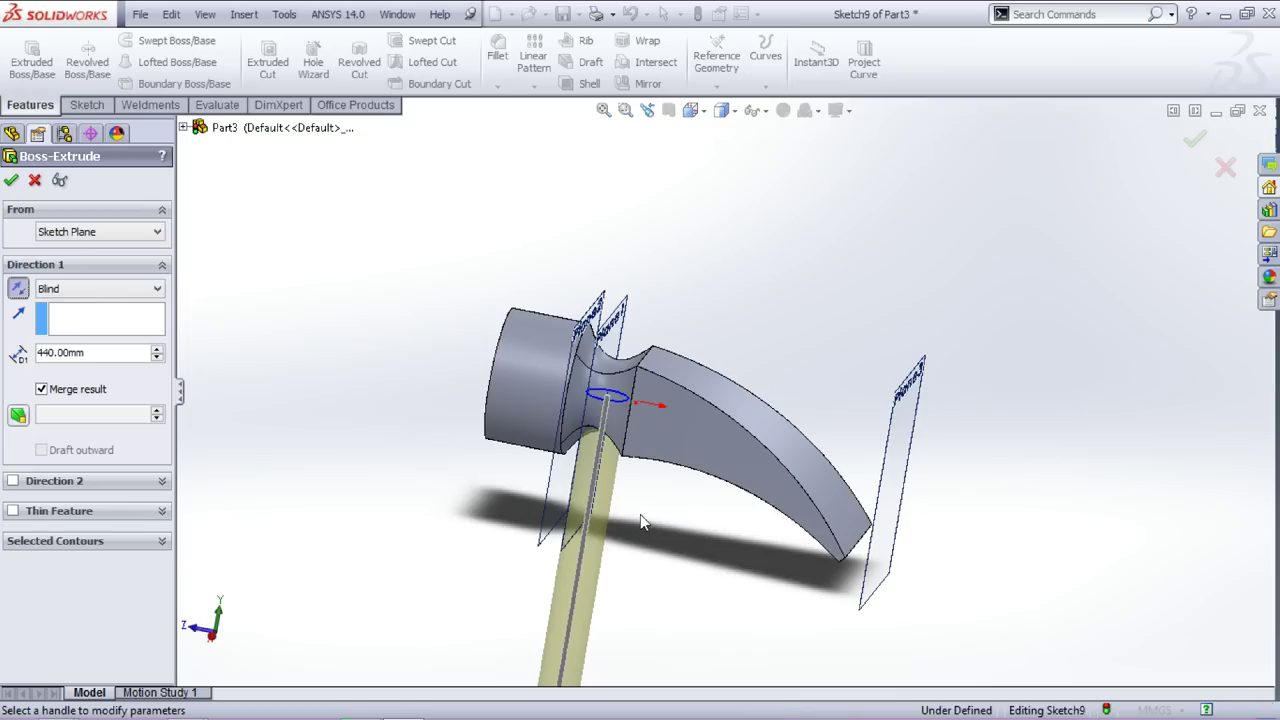
{"action": "middle_click_drag", "start_coordinate": [643, 522], "coordinate": [585, 485]}
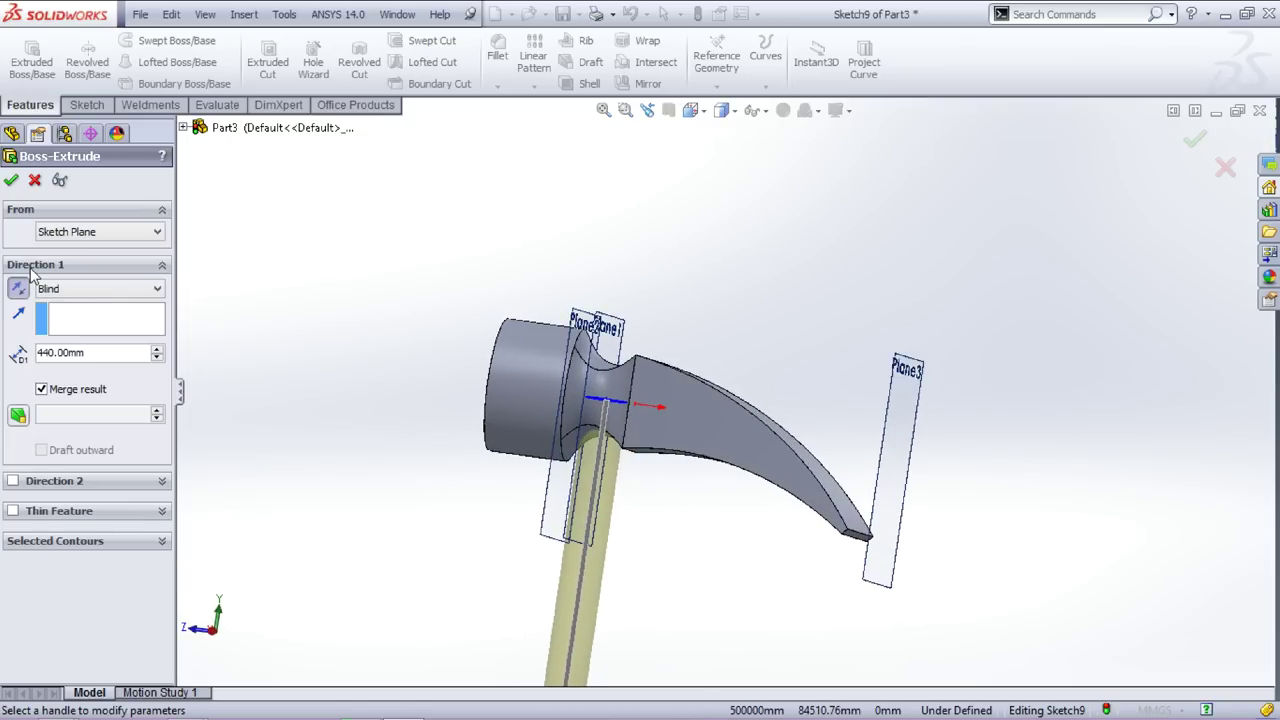
{"action": "left_click", "coordinate": [84, 290]}
{"action": "left_click", "coordinate": [88, 220]}
Step: Start the extrusion from the neck's underside face and accept the 370 mm handle
{"action": "left_click", "coordinate": [96, 231]}
{"action": "left_click", "coordinate": [103, 262]}
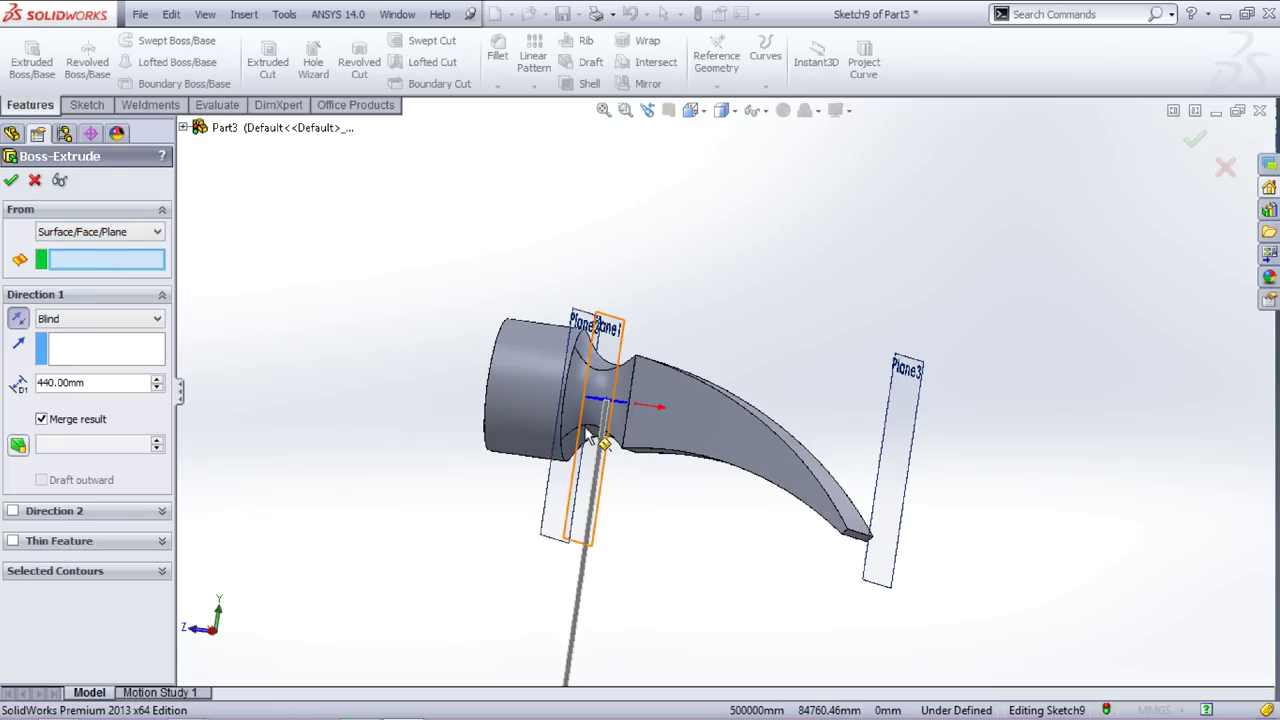
{"action": "middle_click_drag", "start_coordinate": [616, 432], "coordinate": [674, 486]}
{"action": "scroll", "coordinate": [662, 395], "scroll_direction": "down", "scroll_amount": 3}
{"action": "left_click", "coordinate": [660, 385]}
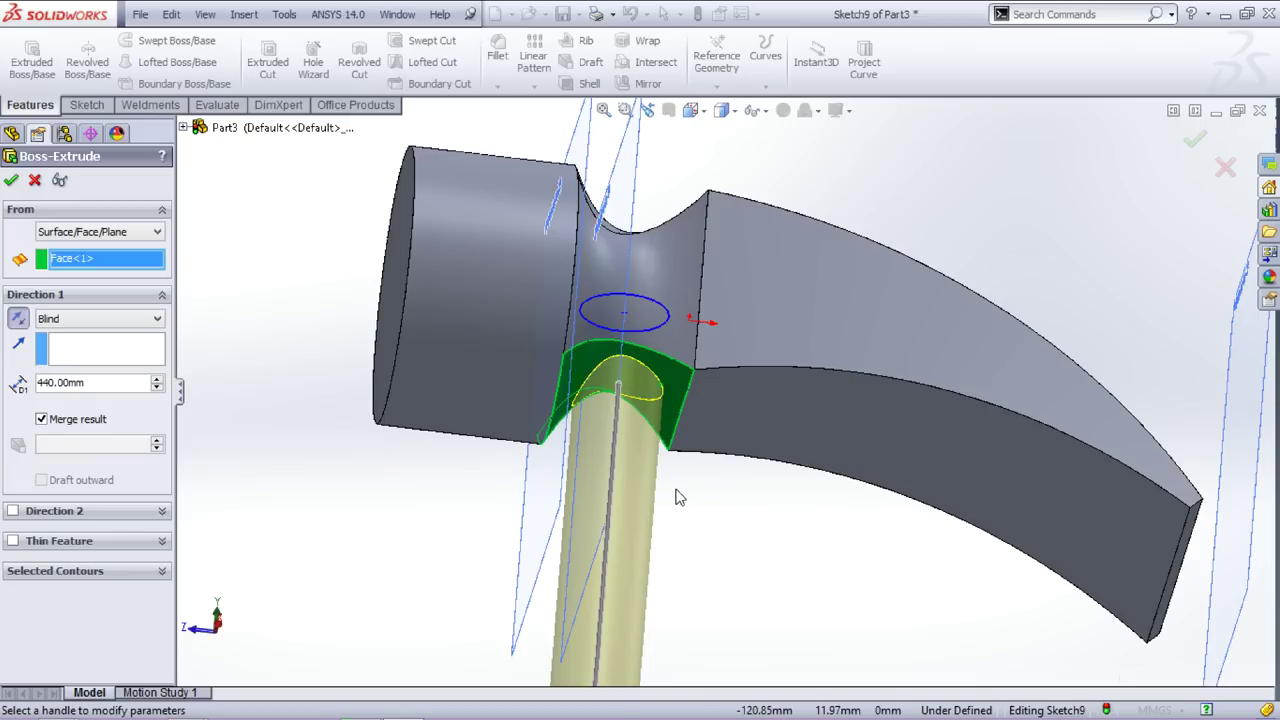
{"action": "scroll", "coordinate": [676, 492], "scroll_direction": "up", "scroll_amount": 5}
{"action": "scroll", "coordinate": [708, 400], "scroll_direction": "down", "scroll_amount": 4}
{"action": "scroll", "coordinate": [693, 378], "scroll_direction": "down", "scroll_amount": 3}
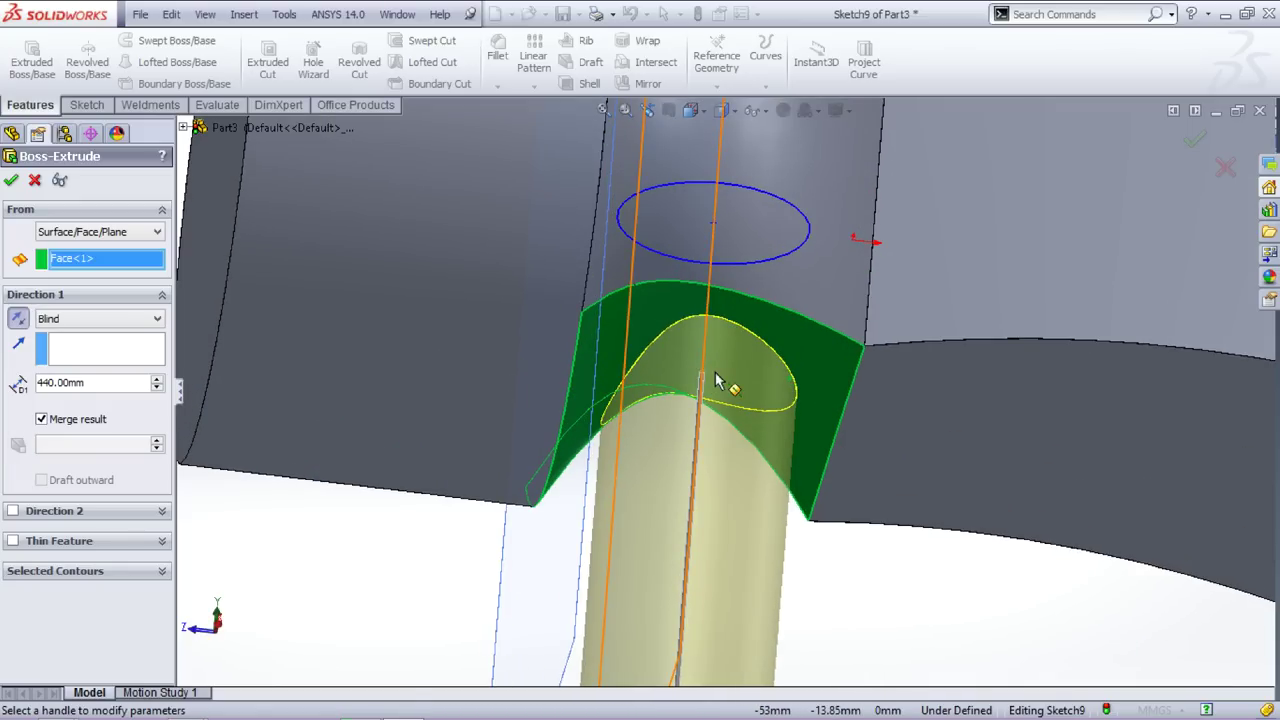
{"action": "scroll", "coordinate": [824, 404], "scroll_direction": "up", "scroll_amount": 5}
{"action": "middle_click_drag", "start_coordinate": [824, 404], "coordinate": [868, 495]}
{"action": "scroll", "coordinate": [868, 495], "scroll_direction": "up", "scroll_amount": 5}
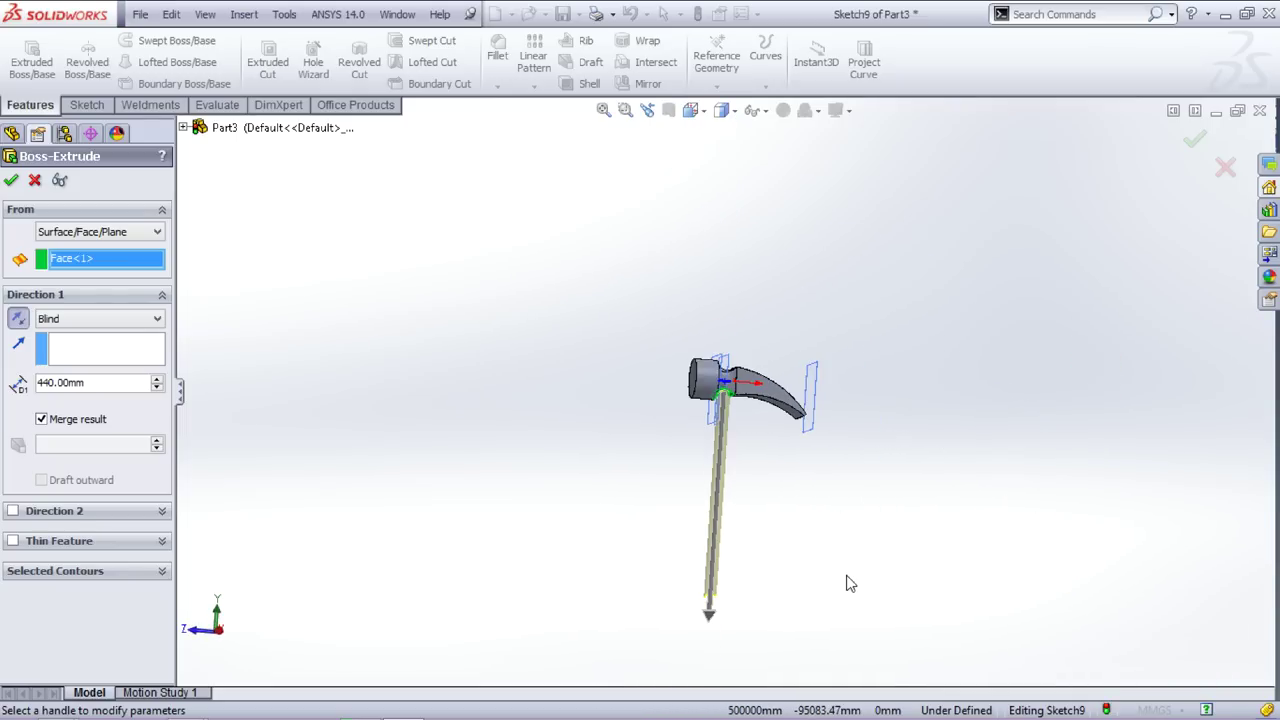
{"action": "scroll", "coordinate": [832, 530], "scroll_direction": "down", "scroll_amount": 2}
{"action": "mouse_move", "coordinate": [772, 429]}
{"action": "middle_mouse_down"}
{"action": "mouse_move", "coordinate": [763, 420]}
{"action": "mouse_move", "coordinate": [772, 436]}
{"action": "middle_mouse_up"}
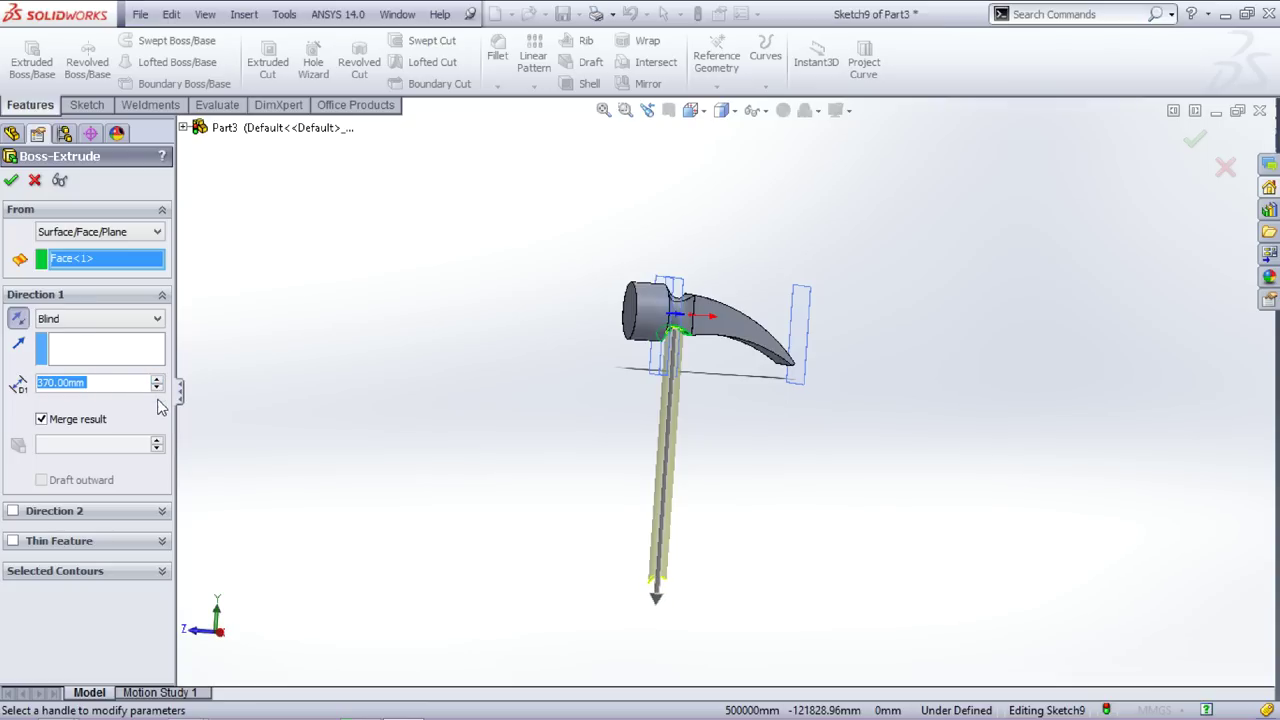
{"action": "scroll", "coordinate": [735, 360], "scroll_direction": "up", "scroll_amount": 1}
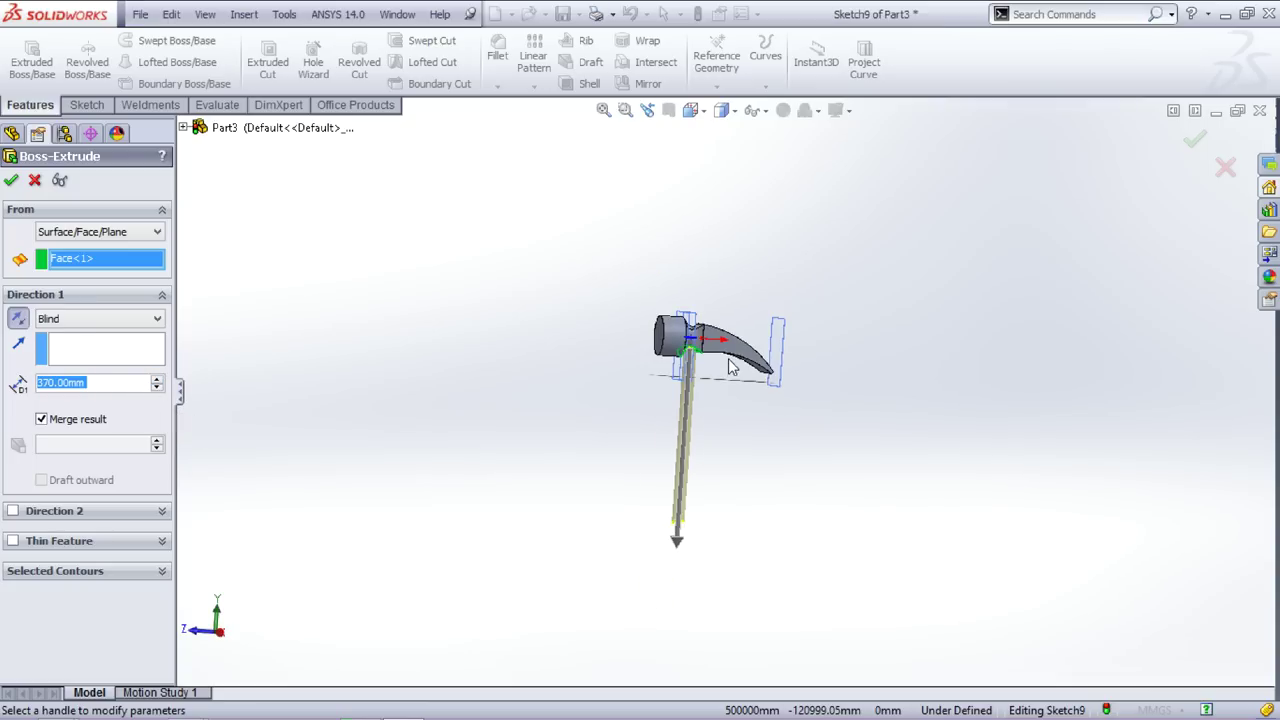
{"action": "scroll", "coordinate": [741, 350], "scroll_direction": "down", "scroll_amount": 4}
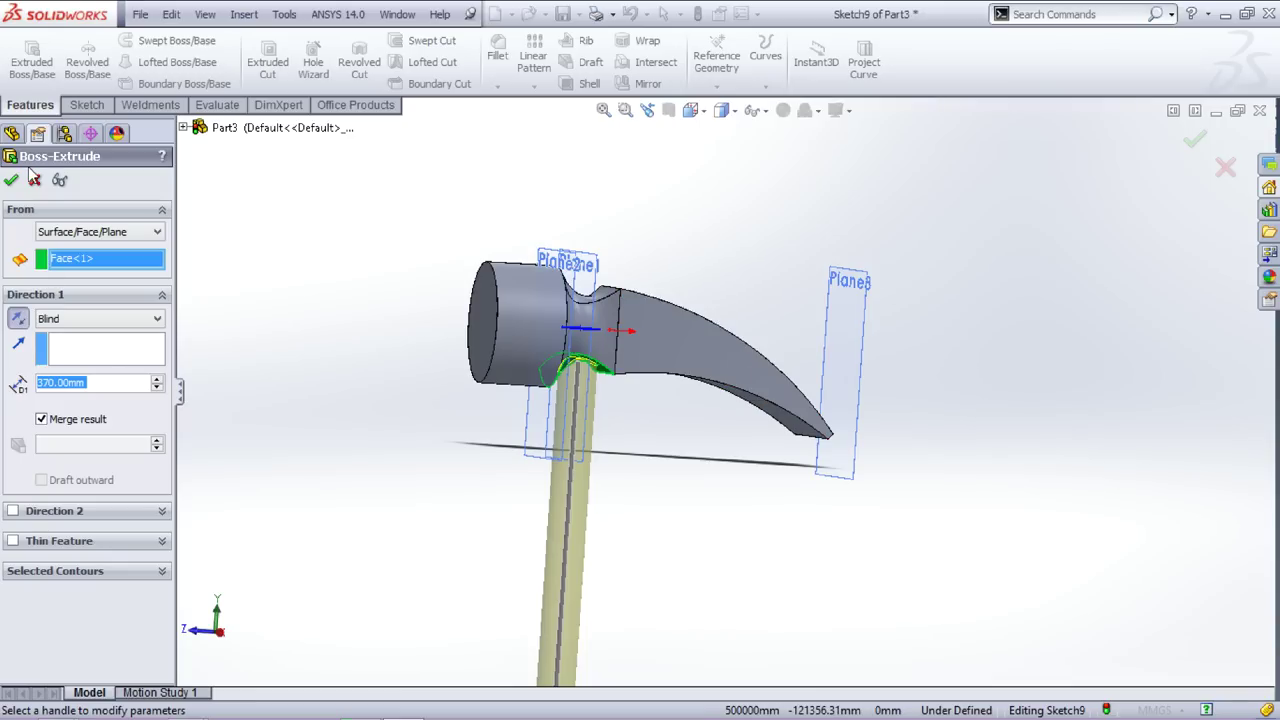
{"action": "key", "text": "Return"}
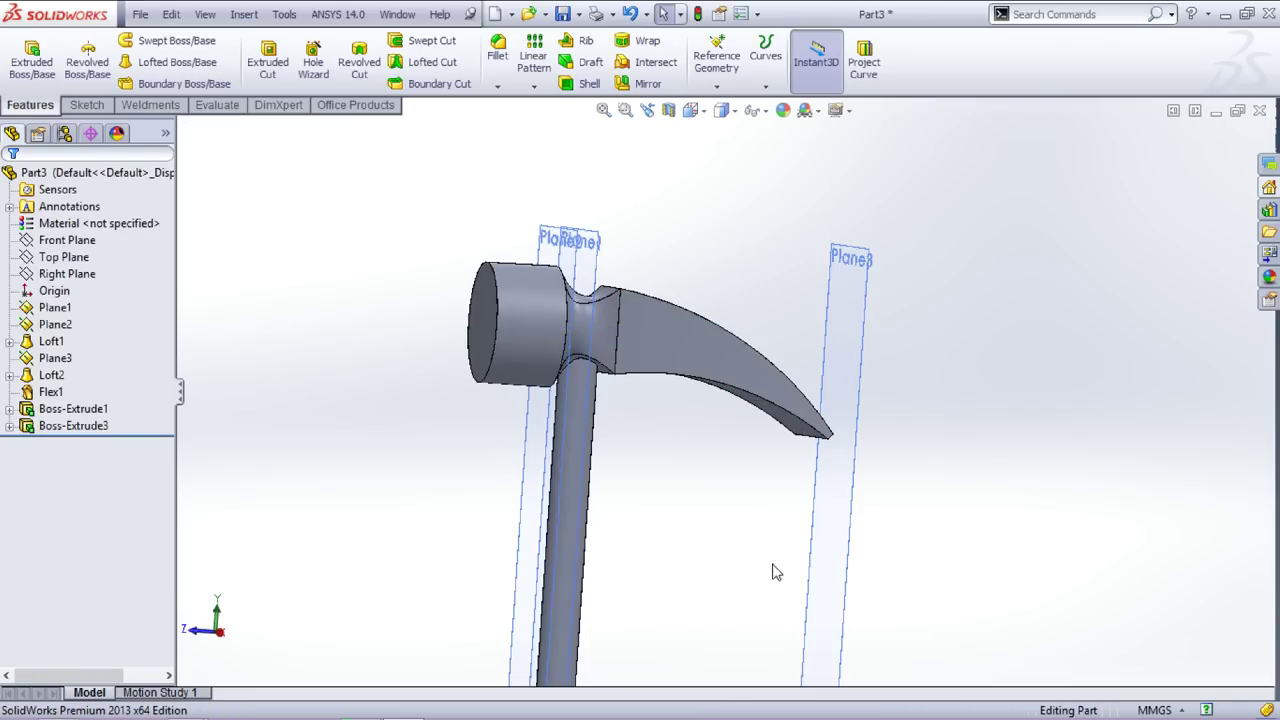
Step: Open a new sketch on the Top Plane, viewed normal so it looks down on the claw
{"action": "middle_click_drag", "start_coordinate": [735, 520], "coordinate": [675, 495]}
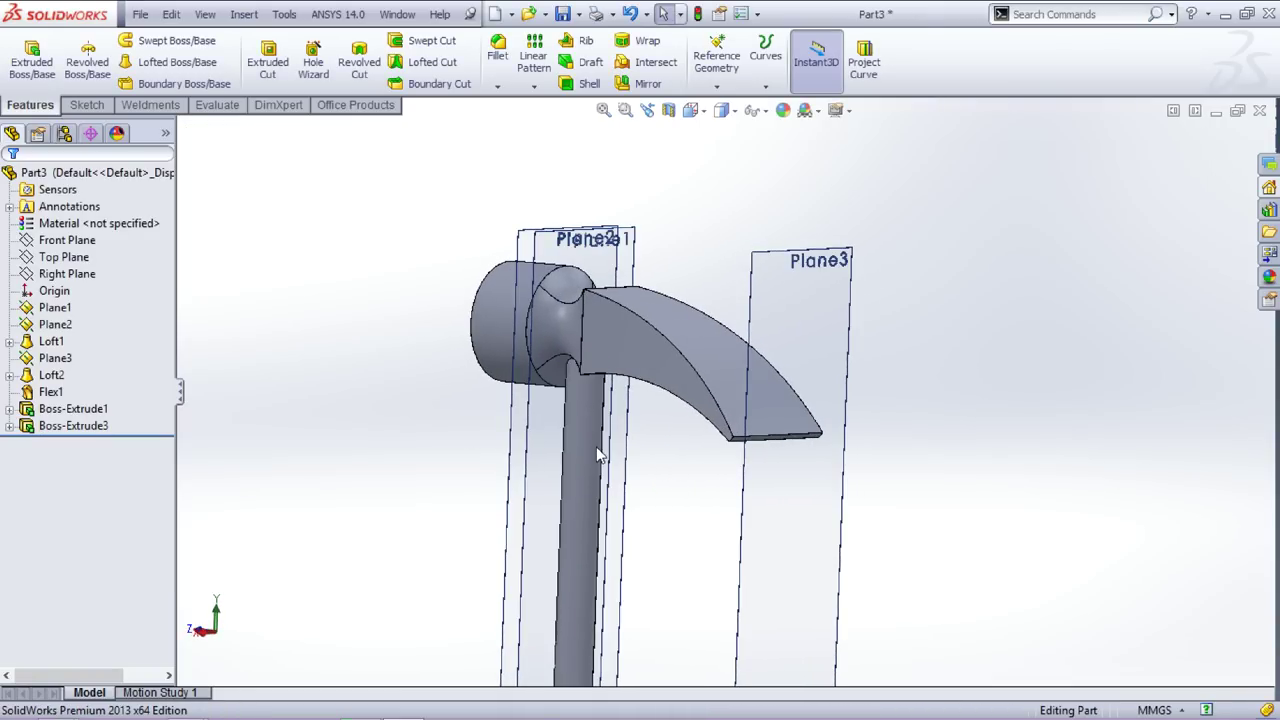
{"action": "left_click", "coordinate": [63, 258]}
{"action": "key", "text": "ctrl+8"}
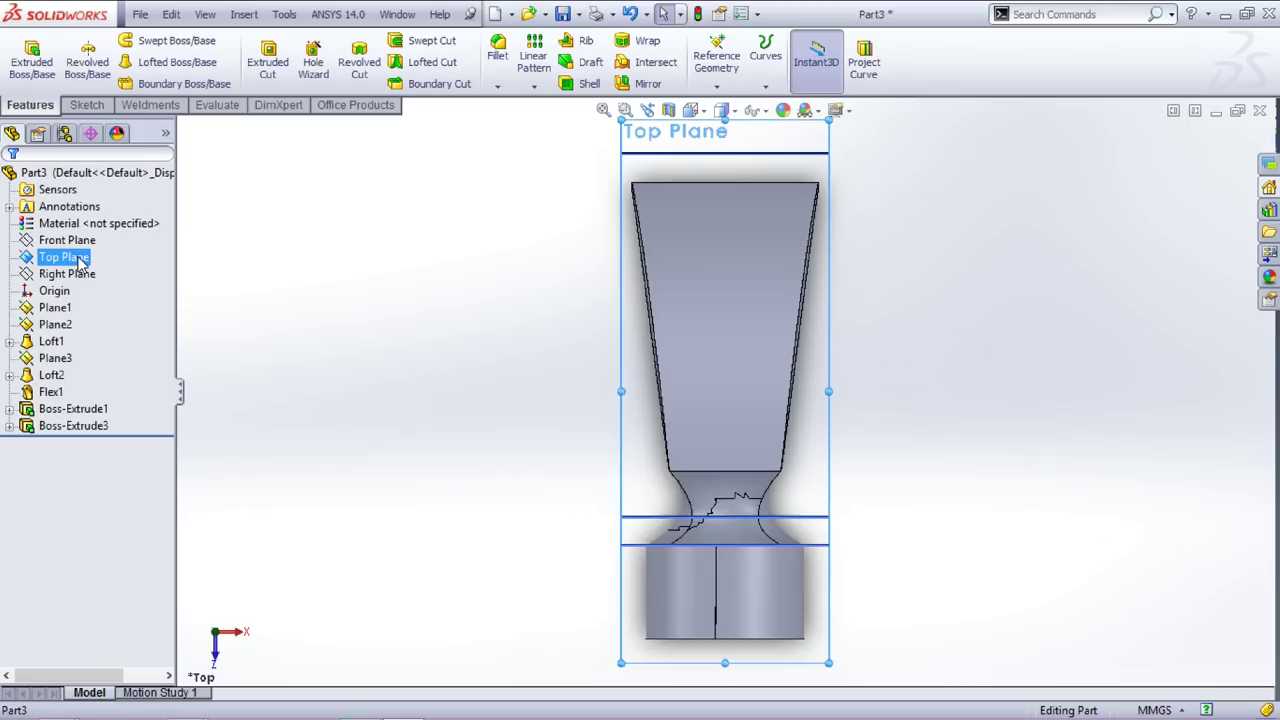
{"action": "left_click", "coordinate": [87, 105]}
{"action": "left_click", "coordinate": [24, 55]}
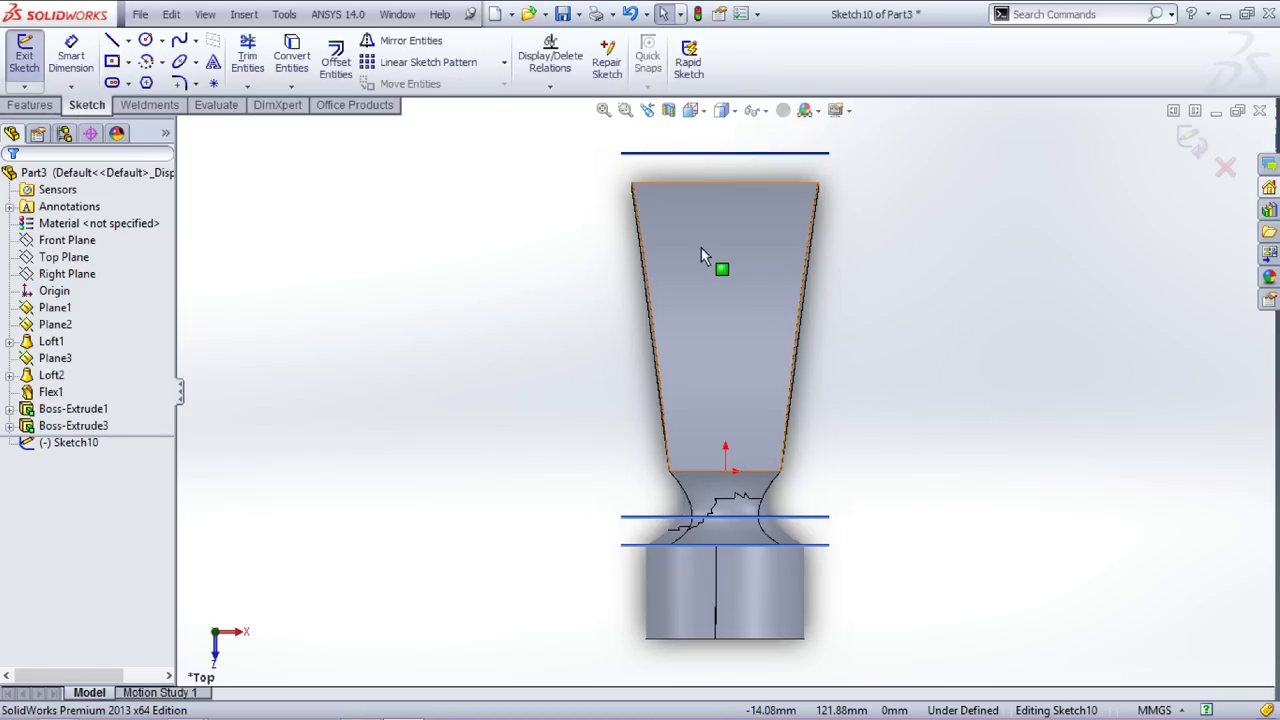
{"action": "scroll", "coordinate": [834, 277], "scroll_direction": "up", "scroll_amount": 2}
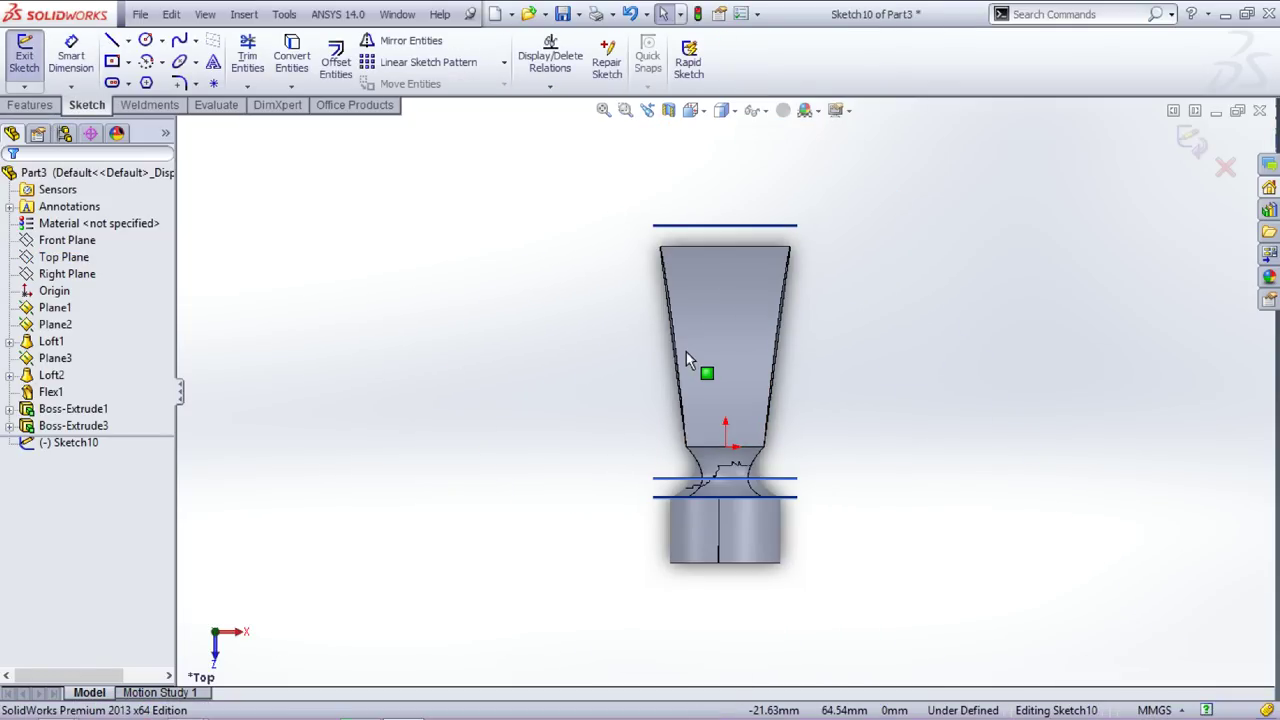
{"action": "scroll", "coordinate": [571, 293], "scroll_direction": "down", "scroll_amount": 4}
{"action": "left_click", "coordinate": [129, 40]}
Step: Draw a vertical centerline through the claw and a closed triangle with its apex on it
{"action": "left_click", "coordinate": [152, 80]}
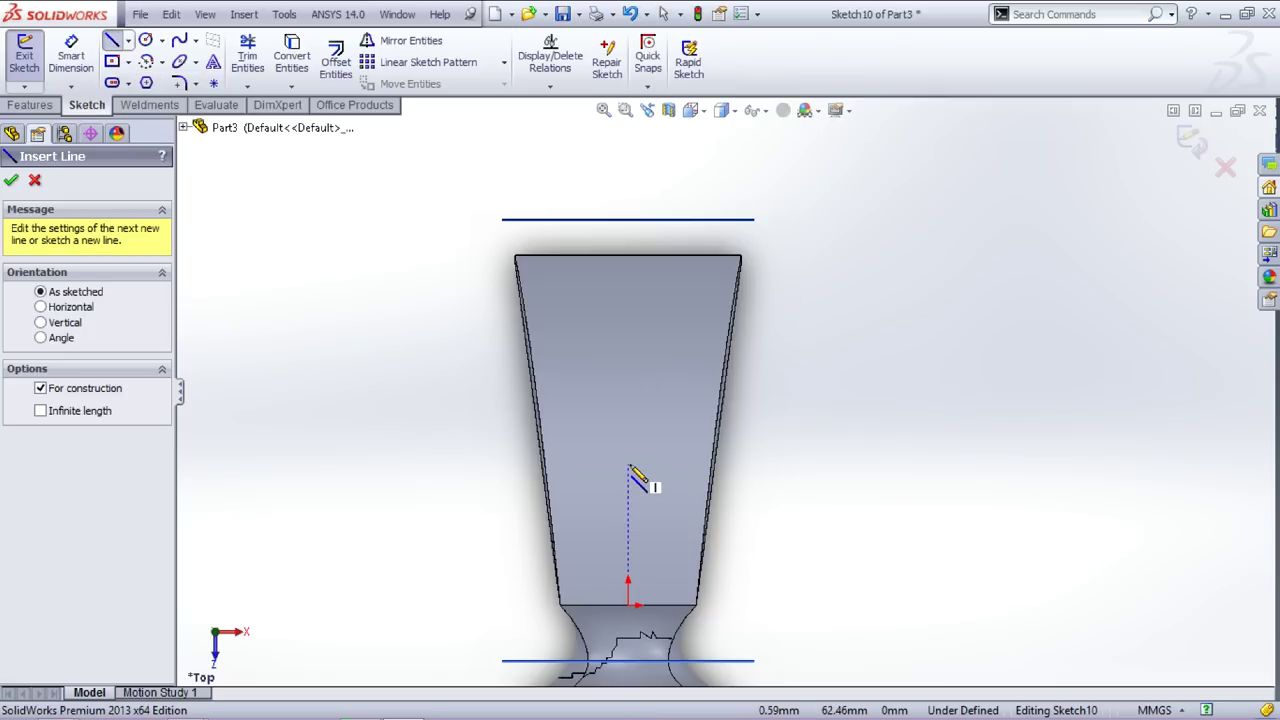
{"action": "left_click", "coordinate": [628, 462]}
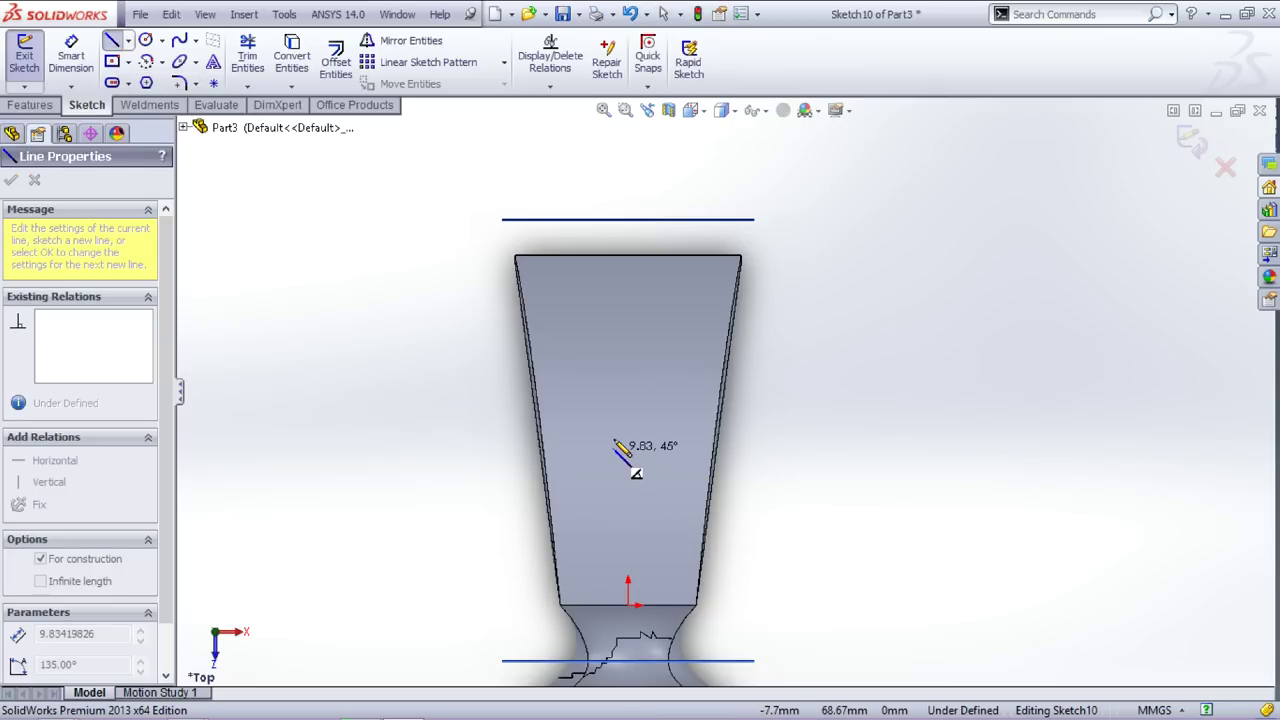
{"action": "left_click", "coordinate": [628, 137]}
{"action": "key", "text": "Escape"}
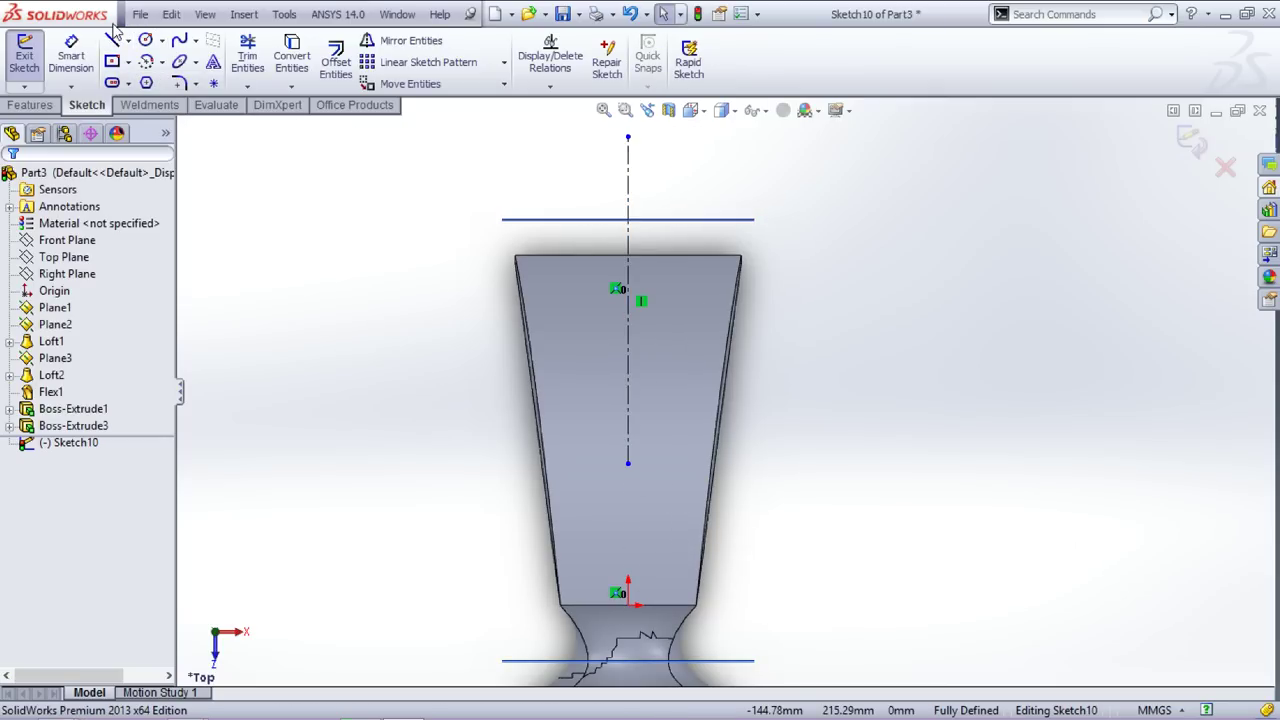
{"action": "left_click", "coordinate": [112, 40]}
{"action": "left_click", "coordinate": [628, 463]}
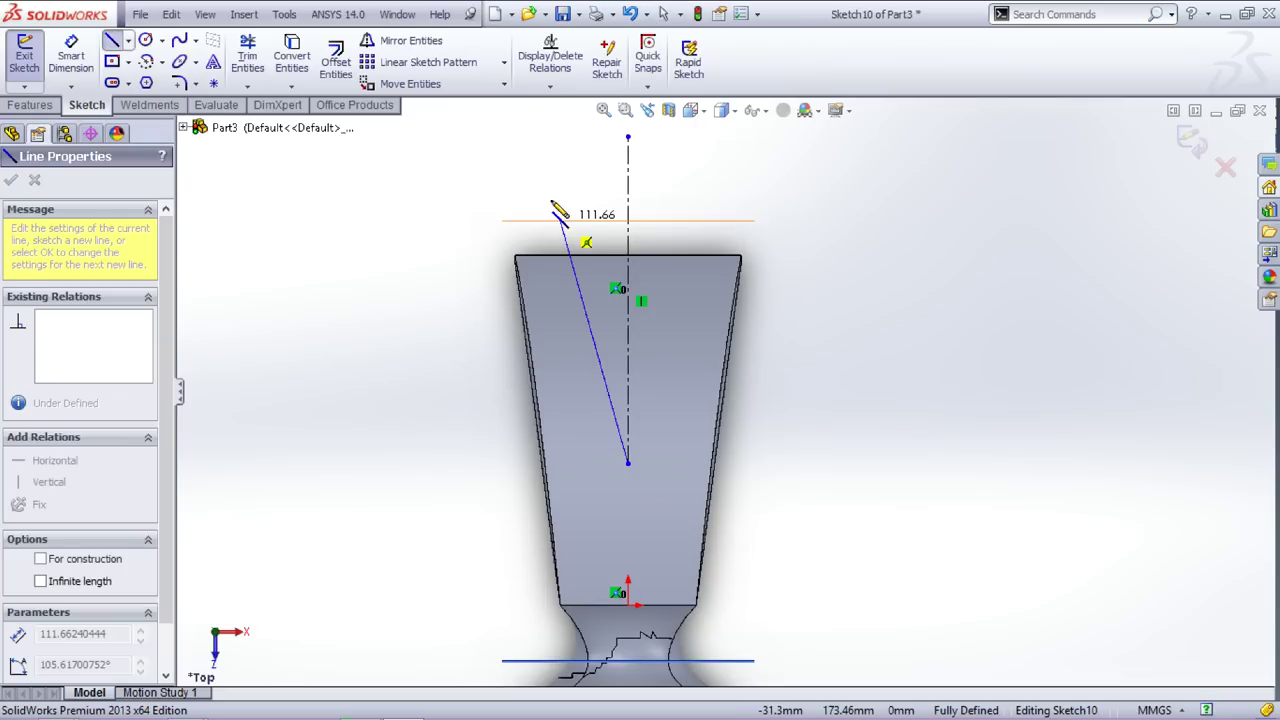
{"action": "left_click", "coordinate": [580, 195]}
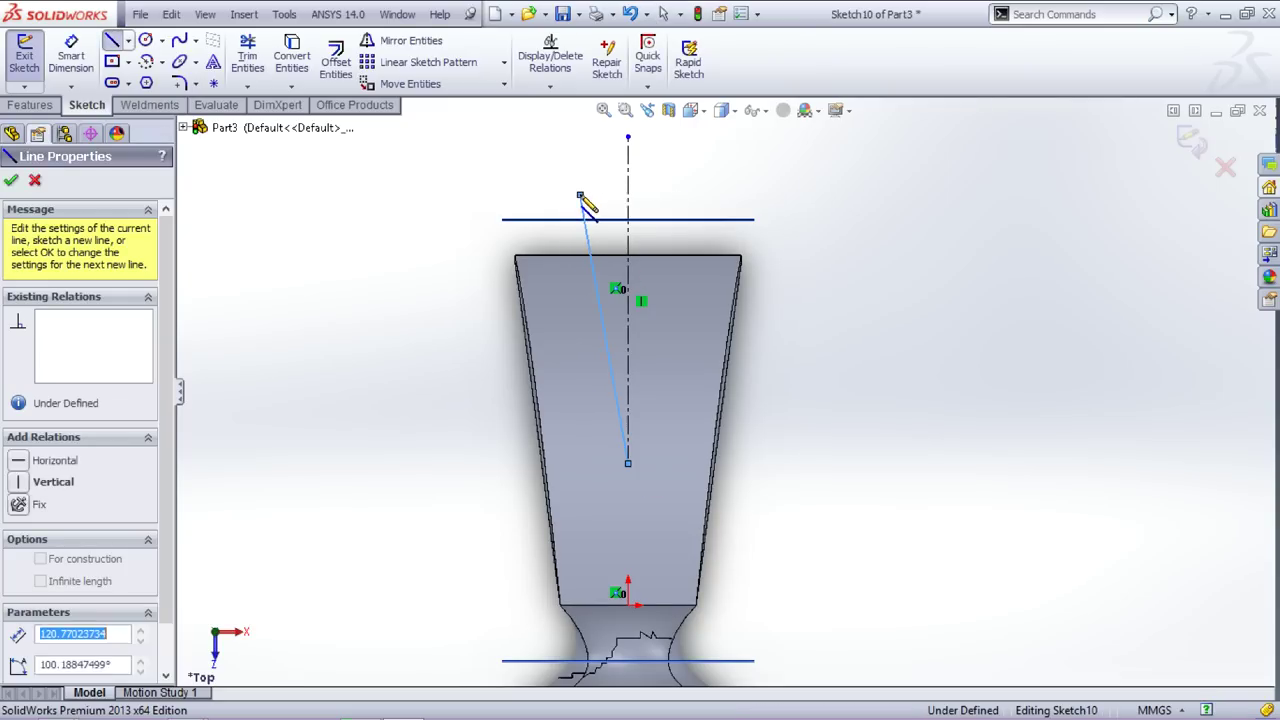
{"action": "left_click", "coordinate": [672, 195]}
{"action": "left_click", "coordinate": [628, 462]}
{"action": "key", "text": "Escape"}
Step: Make the triangle's two top corners symmetric about the centerline
{"action": "left_click", "coordinate": [672, 195]}
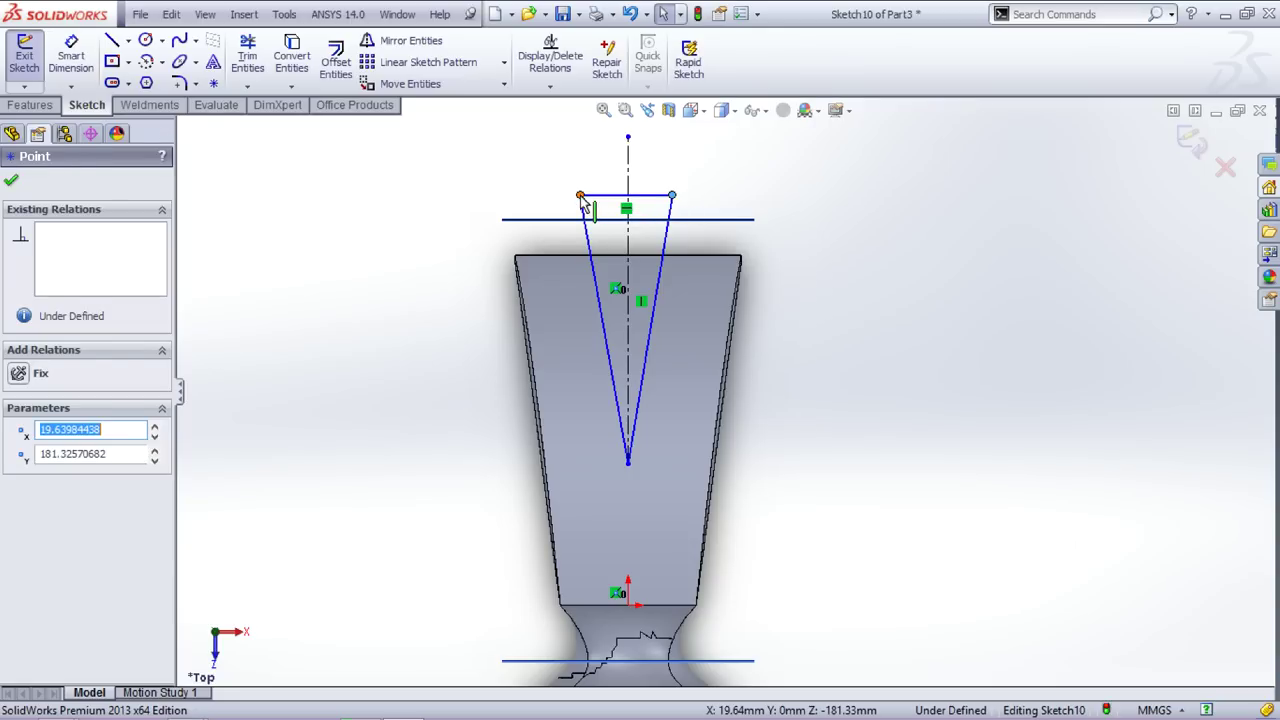
{"action": "left_click", "coordinate": [580, 195], "text": "ctrl"}
{"action": "left_click", "coordinate": [628, 180], "text": "ctrl"}
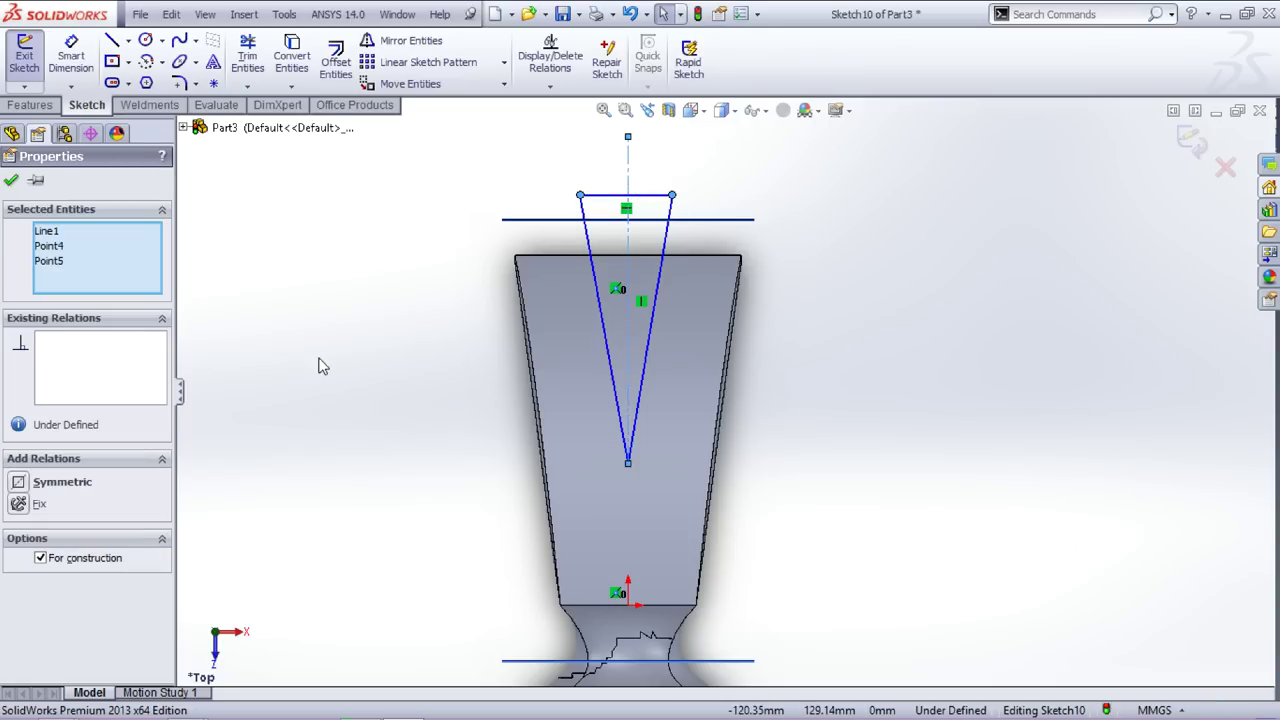
{"action": "left_click", "coordinate": [20, 482]}
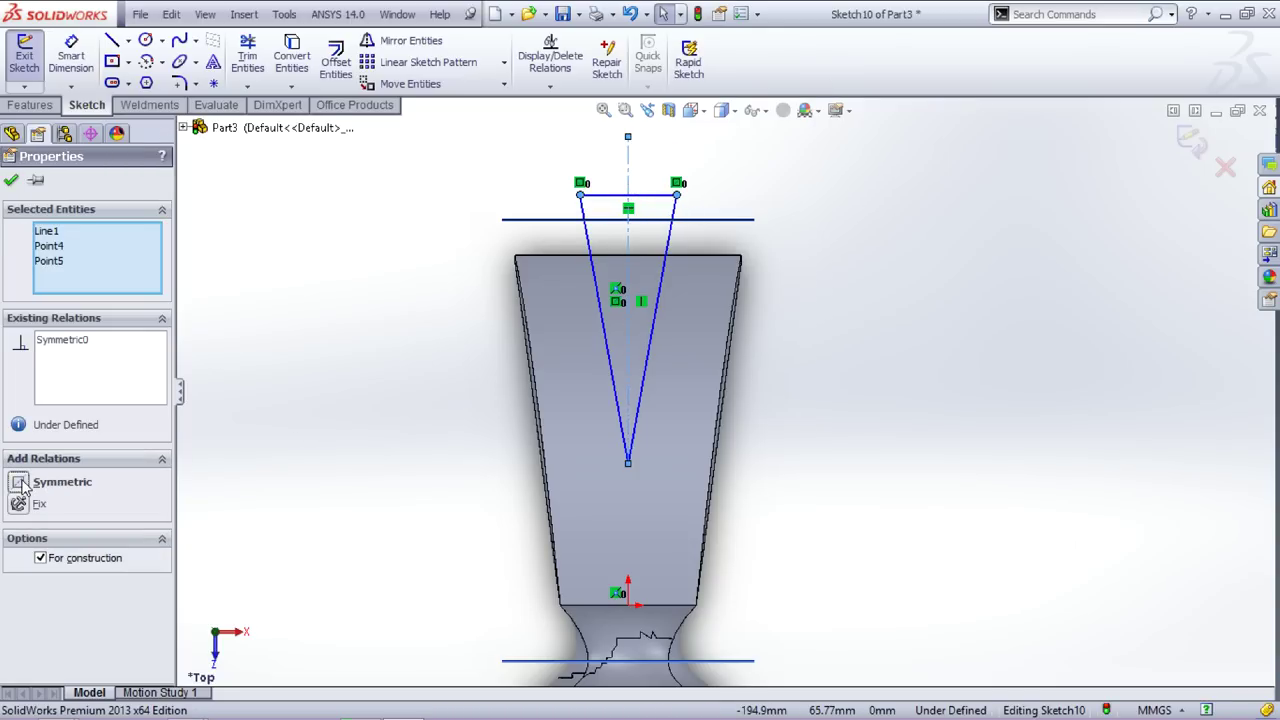
{"action": "left_click", "coordinate": [12, 179]}
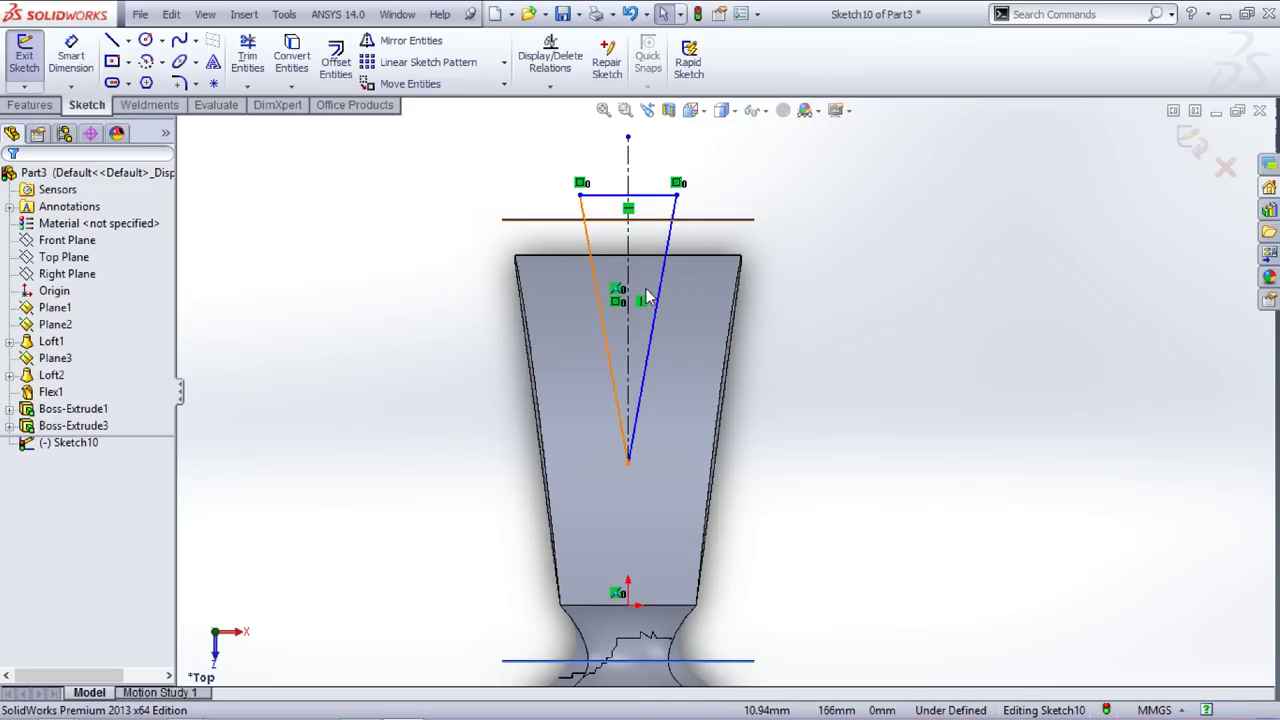
Step: Lower the V's bottom point slightly and narrow its top into a slender taper
{"action": "scroll", "coordinate": [628, 453], "scroll_direction": "down", "scroll_amount": 1}
{"action": "scroll", "coordinate": [673, 275], "scroll_direction": "up", "scroll_amount": 1}
{"action": "scroll", "coordinate": [705, 200], "scroll_direction": "down", "scroll_amount": 1}
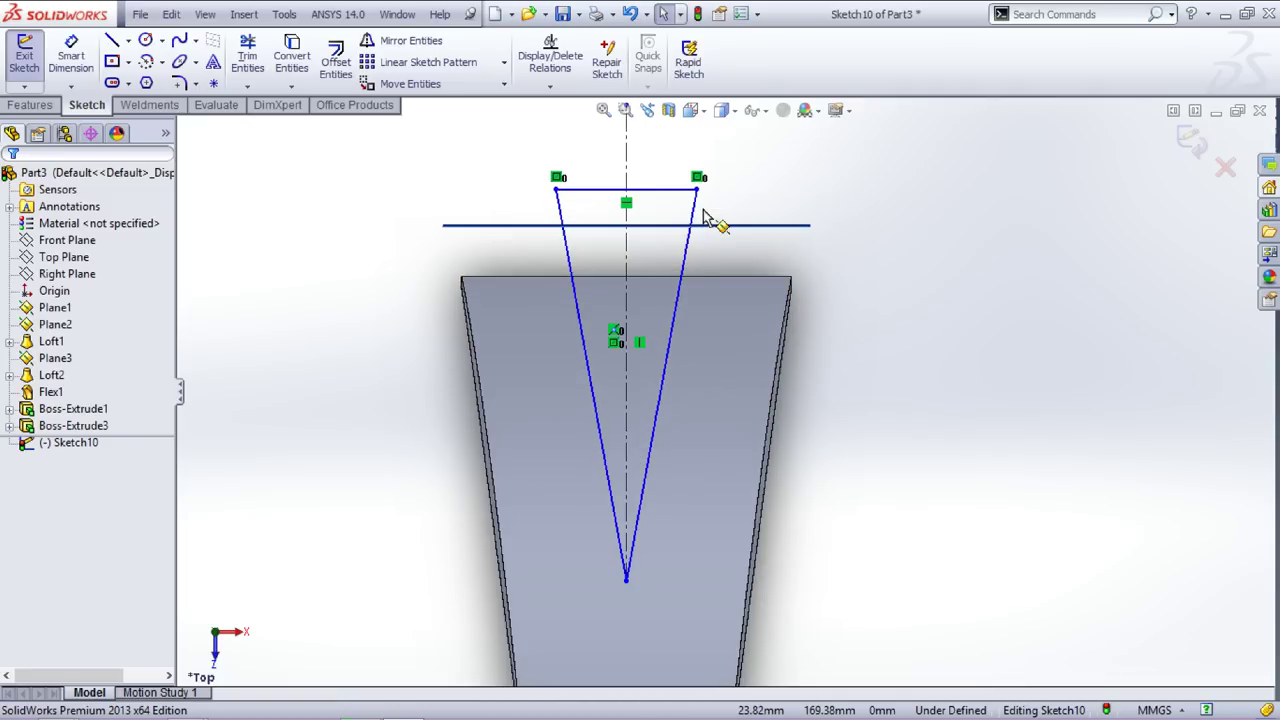
{"action": "left_click", "coordinate": [626, 580]}
{"action": "mouse_move", "coordinate": [628, 603]}
{"action": "left_mouse_down"}
{"action": "mouse_move", "coordinate": [626, 620]}
{"action": "mouse_move", "coordinate": [626, 591]}
{"action": "left_mouse_up"}
{"action": "mouse_move", "coordinate": [697, 191]}
{"action": "left_mouse_down"}
{"action": "mouse_move", "coordinate": [669, 200]}
{"action": "mouse_move", "coordinate": [667, 244]}
{"action": "left_mouse_up"}
{"action": "key", "text": "z"}
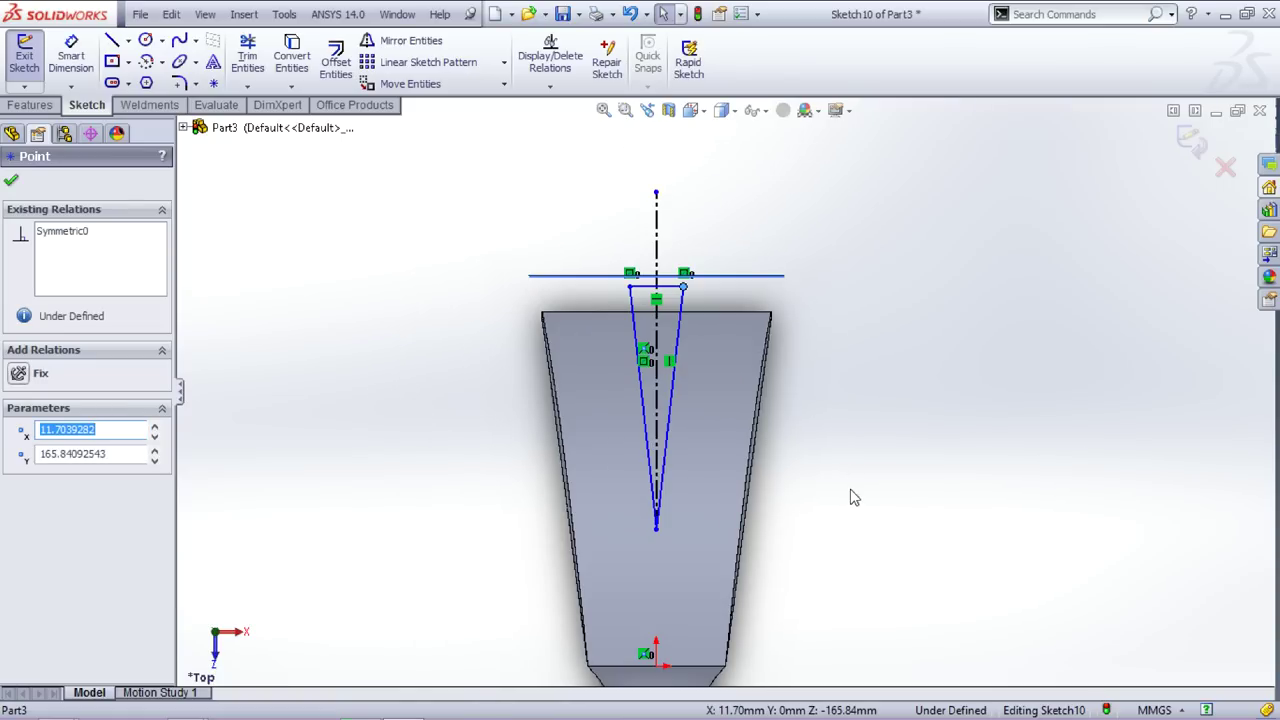
{"action": "left_click", "coordinate": [40, 105]}
Step: Cut the V profile 370 mm Blind in both directions through the claw as Cut-Extrude1
{"action": "left_click", "coordinate": [268, 62]}
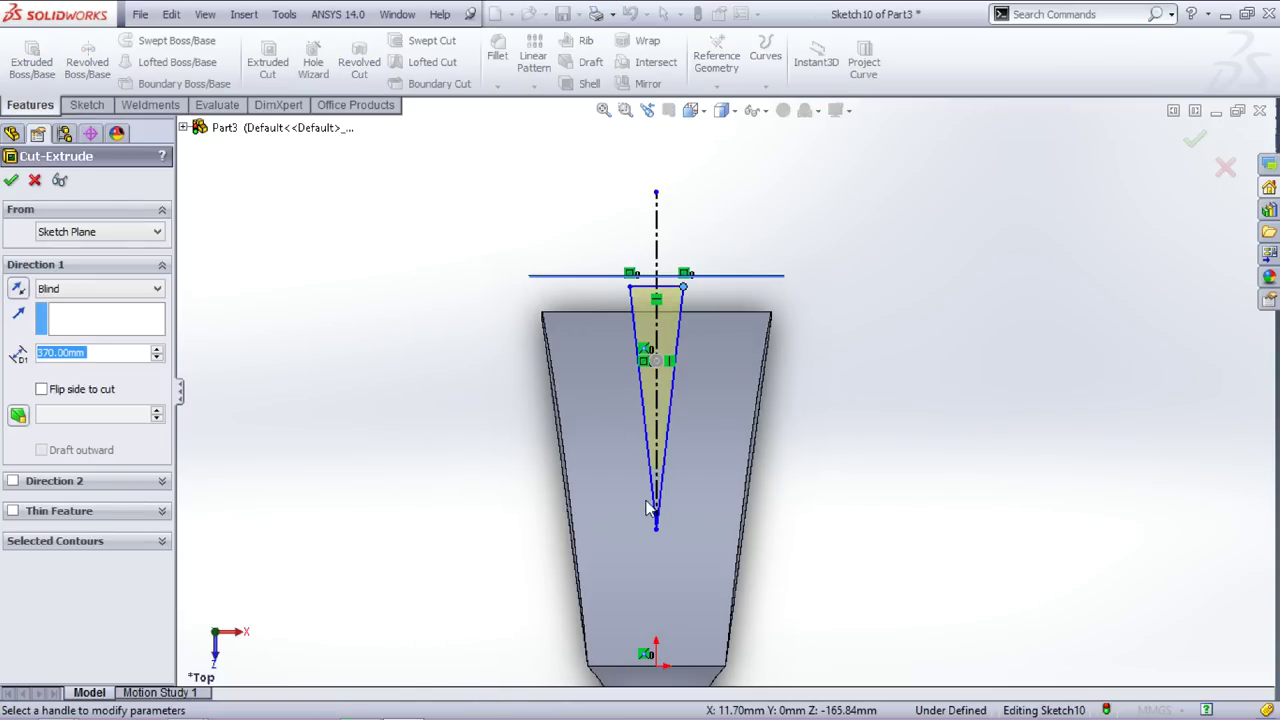
{"action": "middle_click_drag", "start_coordinate": [648, 508], "coordinate": [750, 518]}
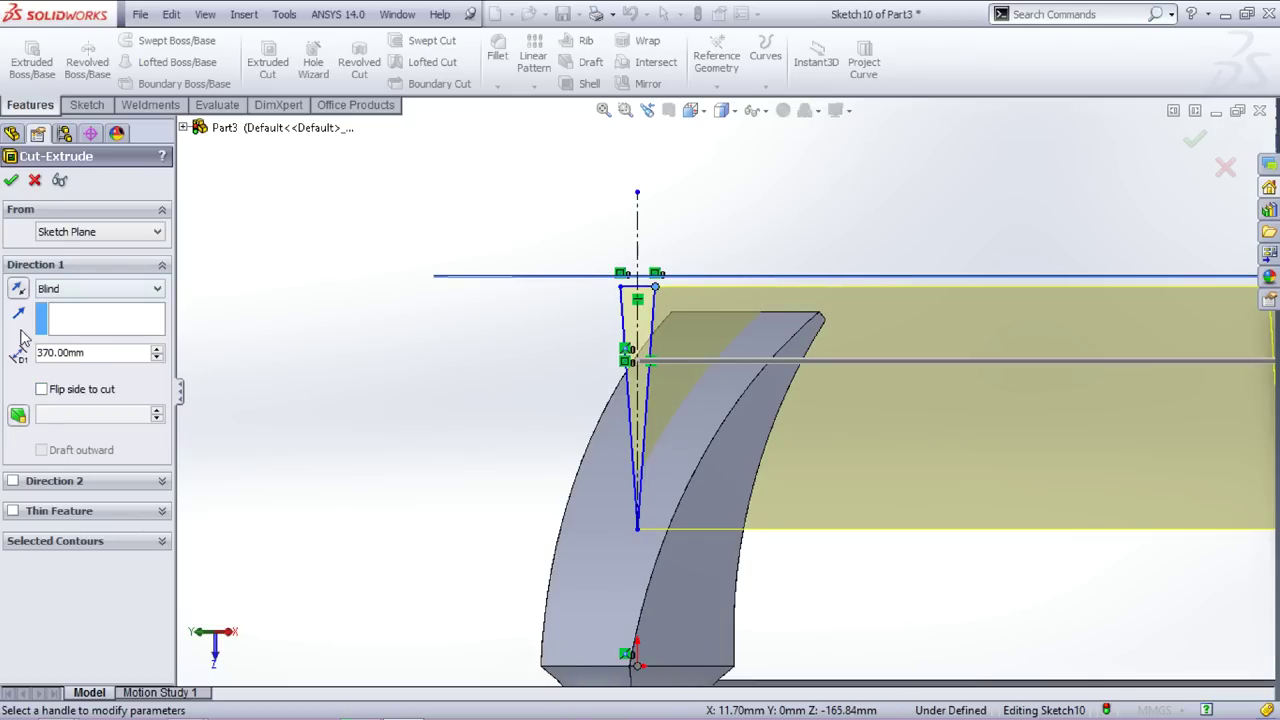
{"action": "left_click", "coordinate": [13, 482]}
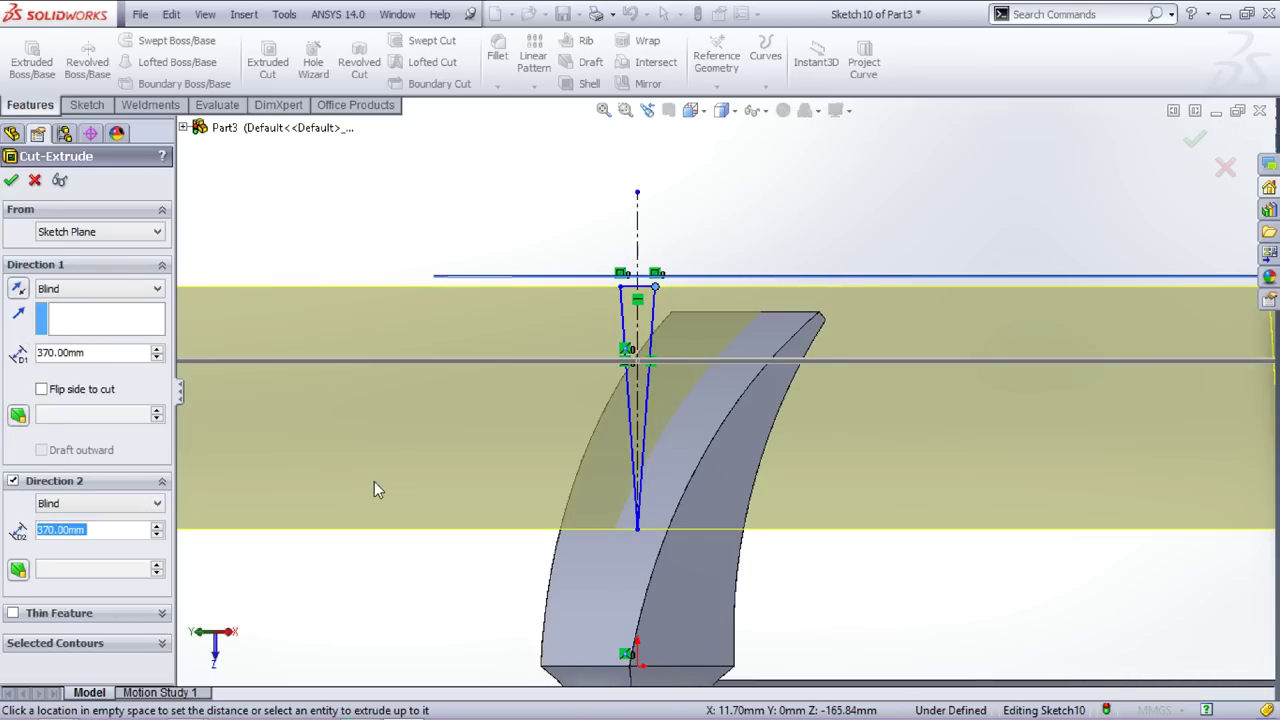
{"action": "left_click", "coordinate": [11, 180]}
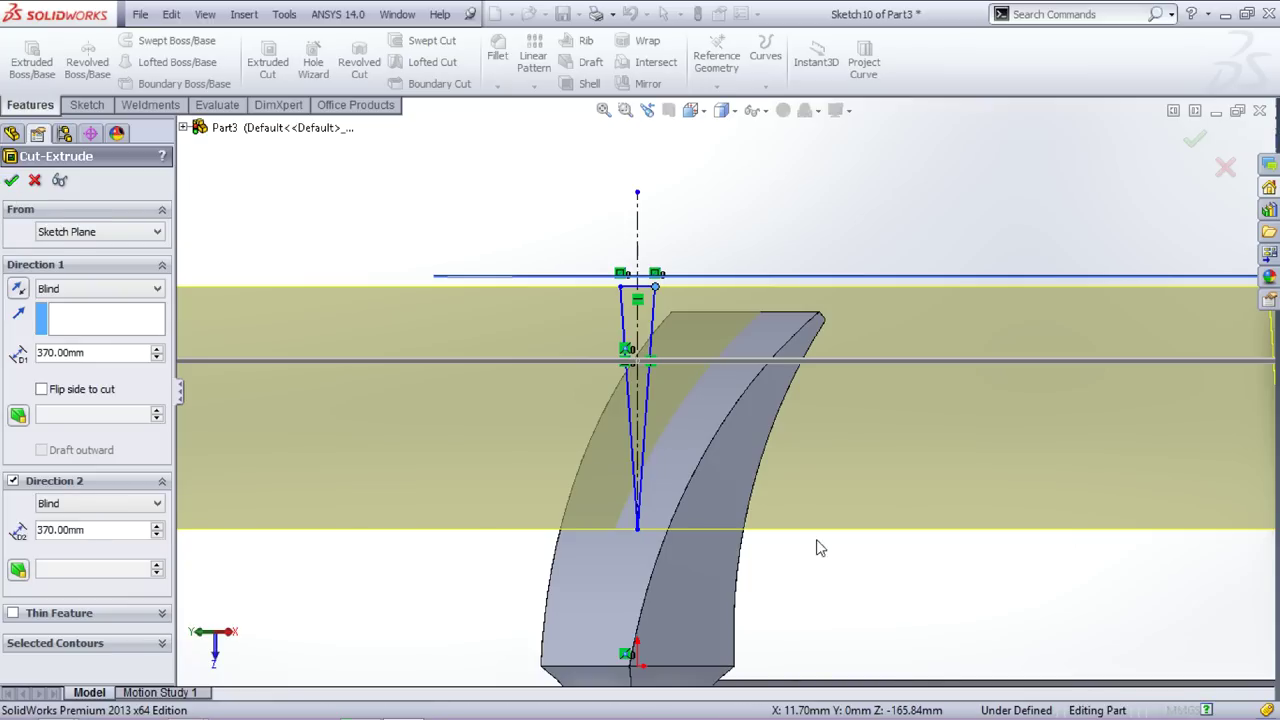
{"action": "middle_click_drag", "start_coordinate": [870, 558], "coordinate": [880, 420]}
{"action": "scroll", "coordinate": [894, 414], "scroll_direction": "up", "scroll_amount": 5}
{"action": "scroll", "coordinate": [820, 268], "scroll_direction": "down", "scroll_amount": 3}
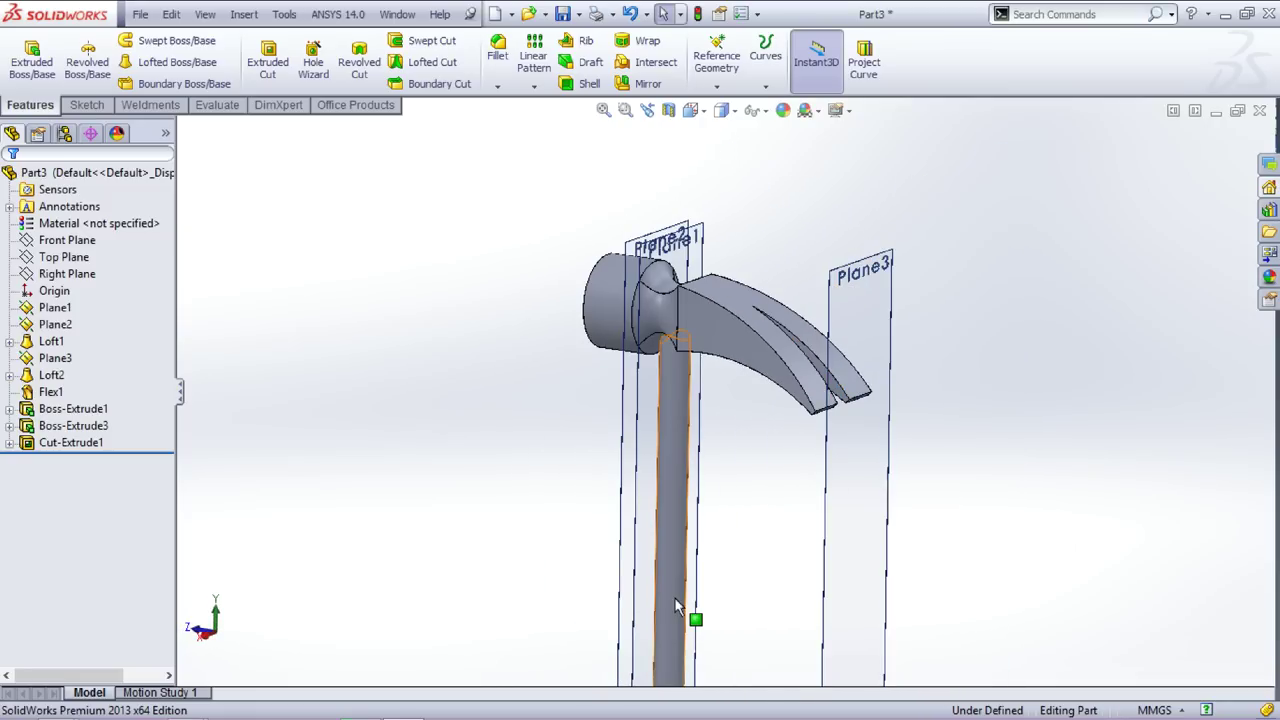
{"action": "mouse_move", "coordinate": [208, 705]}
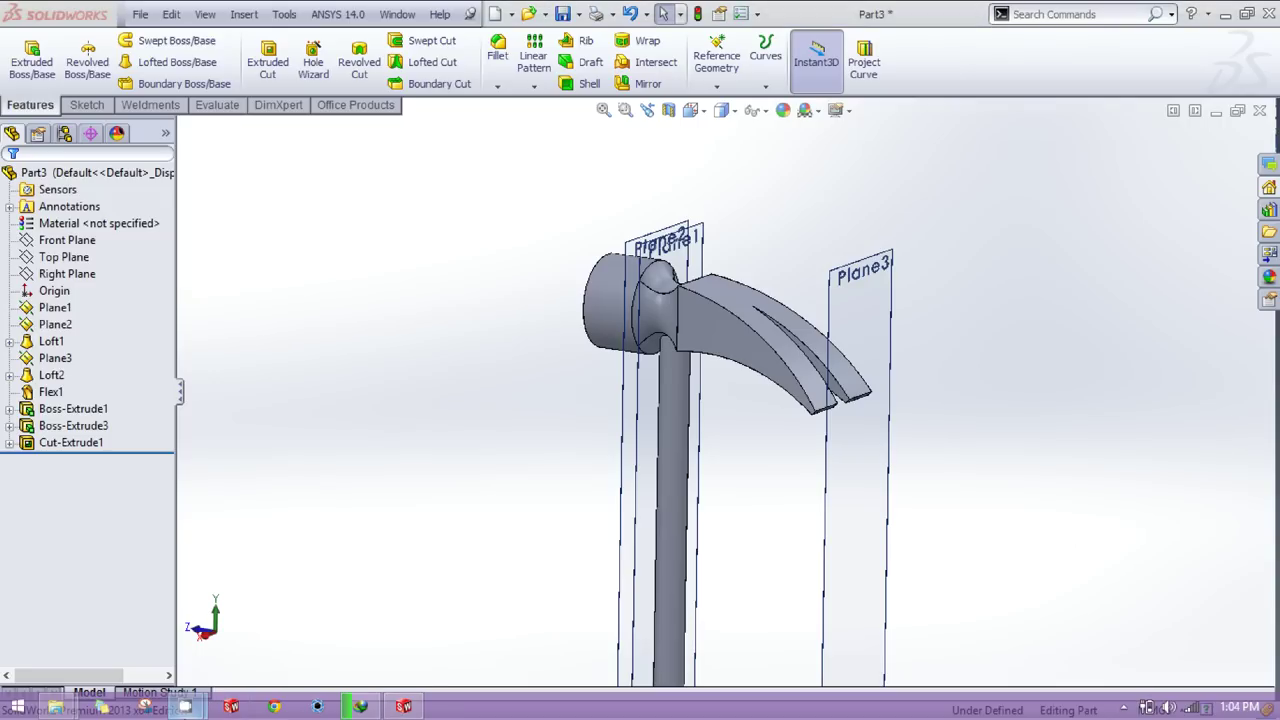